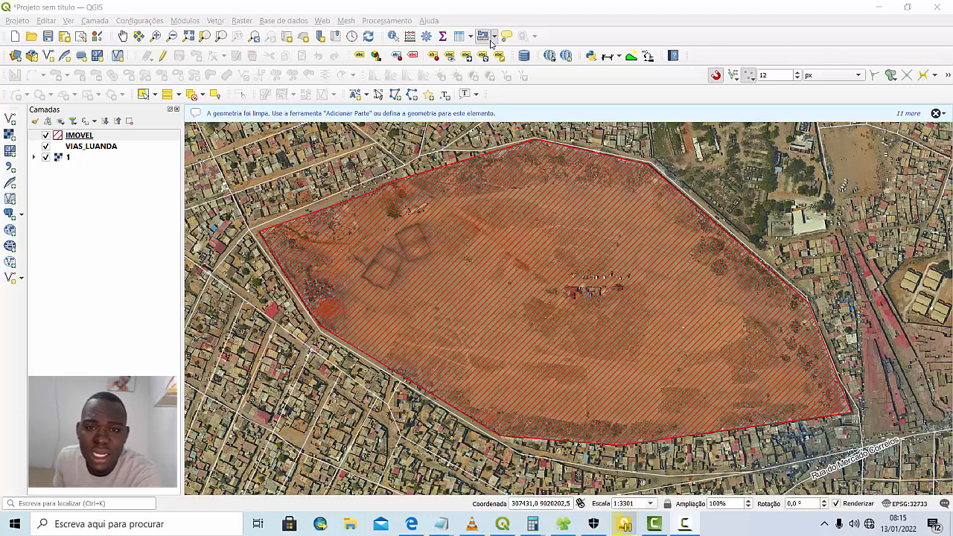
{"action": "left_click", "coordinate": [493, 42]}
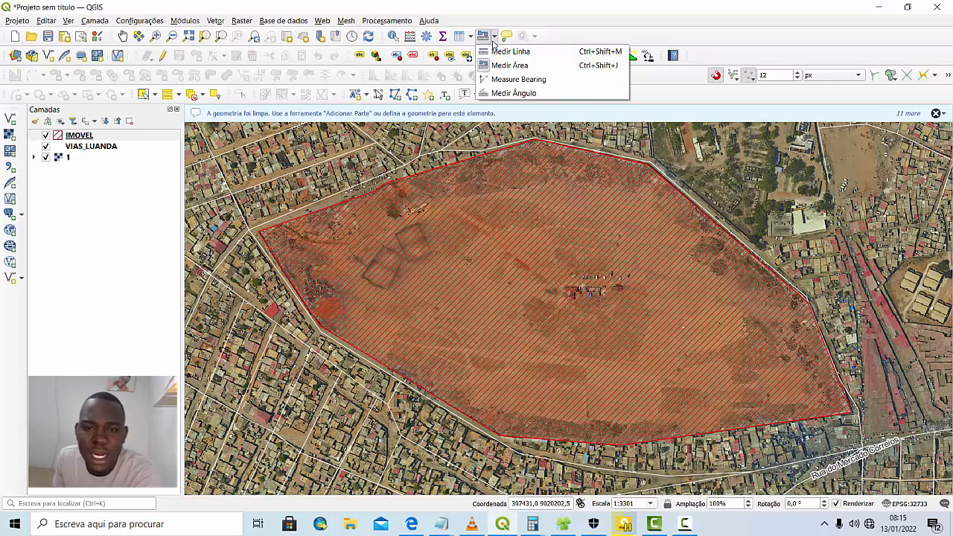
{"action": "left_click", "coordinate": [493, 42]}
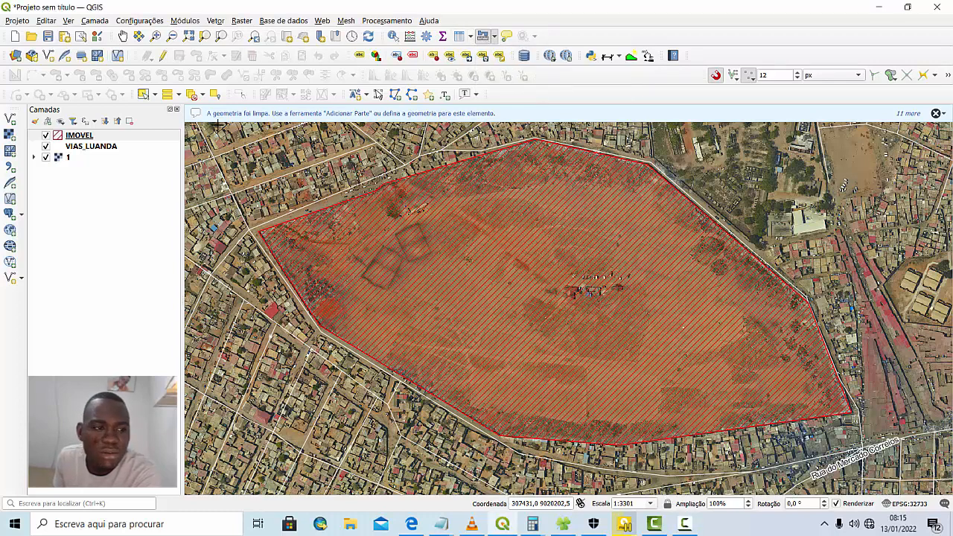
Open the IMOVEL layer's attribute table, examine its fields and records, and put the table away
{"action": "left_click", "coordinate": [104, 135]}
{"action": "left_click", "coordinate": [460, 36]}
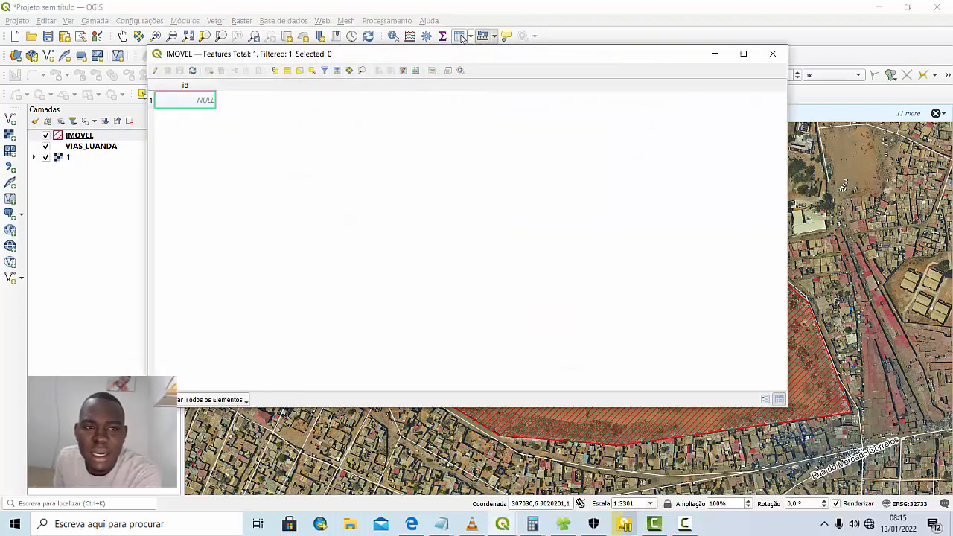
{"action": "left_click", "coordinate": [773, 53]}
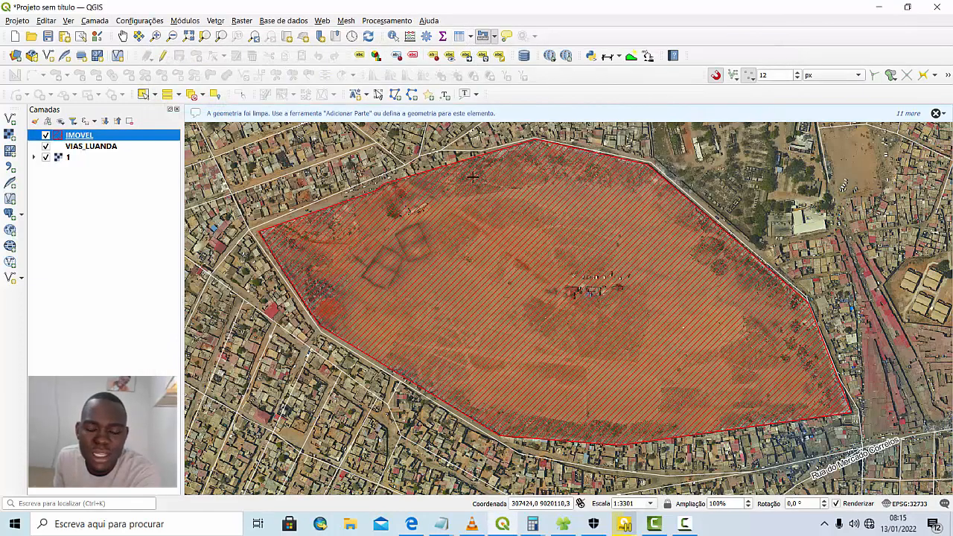
{"action": "left_click", "coordinate": [460, 37]}
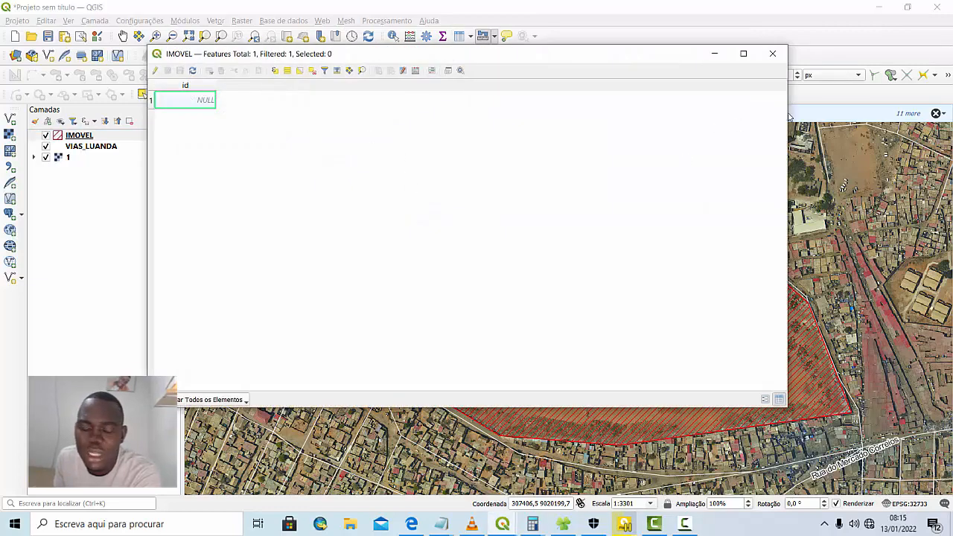
{"action": "left_click_drag", "start_coordinate": [790, 115], "coordinate": [667, 127]}
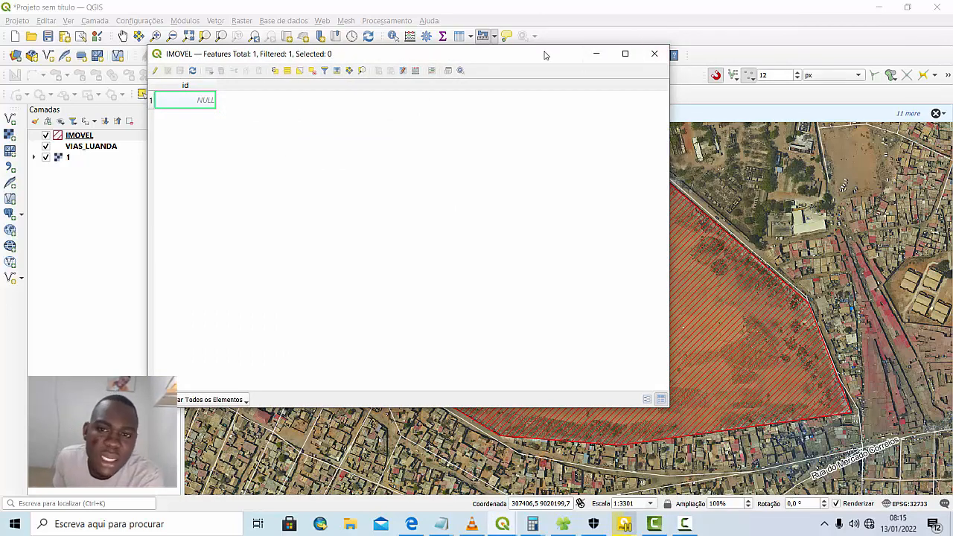
{"action": "left_click_drag", "start_coordinate": [547, 56], "coordinate": [543, 74]}
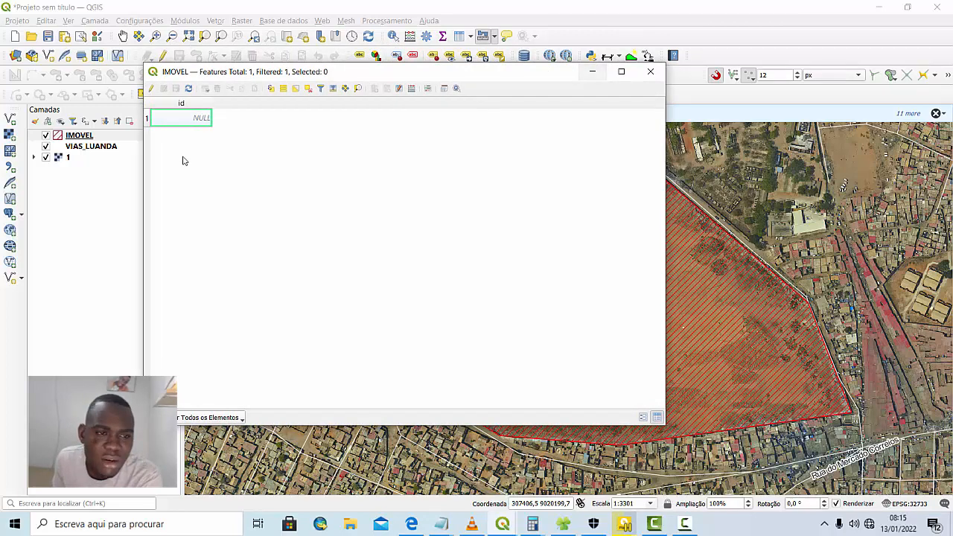
{"action": "left_click", "coordinate": [592, 72]}
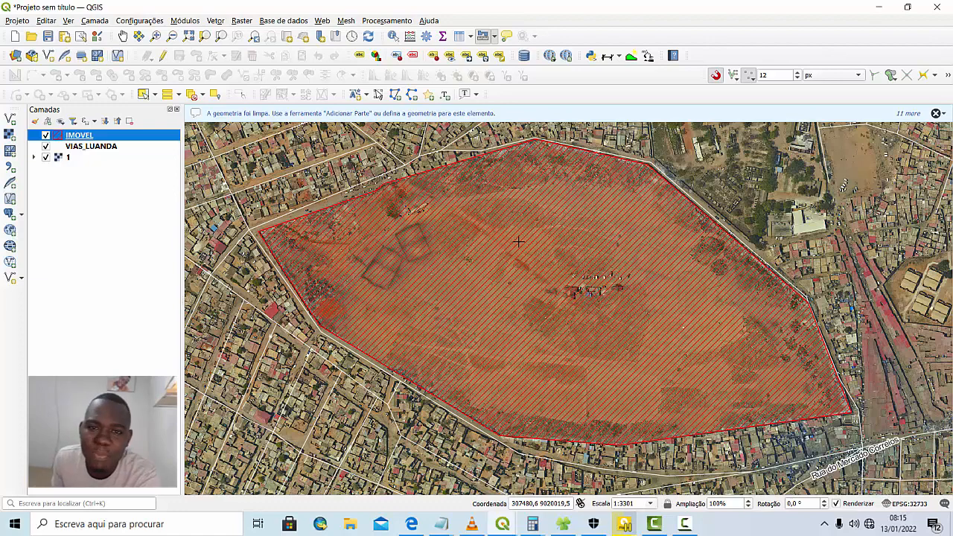
{"action": "left_click", "coordinate": [494, 38]}
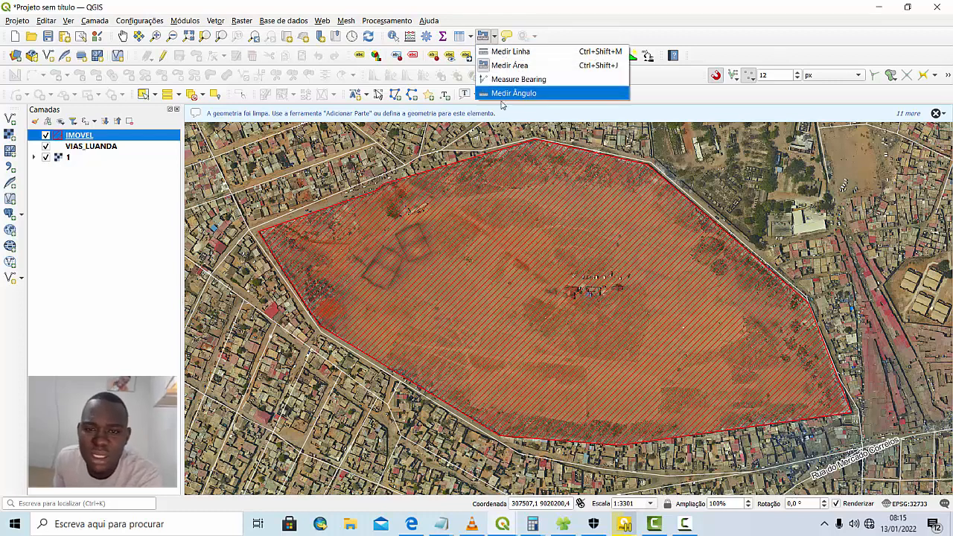
{"action": "left_click", "coordinate": [508, 53]}
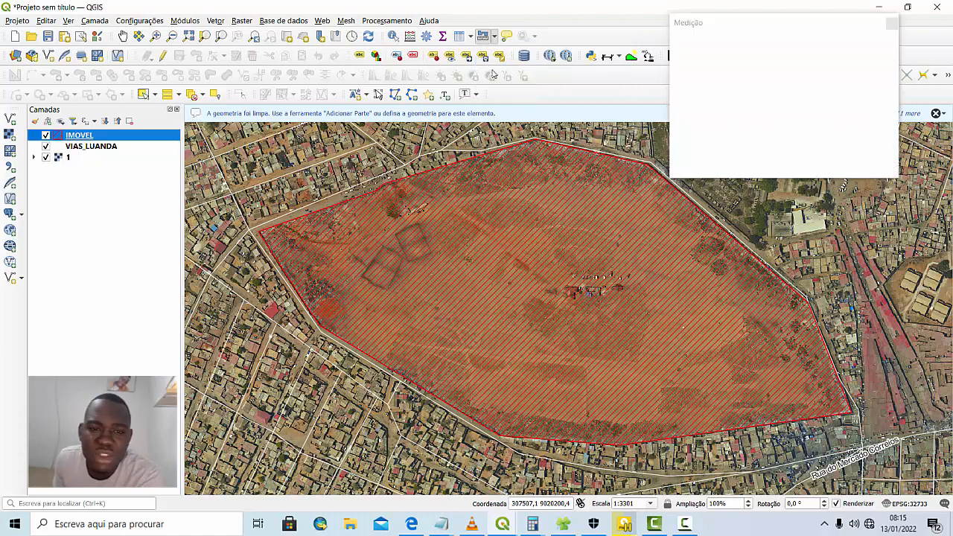
{"action": "left_click", "coordinate": [893, 19]}
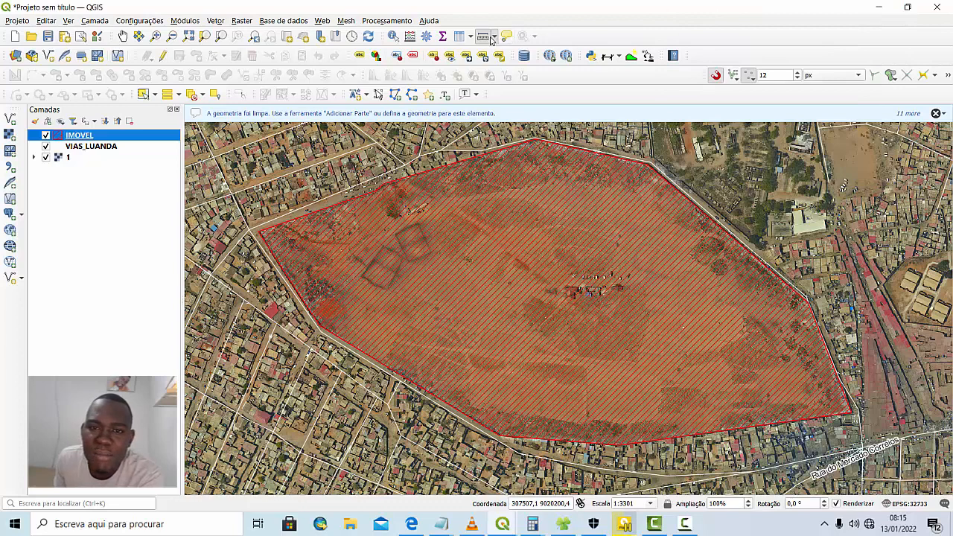
{"action": "left_click", "coordinate": [495, 37]}
{"action": "left_click", "coordinate": [535, 67]}
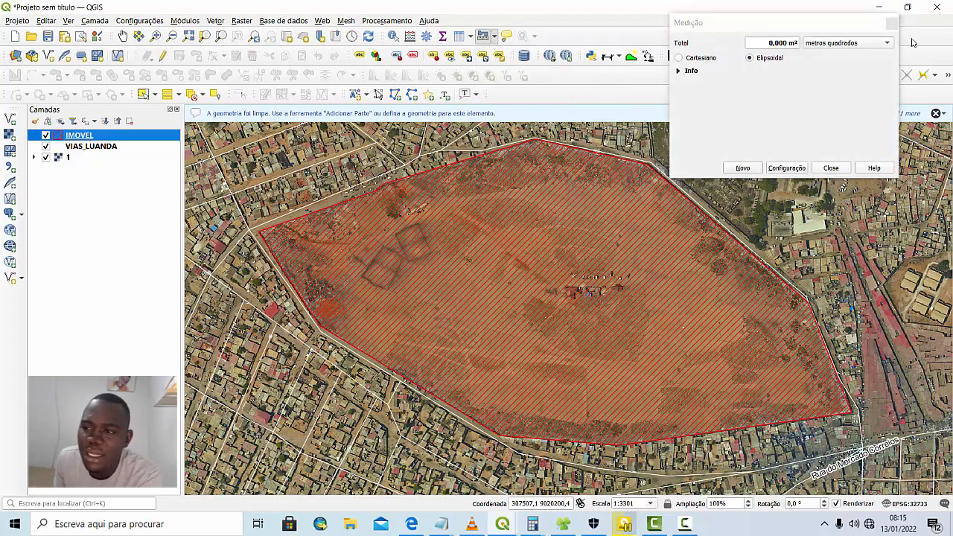
{"action": "left_click", "coordinate": [891, 23]}
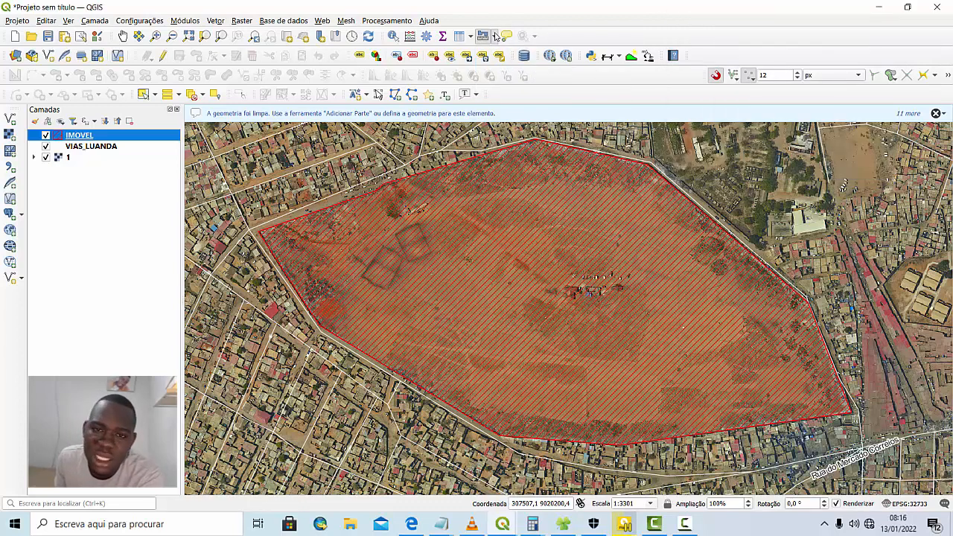
Start an area measurement with hectares as the unit and move the measurement window clear of the polygon
{"action": "left_click", "coordinate": [495, 36]}
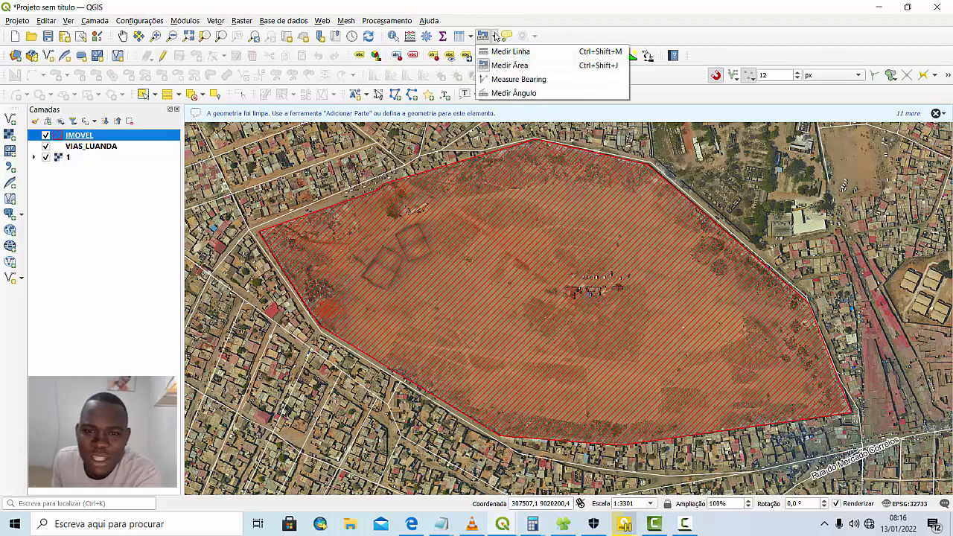
{"action": "left_click", "coordinate": [500, 66]}
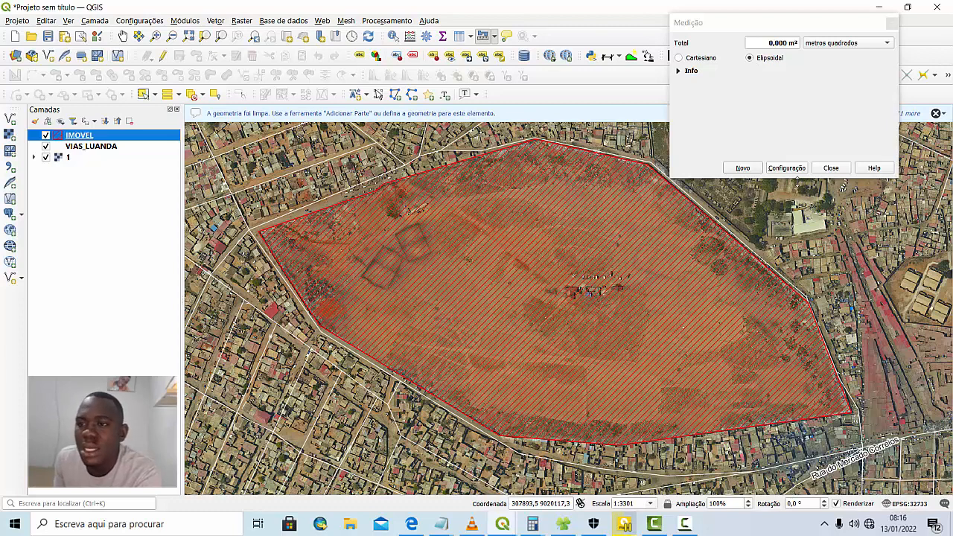
{"action": "left_click_drag", "start_coordinate": [773, 22], "coordinate": [728, 26]}
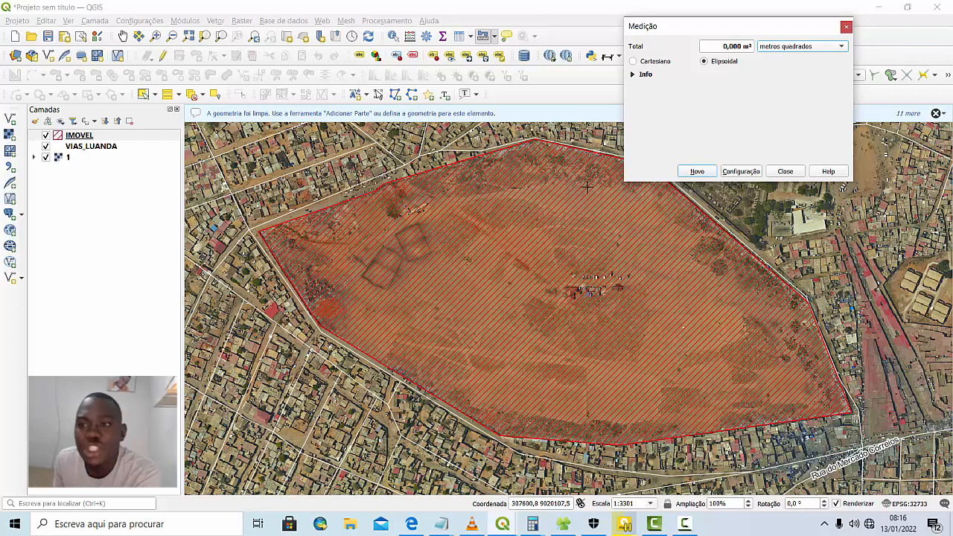
{"action": "left_click", "coordinate": [841, 46]}
{"action": "left_click", "coordinate": [775, 108]}
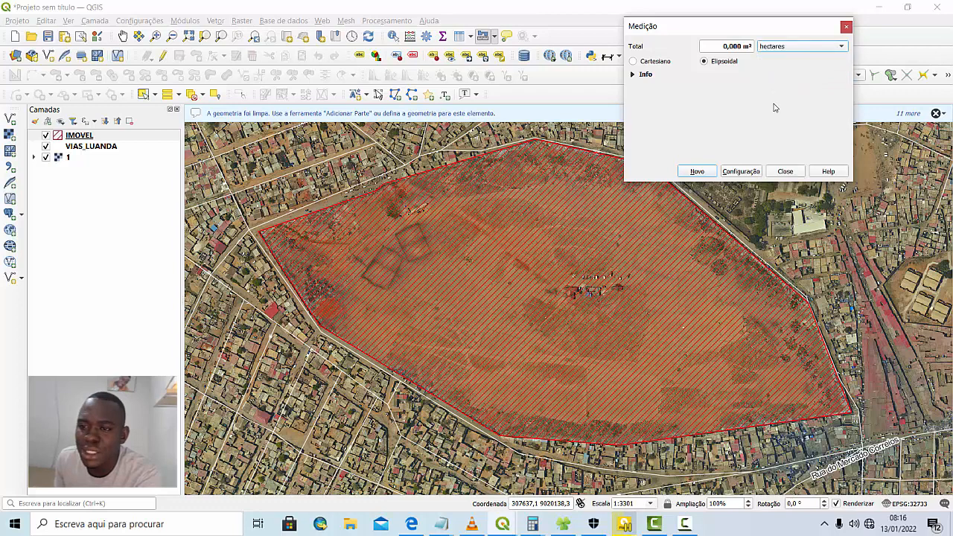
{"action": "left_click_drag", "start_coordinate": [730, 26], "coordinate": [794, 20]}
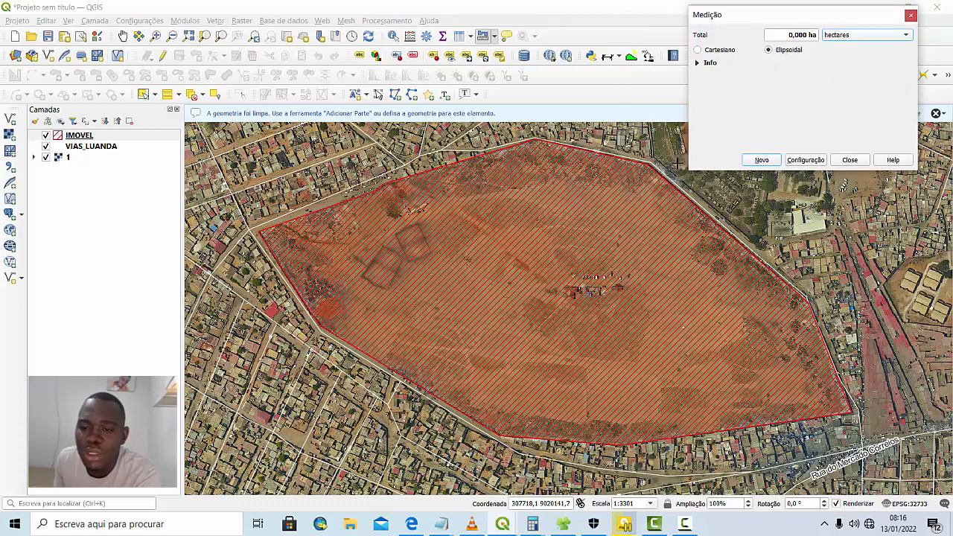
Measure the area of the IMOVEL polygon by outlining it along its boundary corners
{"action": "left_click", "coordinate": [647, 163]}
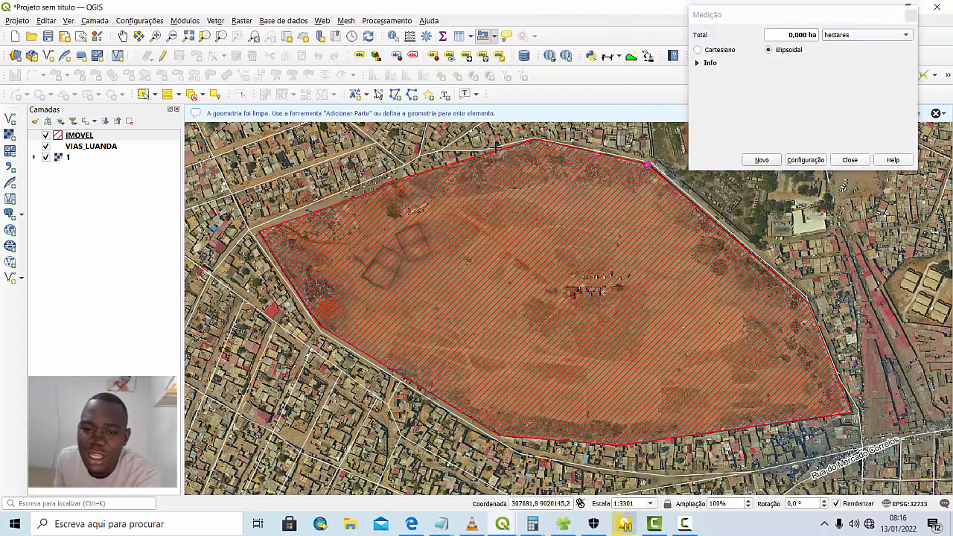
{"action": "left_click", "coordinate": [534, 138]}
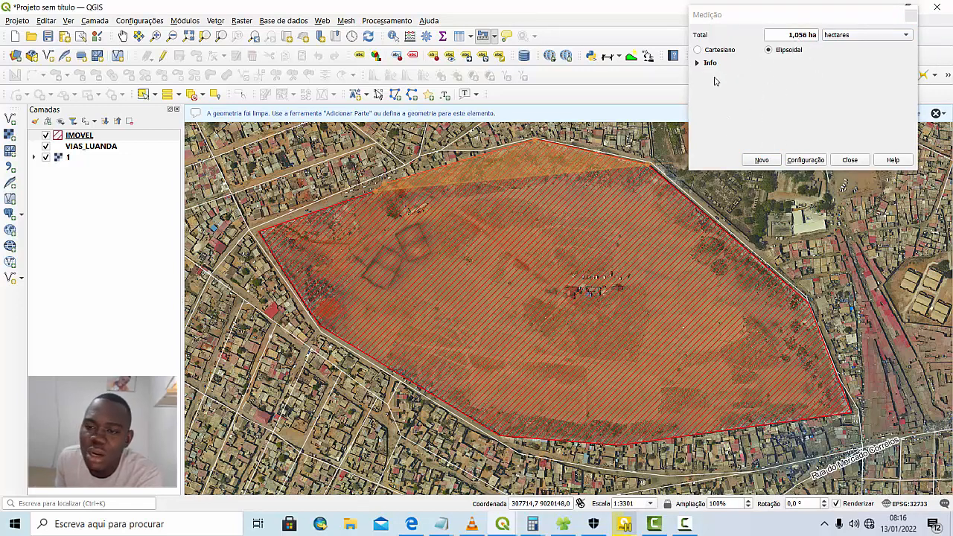
{"action": "left_click", "coordinate": [259, 231]}
{"action": "left_click", "coordinate": [318, 325]}
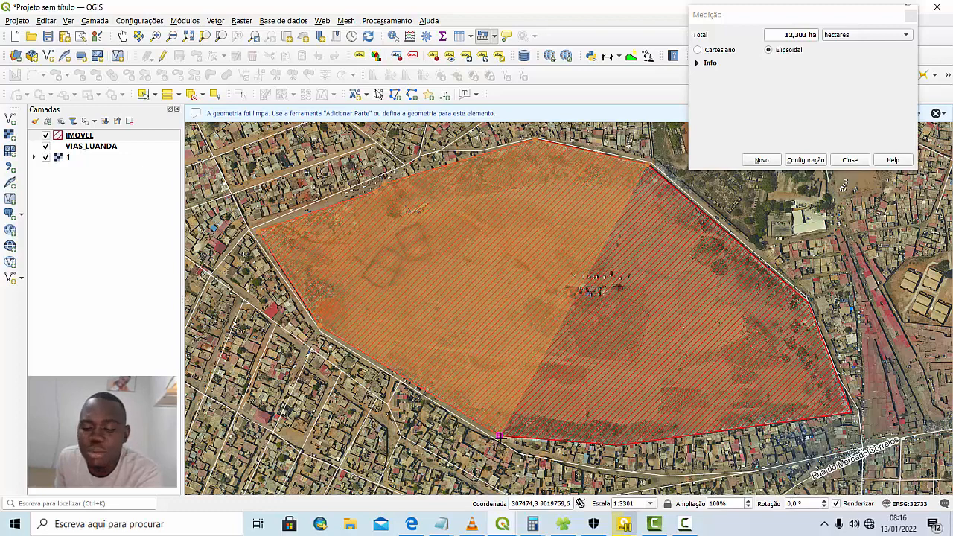
{"action": "left_click", "coordinate": [499, 436]}
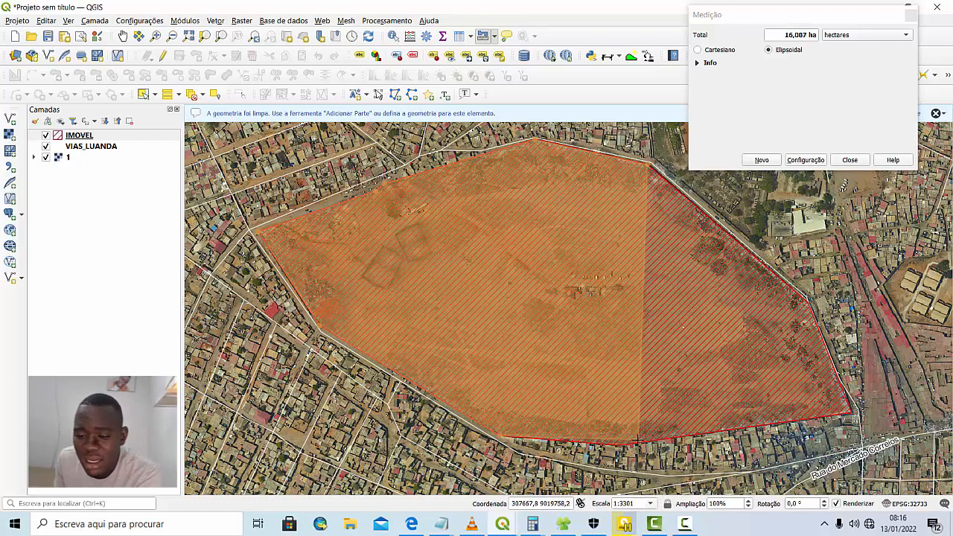
{"action": "left_click", "coordinate": [633, 444]}
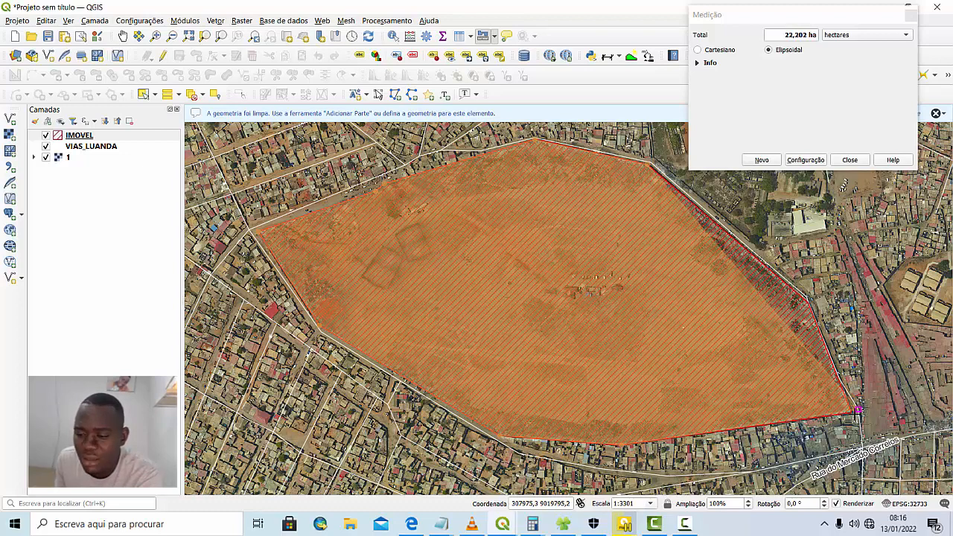
{"action": "left_click", "coordinate": [850, 411]}
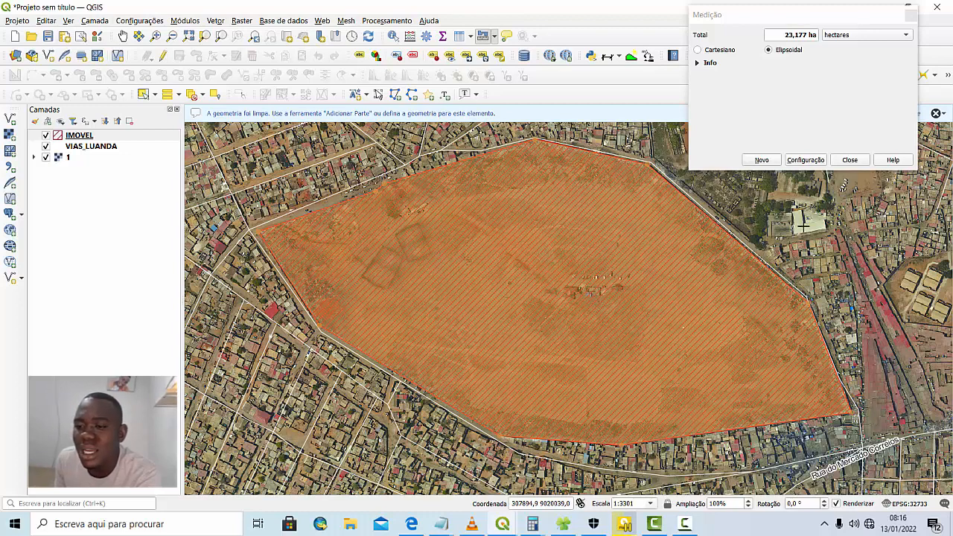
Examine how the measured outline follows the IMOVEL property's boundary, and close the measurement
{"action": "left_click_drag", "start_coordinate": [792, 17], "coordinate": [675, 59]}
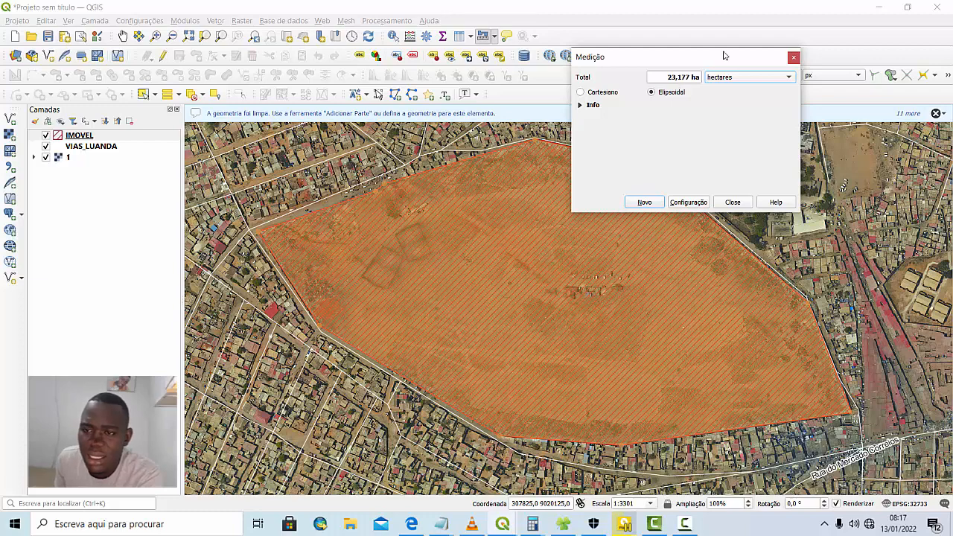
{"action": "left_click_drag", "start_coordinate": [752, 49], "coordinate": [840, 17]}
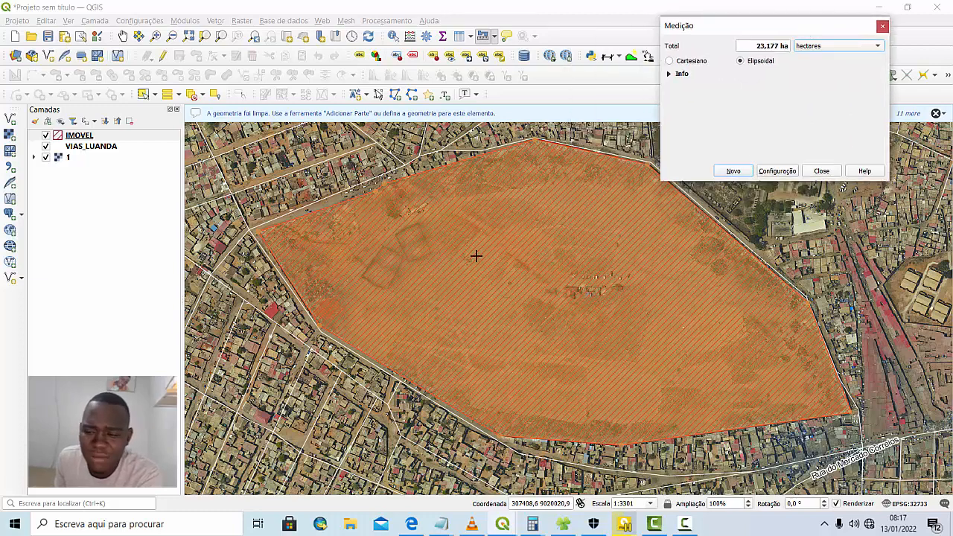
{"action": "scroll", "coordinate": [298, 319], "scroll_direction": "up", "scroll_amount": 2}
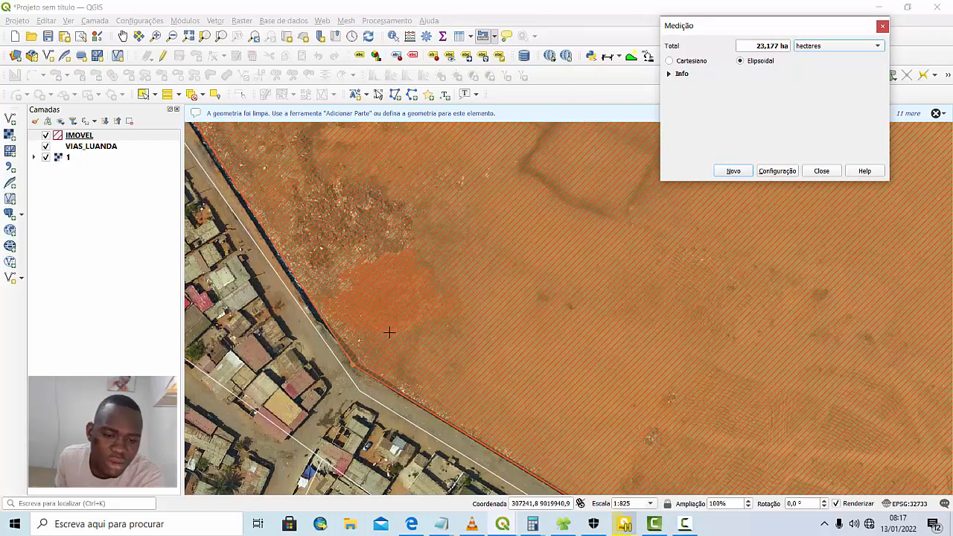
{"action": "scroll", "coordinate": [344, 342], "scroll_direction": "down", "scroll_amount": 4}
{"action": "scroll", "coordinate": [402, 261], "scroll_direction": "up", "scroll_amount": 5}
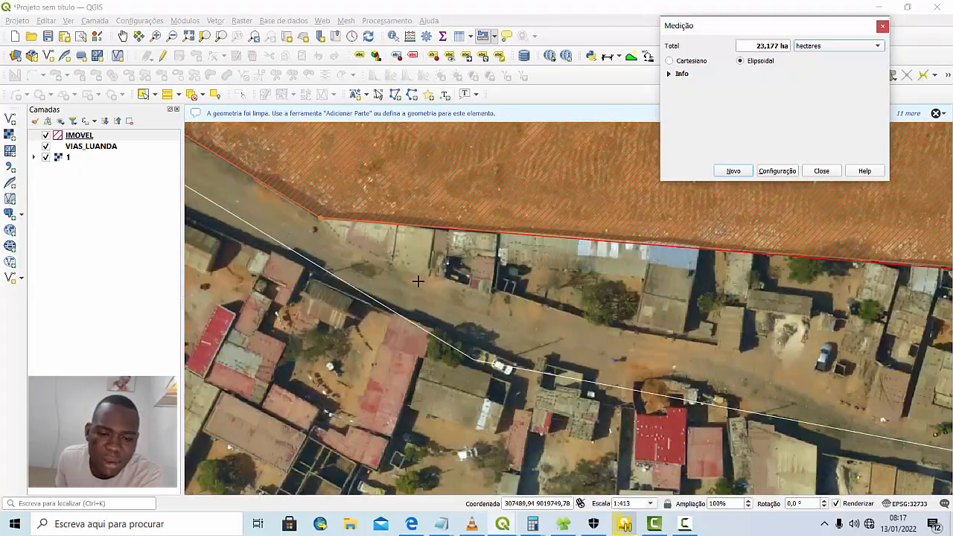
{"action": "scroll", "coordinate": [554, 266], "scroll_direction": "down", "scroll_amount": 4}
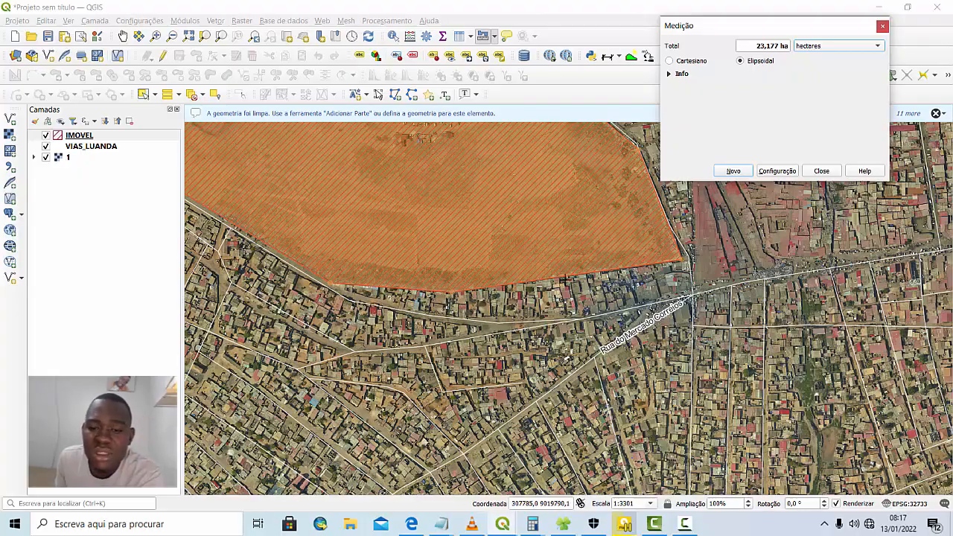
{"action": "scroll", "coordinate": [436, 331], "scroll_direction": "down", "scroll_amount": 1}
{"action": "scroll", "coordinate": [422, 266], "scroll_direction": "up", "scroll_amount": 1}
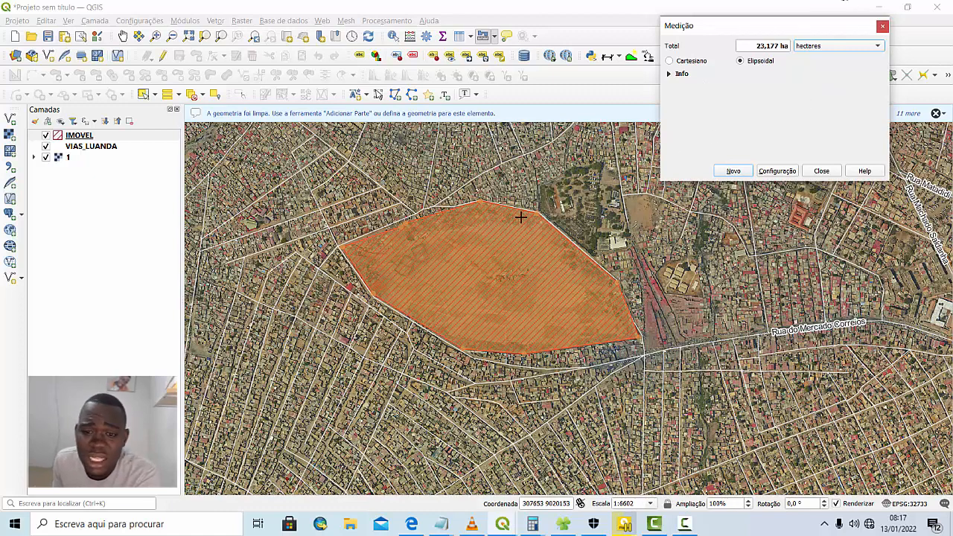
{"action": "left_click", "coordinate": [883, 26]}
{"action": "scroll", "coordinate": [433, 287], "scroll_direction": "up", "scroll_amount": 1}
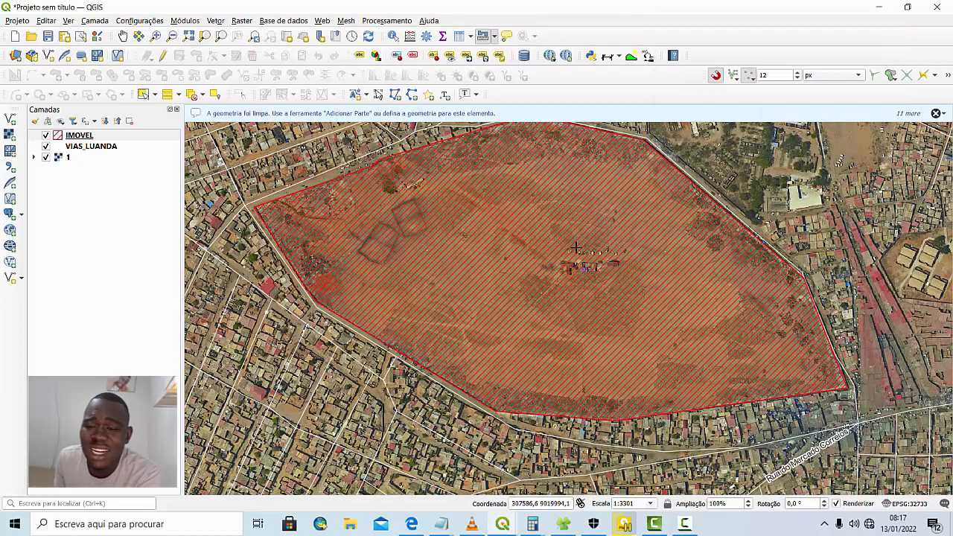
{"action": "scroll", "coordinate": [575, 248], "scroll_direction": "down", "scroll_amount": 1}
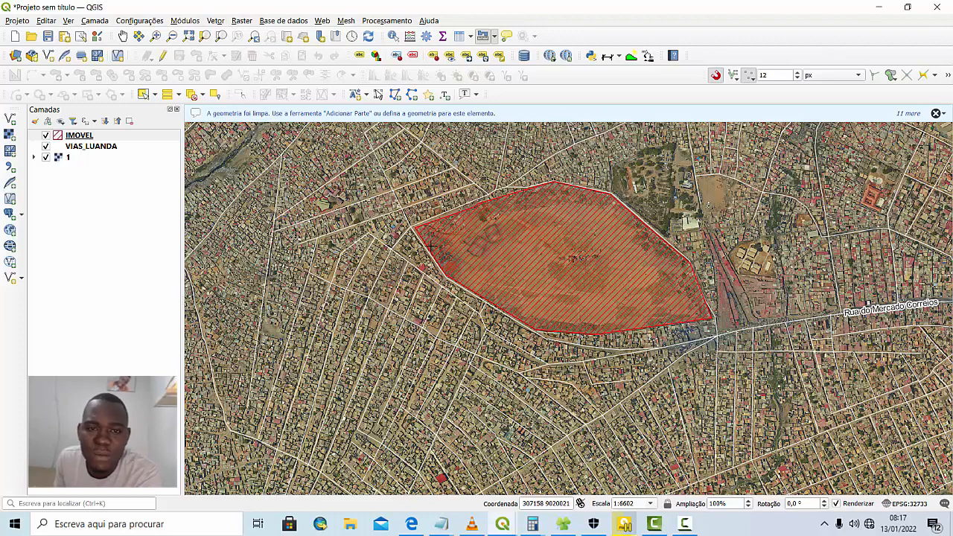
{"action": "left_click", "coordinate": [118, 137]}
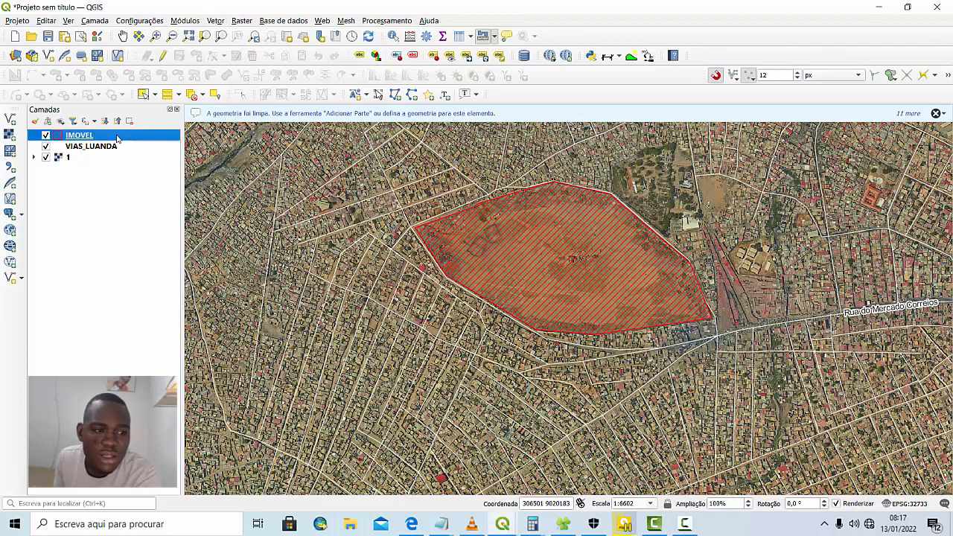
{"action": "scroll", "coordinate": [616, 283], "scroll_direction": "up", "scroll_amount": 1}
{"action": "left_click_drag", "start_coordinate": [525, 263], "coordinate": [535, 342]}
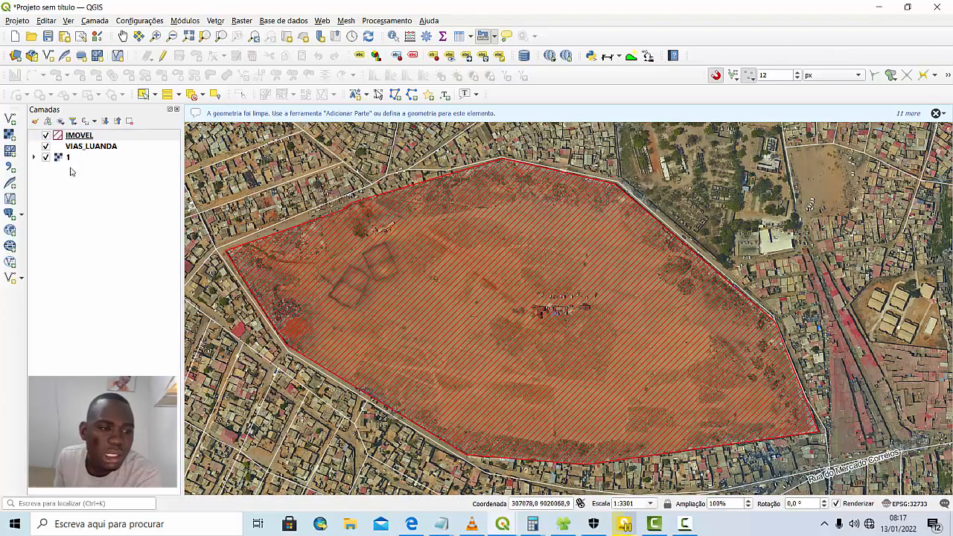
Open the IMOVEL layer's attribute table and place its window over the map
{"action": "left_click", "coordinate": [84, 137]}
{"action": "right_click", "coordinate": [84, 139]}
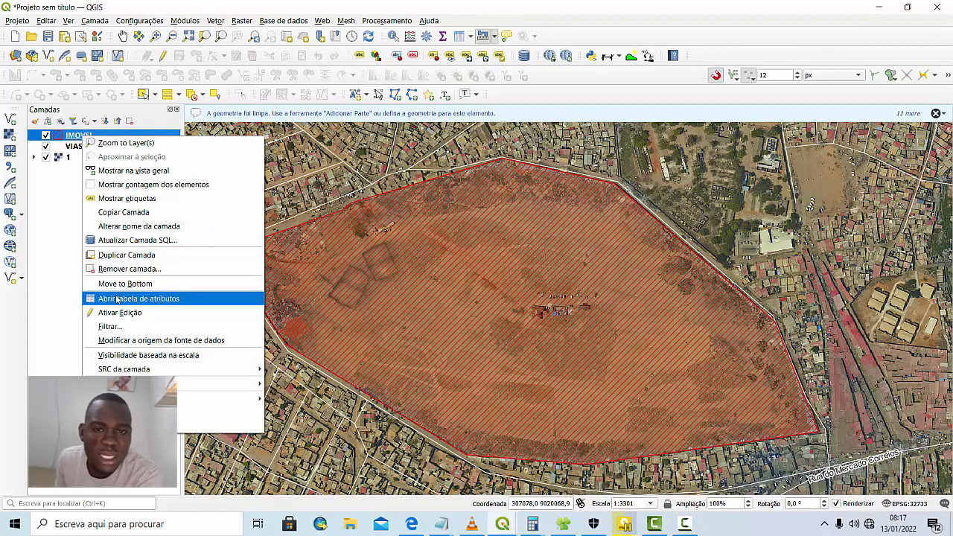
{"action": "left_click", "coordinate": [511, 6]}
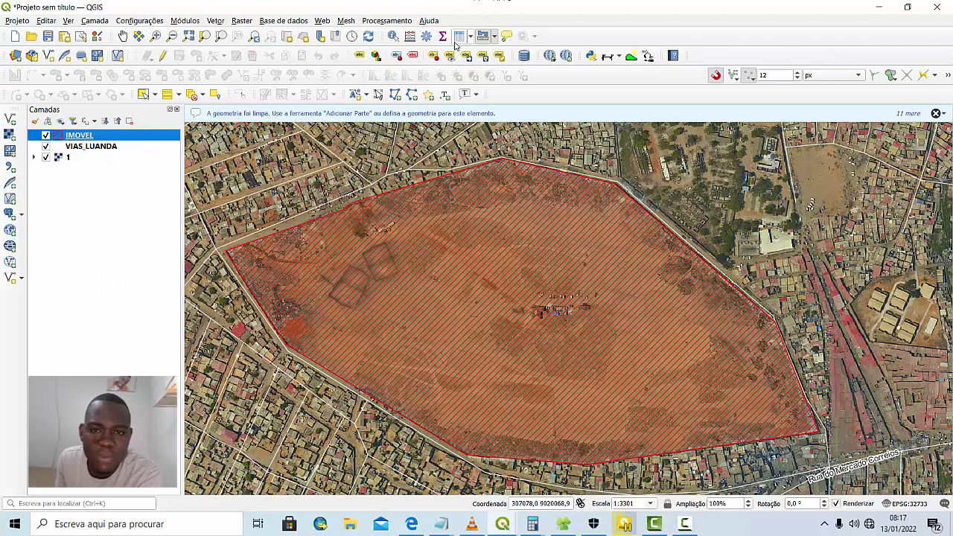
{"action": "right_click", "coordinate": [89, 138]}
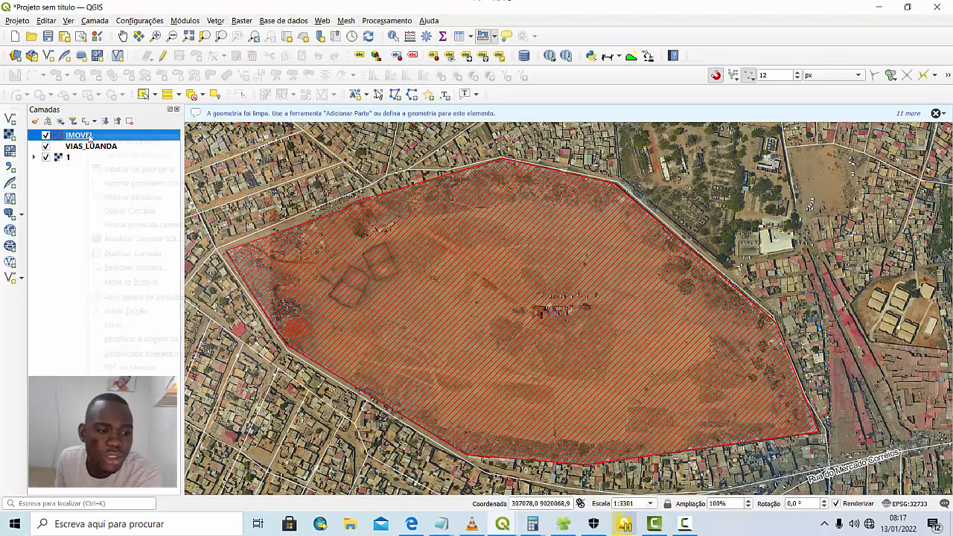
{"action": "left_click", "coordinate": [130, 299]}
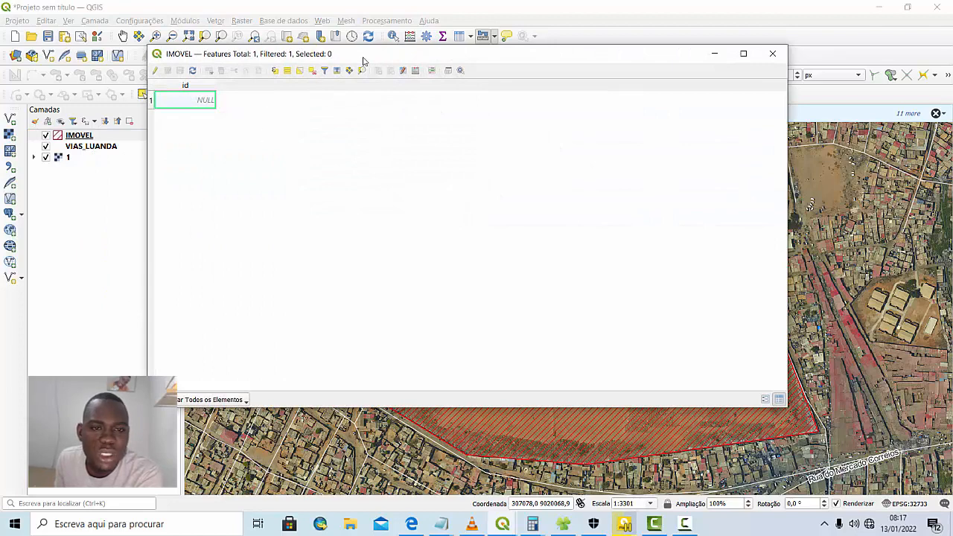
{"action": "left_click_drag", "start_coordinate": [364, 61], "coordinate": [438, 115]}
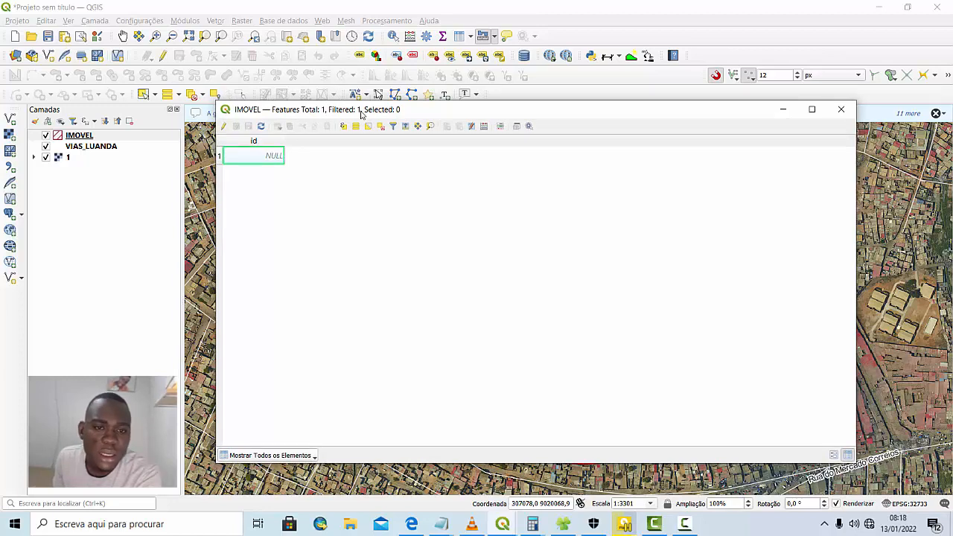
{"action": "left_click_drag", "start_coordinate": [362, 114], "coordinate": [359, 105]}
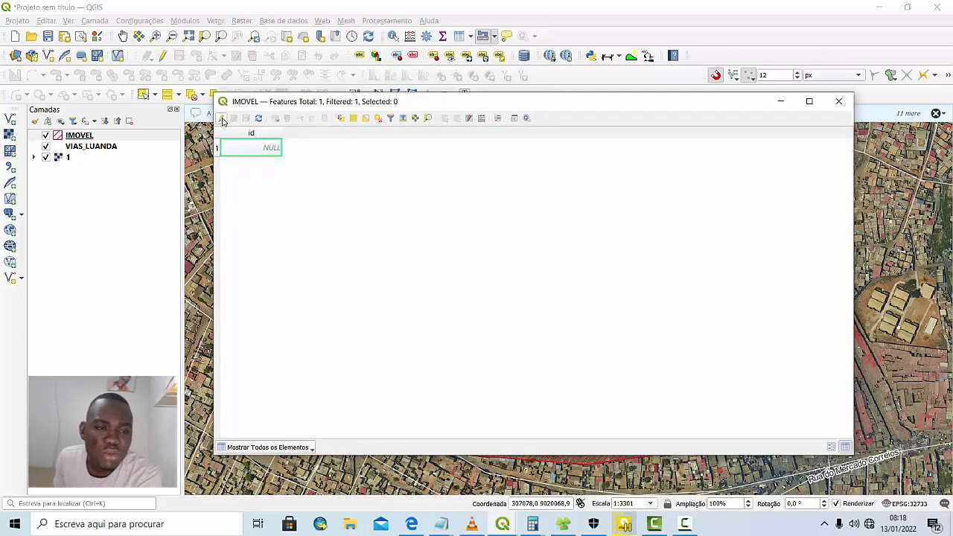
Switch the IMOVEL layer to editing and open the field calculator from its attribute table
{"action": "left_click", "coordinate": [221, 120]}
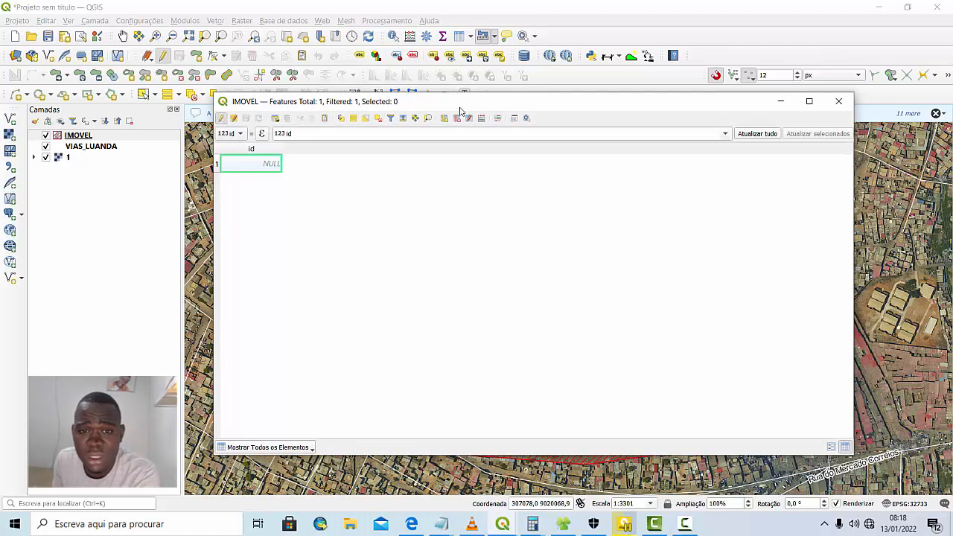
{"action": "left_click_drag", "start_coordinate": [457, 98], "coordinate": [443, 79]}
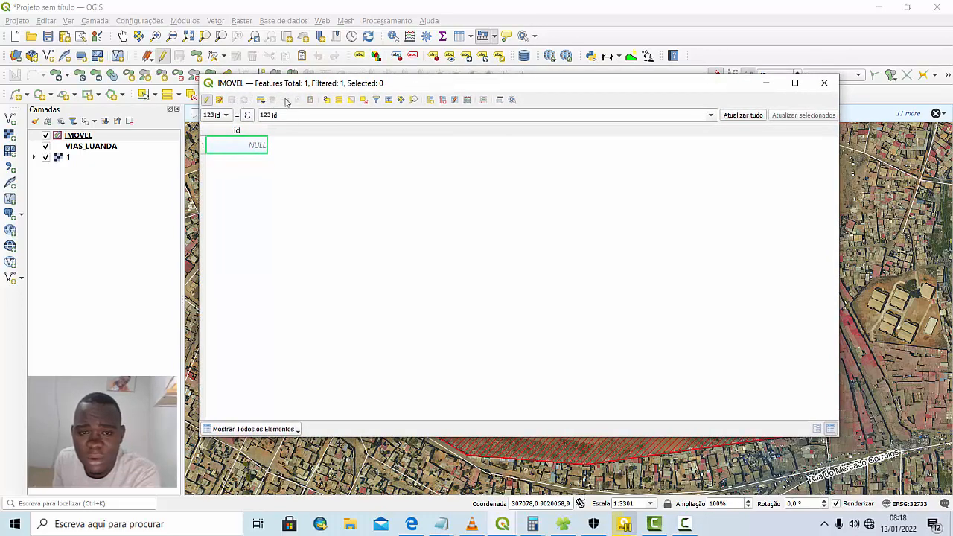
{"action": "left_click", "coordinate": [467, 100]}
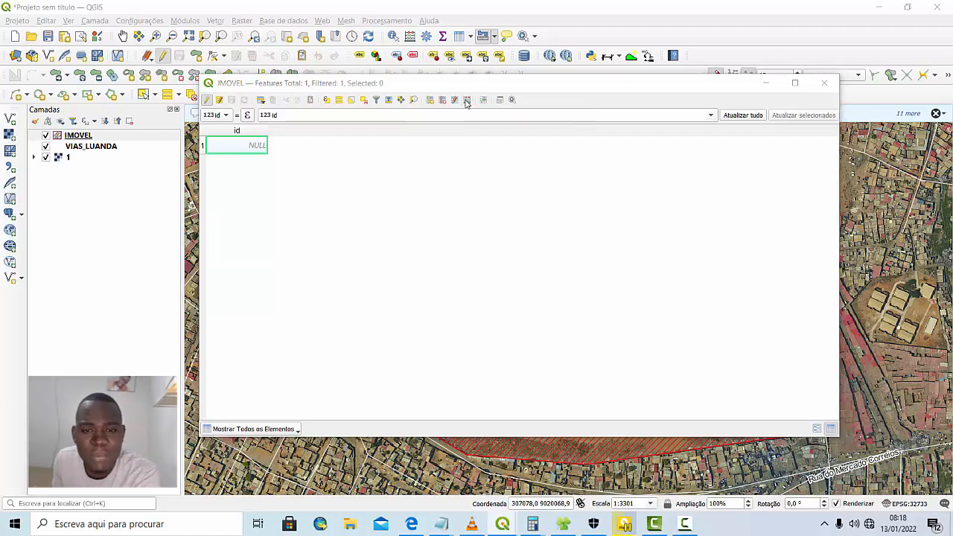
{"action": "left_click_drag", "start_coordinate": [451, 33], "coordinate": [522, 27]}
{"action": "left_click", "coordinate": [388, 90]}
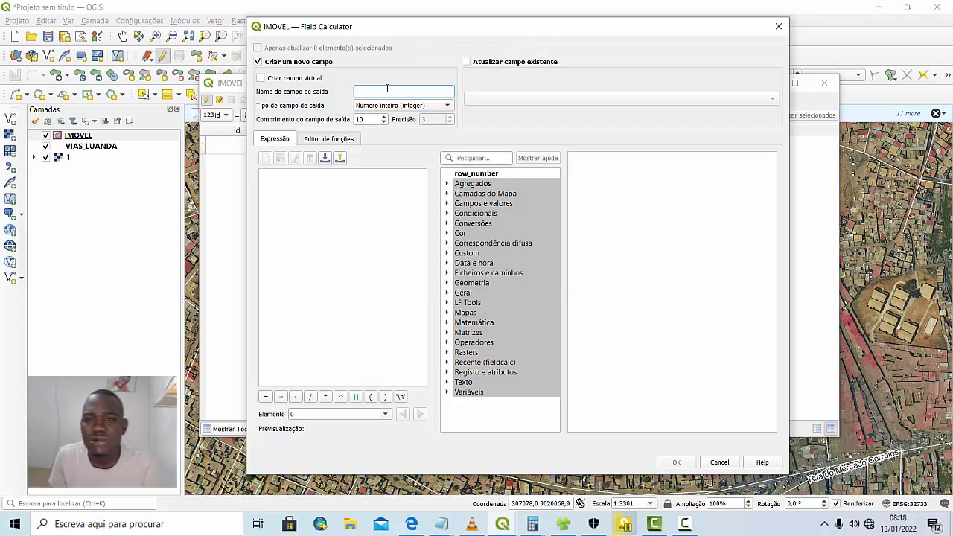
{"action": "left_click", "coordinate": [467, 63]}
{"action": "left_click", "coordinate": [534, 99]}
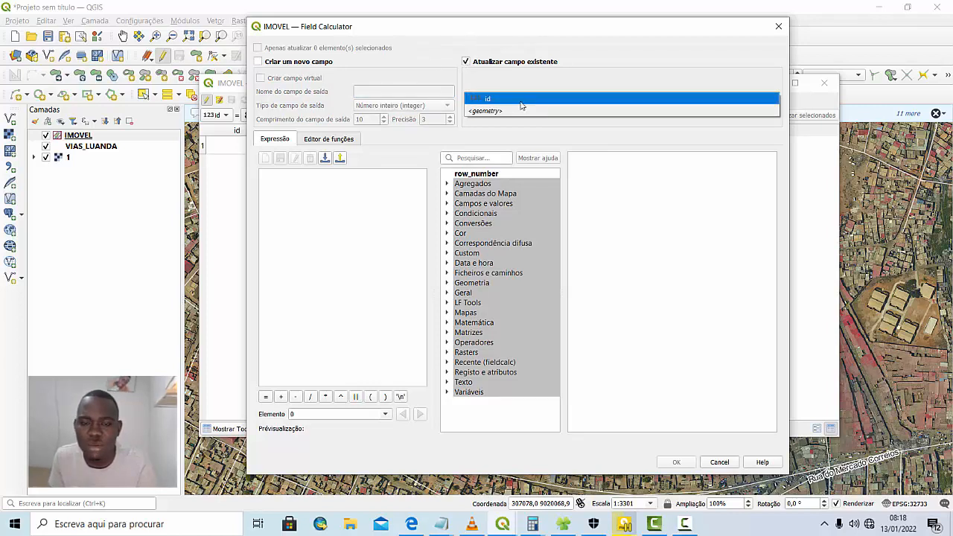
{"action": "left_click", "coordinate": [488, 99]}
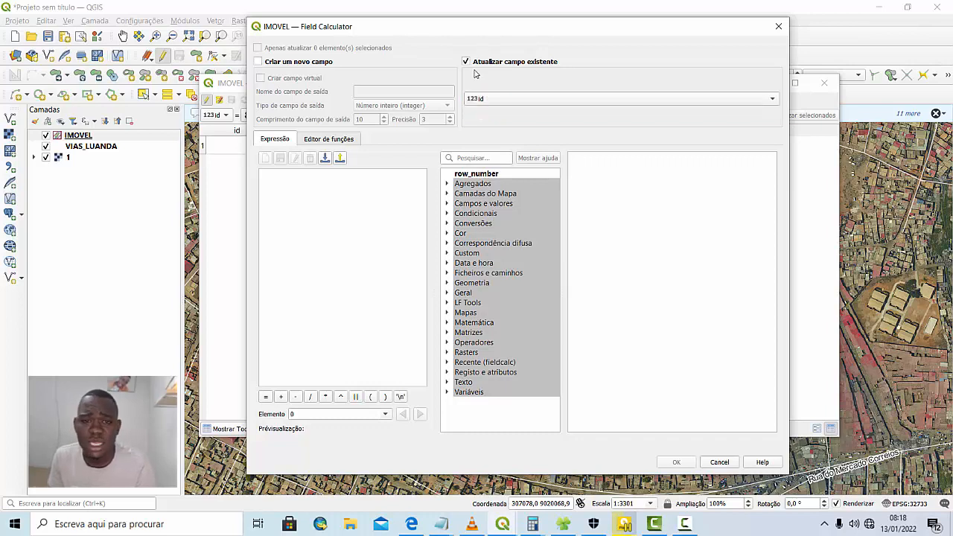
{"action": "left_click", "coordinate": [477, 65]}
Name the new output field AREA_METRO in the field calculator
{"action": "left_click", "coordinate": [443, 90]}
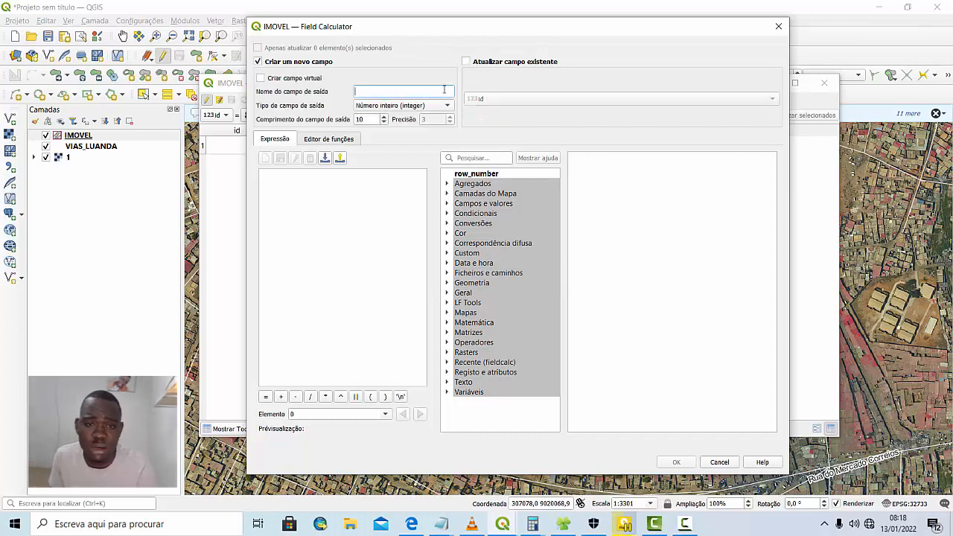
{"action": "type", "text": "AREA_H"}
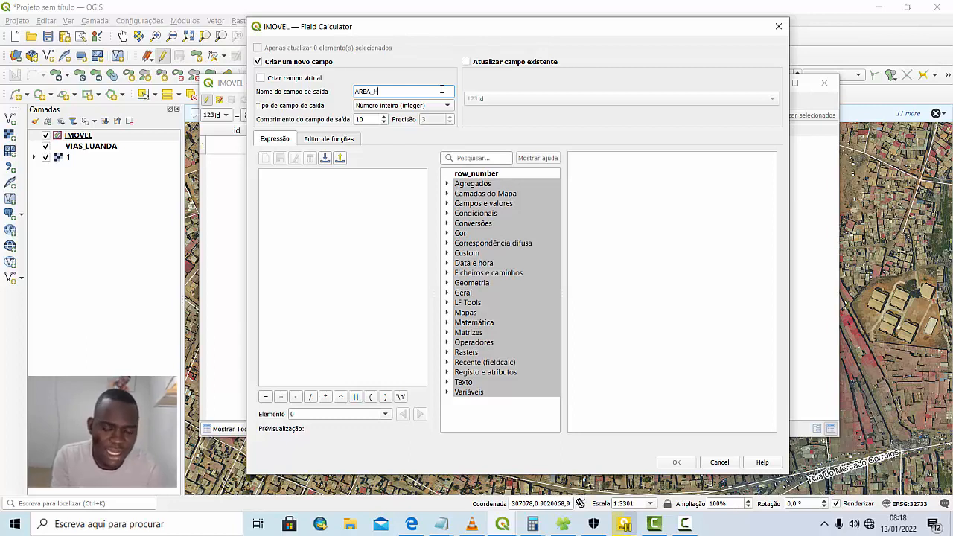
{"action": "key", "text": "BackSpace"}
{"action": "key", "text": "BackSpace"}
{"action": "key", "text": "BackSpace"}
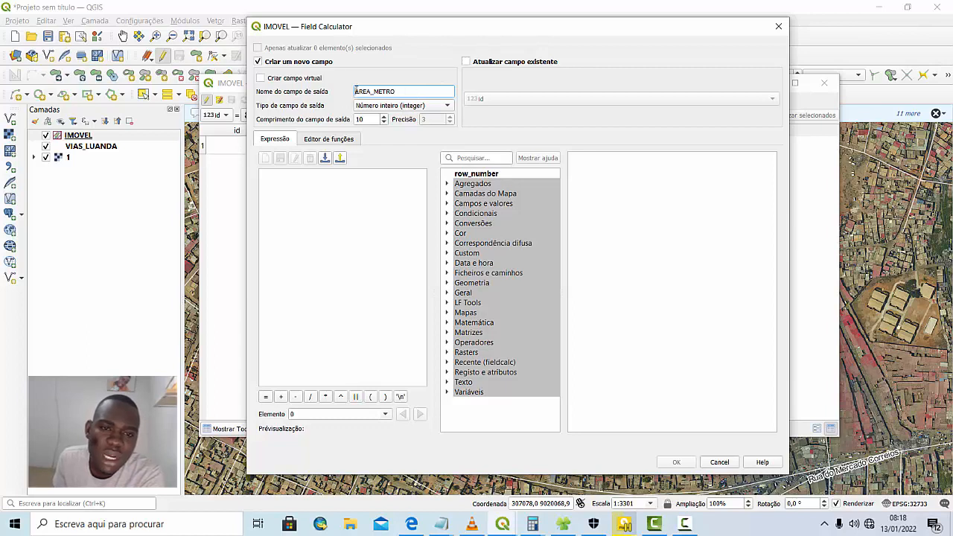
{"action": "left_click_drag", "start_coordinate": [356, 90], "coordinate": [395, 90]}
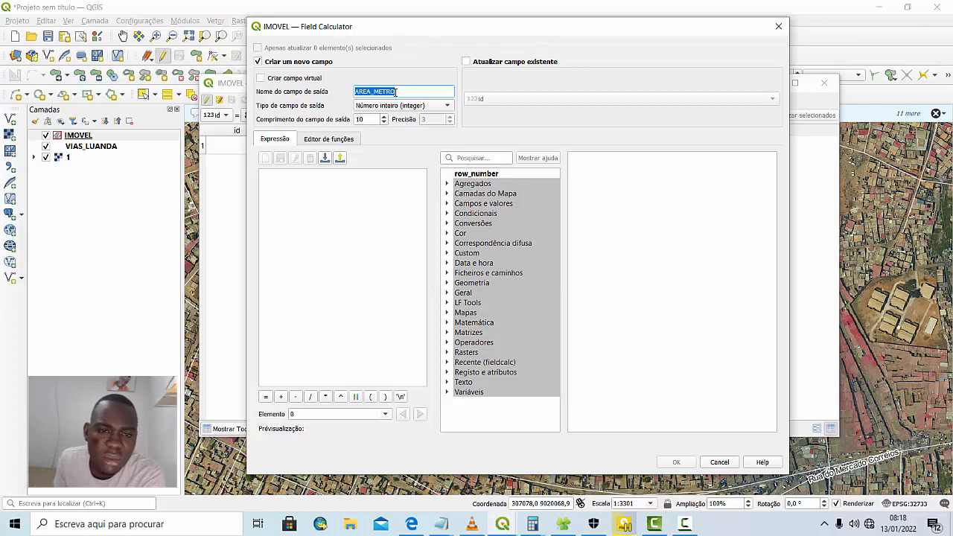
{"action": "left_click", "coordinate": [395, 91]}
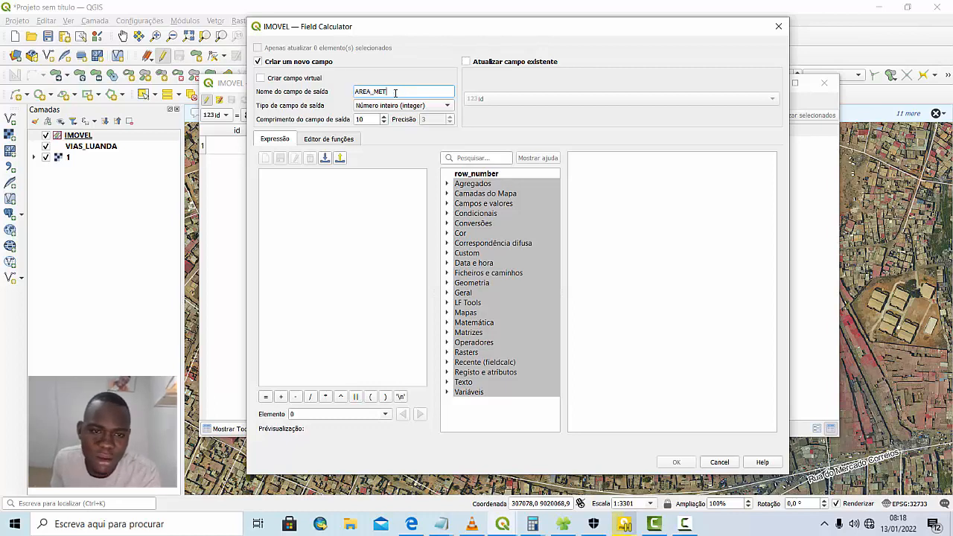
{"action": "type", "text": "RO"}
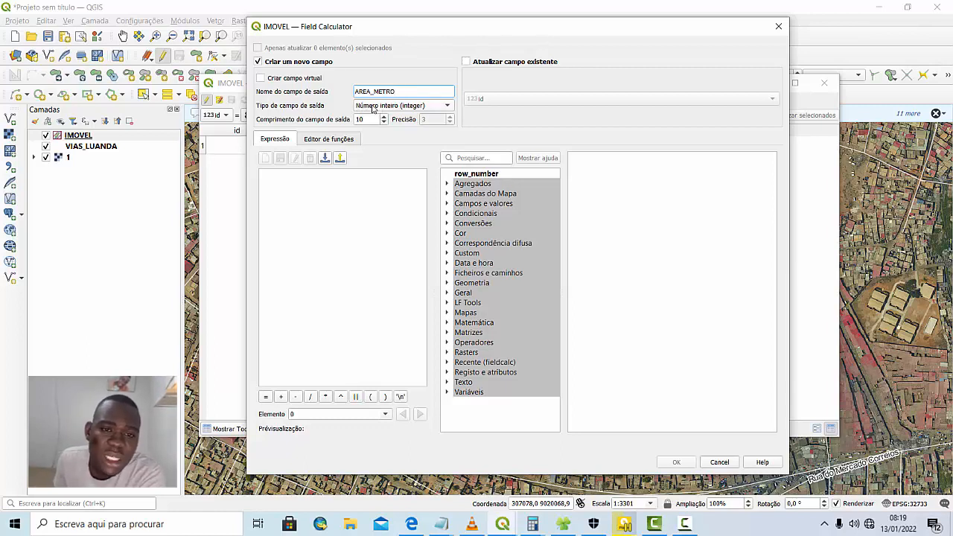
Set the new field's type to Número decimal (real) with a precision of 3, moving the calculator clear of the table
{"action": "left_click", "coordinate": [374, 108]}
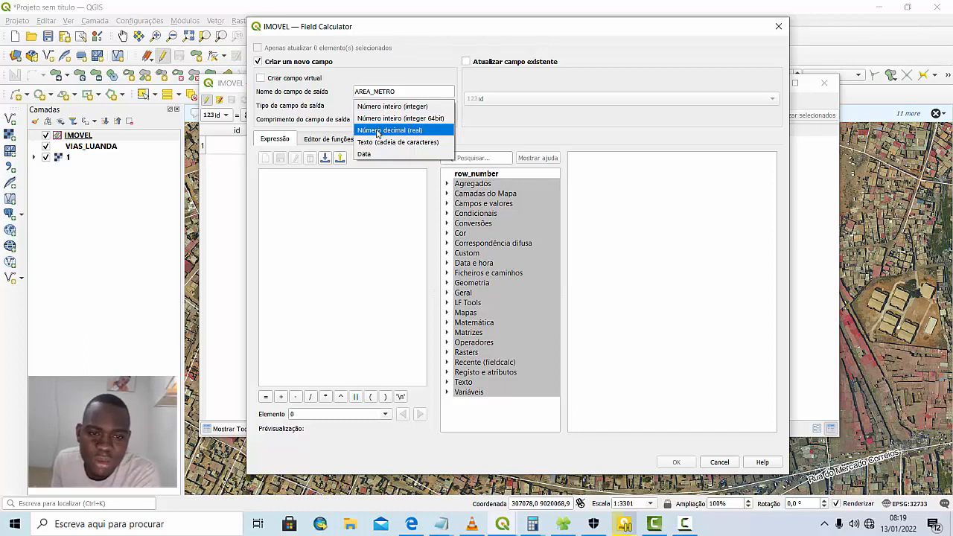
{"action": "left_click", "coordinate": [378, 131]}
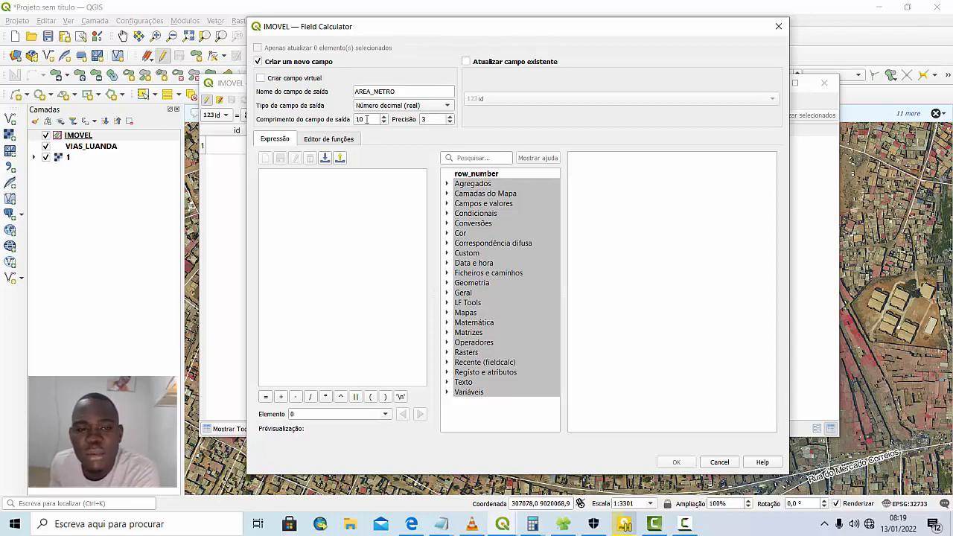
{"action": "left_click_drag", "start_coordinate": [371, 32], "coordinate": [475, 22]}
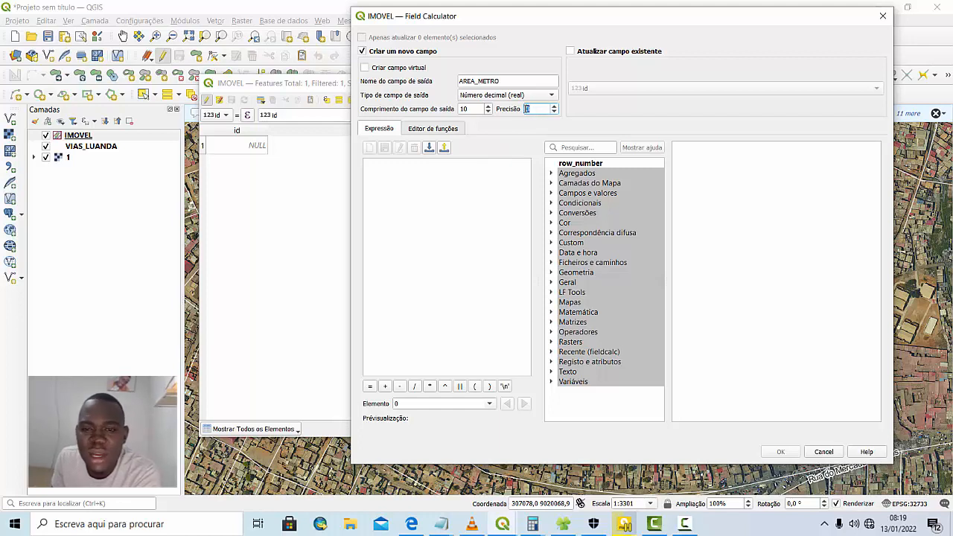
{"action": "left_click", "coordinate": [536, 106]}
{"action": "left_click_drag", "start_coordinate": [534, 106], "coordinate": [525, 109]}
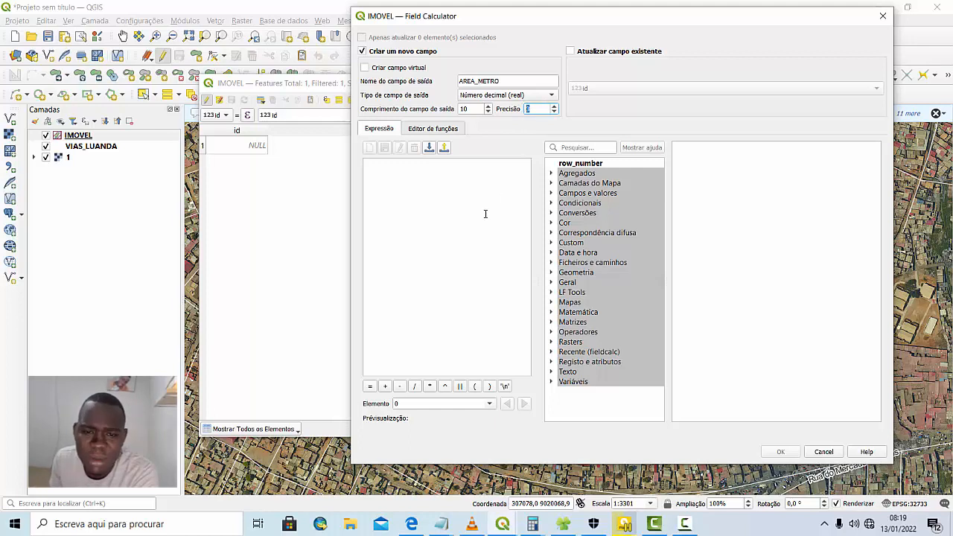
Insert the $area function from the Geometria group into the field calculator's expression
{"action": "left_click", "coordinate": [481, 177]}
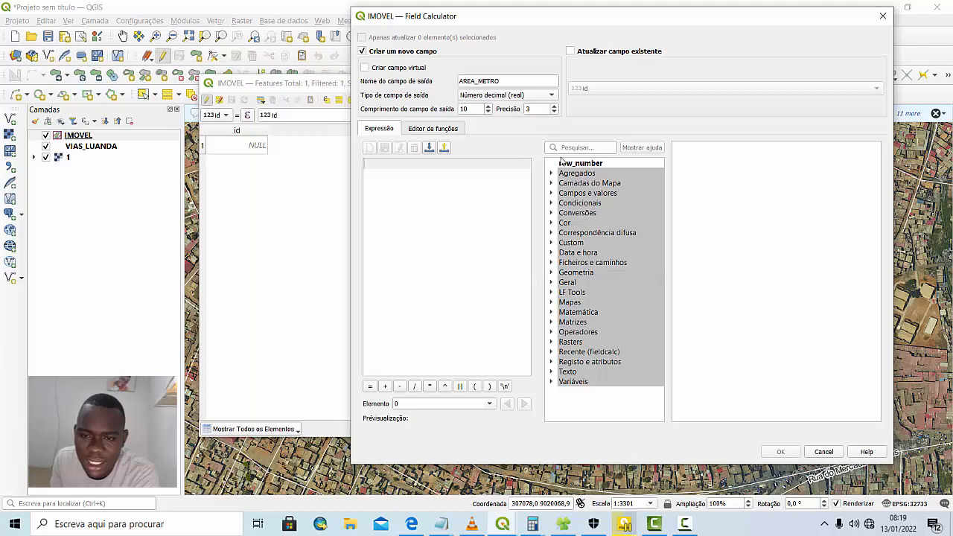
{"action": "left_click", "coordinate": [550, 273]}
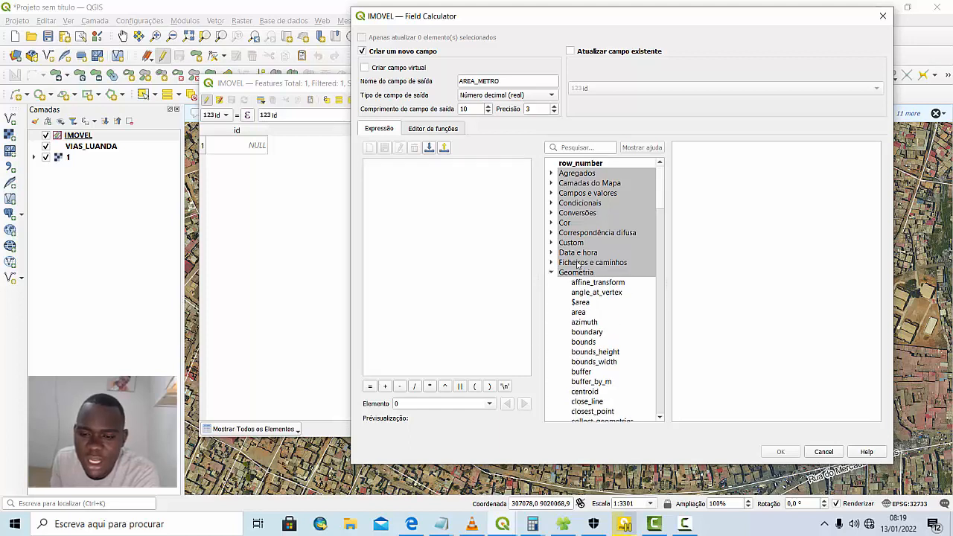
{"action": "scroll", "coordinate": [571, 283], "scroll_direction": "down", "scroll_amount": 1}
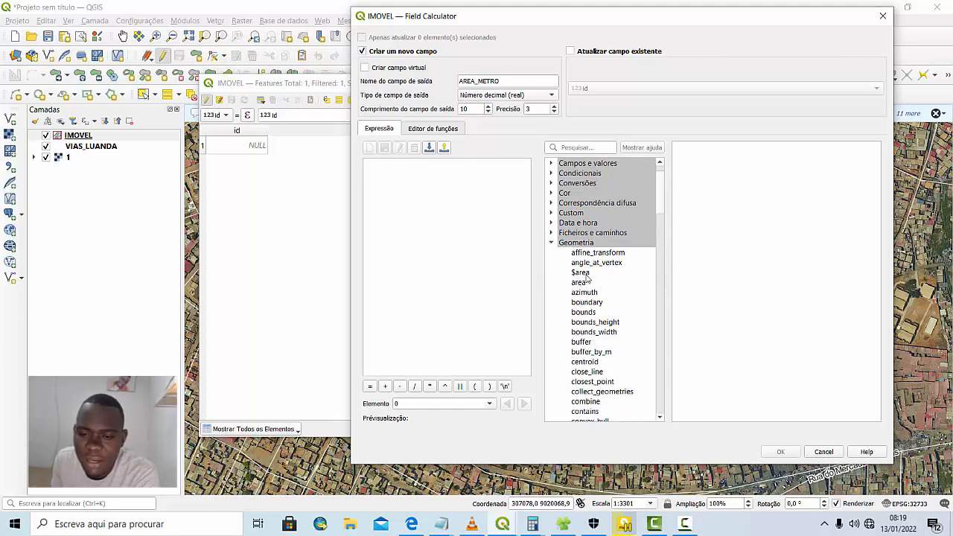
{"action": "left_click", "coordinate": [587, 274]}
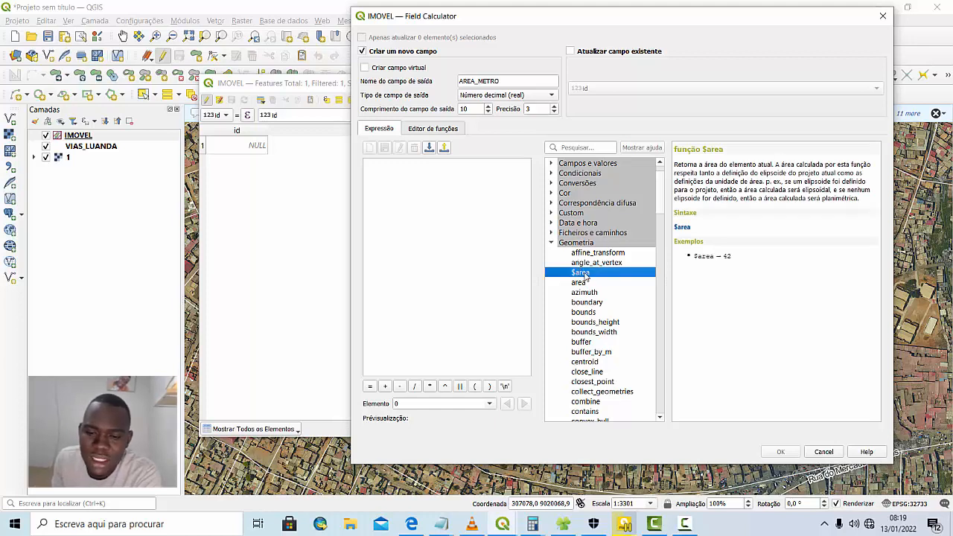
{"action": "double_click", "coordinate": [587, 275]}
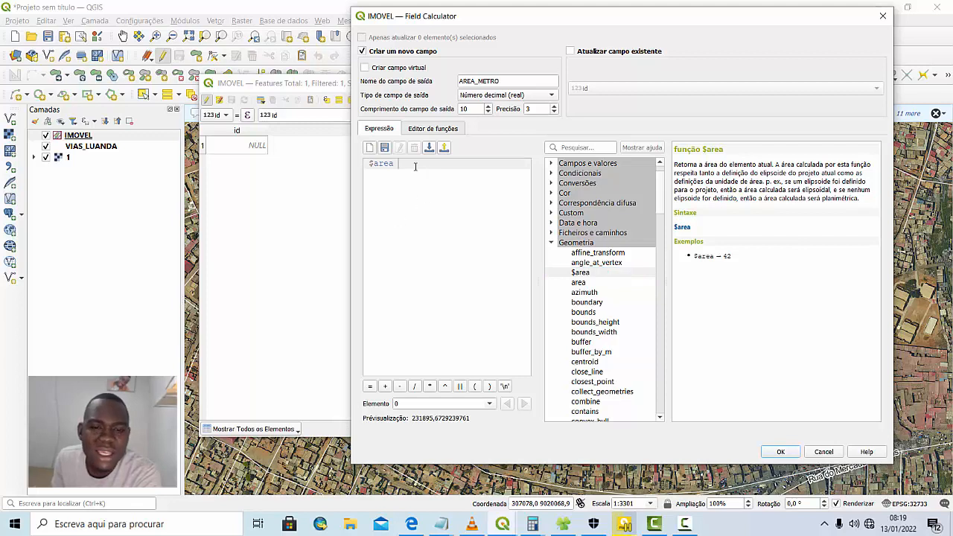
Clear the expression and write $area by hand in its place
{"action": "left_click_drag", "start_coordinate": [416, 166], "coordinate": [365, 165]}
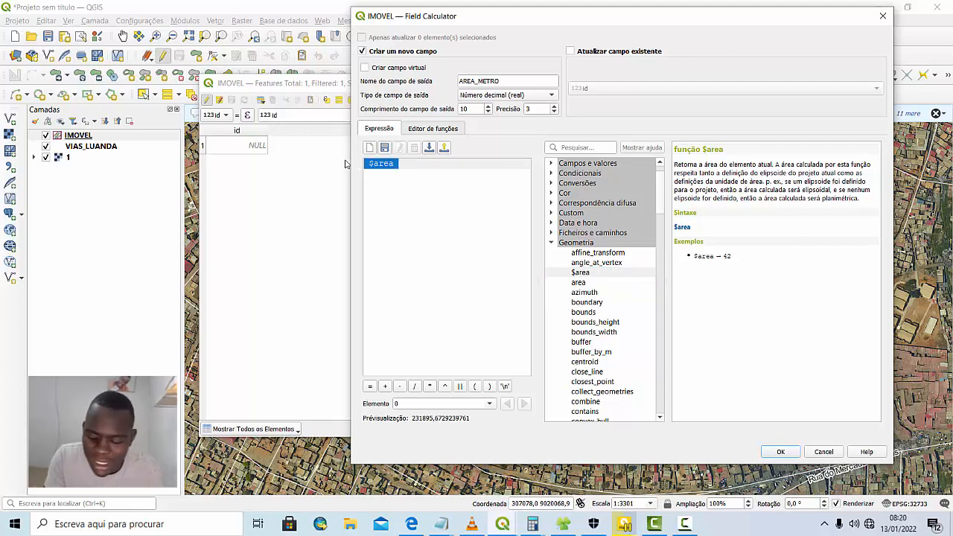
{"action": "key", "text": "Delete"}
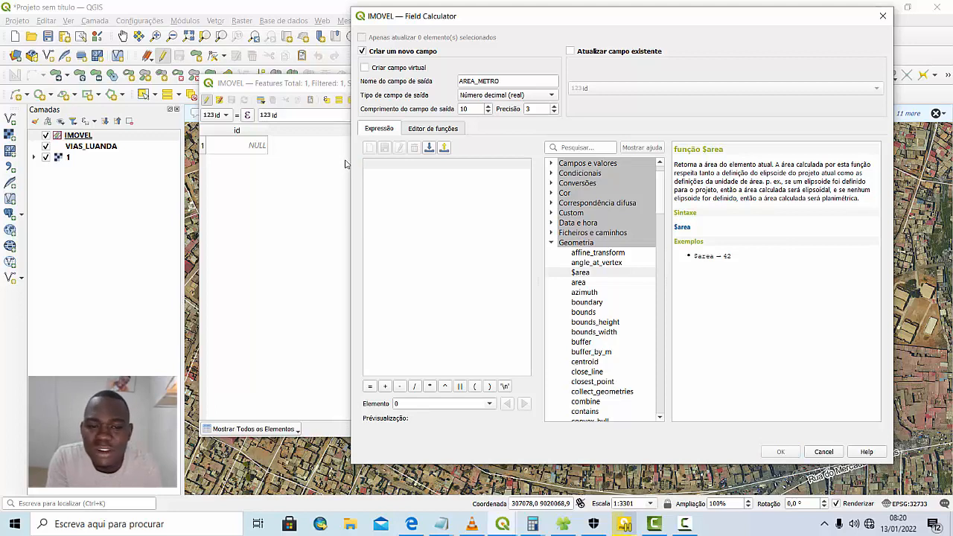
{"action": "type", "text": "$area"}
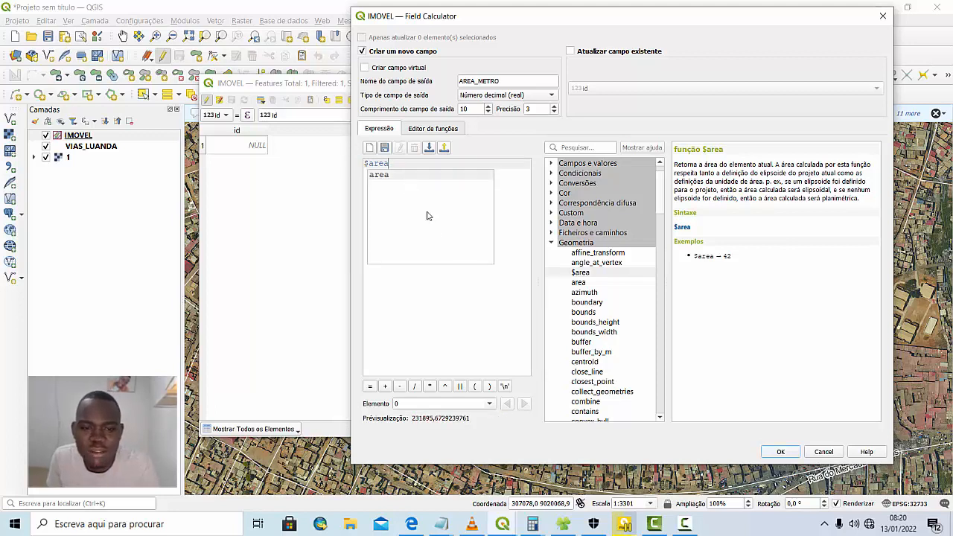
{"action": "left_click", "coordinate": [459, 279]}
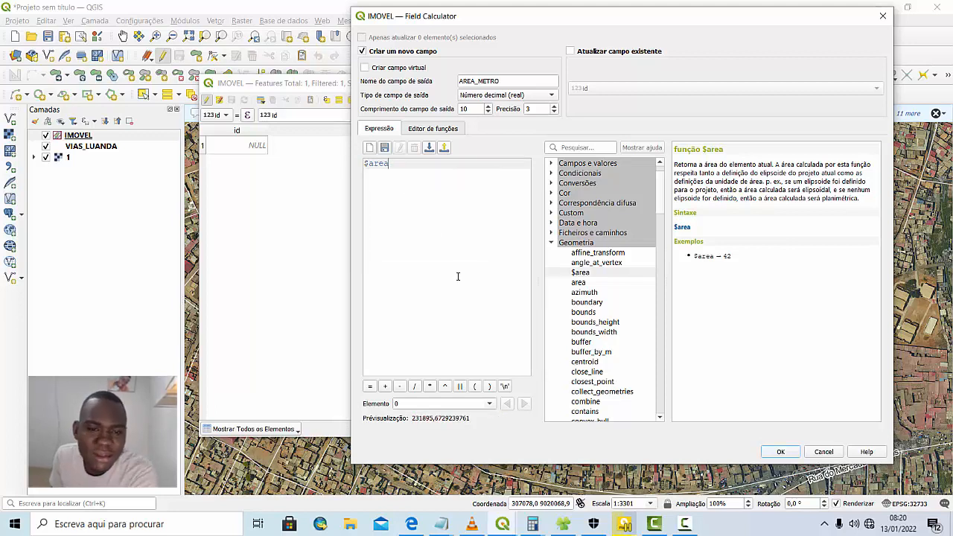
Calculate the AREA_METRO field from the $area expression
{"action": "left_click_drag", "start_coordinate": [472, 15], "coordinate": [445, 9]}
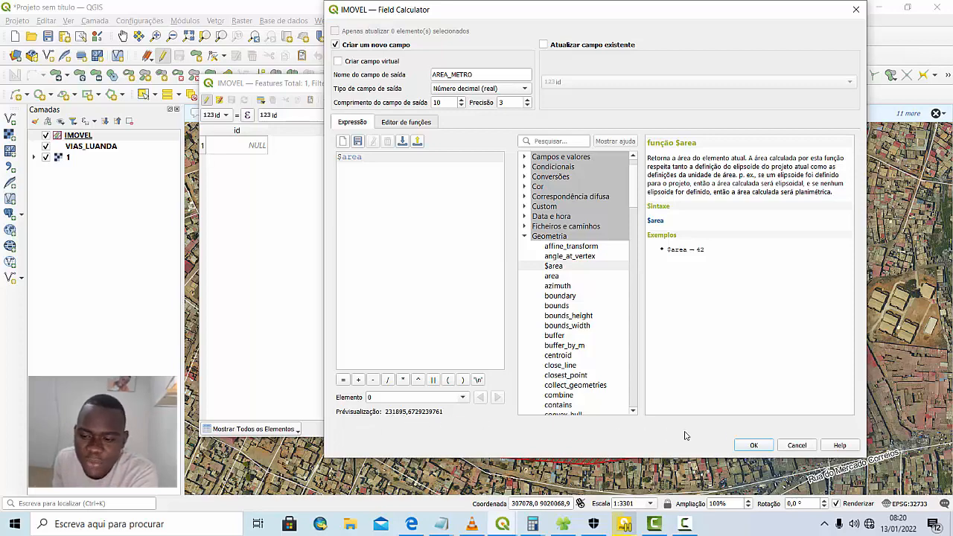
{"action": "left_click", "coordinate": [751, 445]}
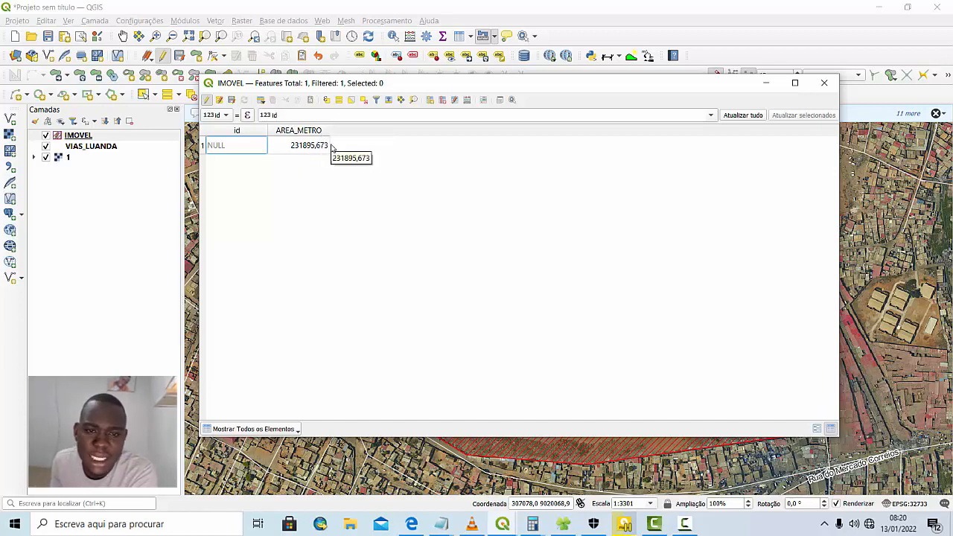
Define a new calculated field named area_ha of type Número decimal (real) and expand the Geometria function group
{"action": "left_click", "coordinate": [467, 101]}
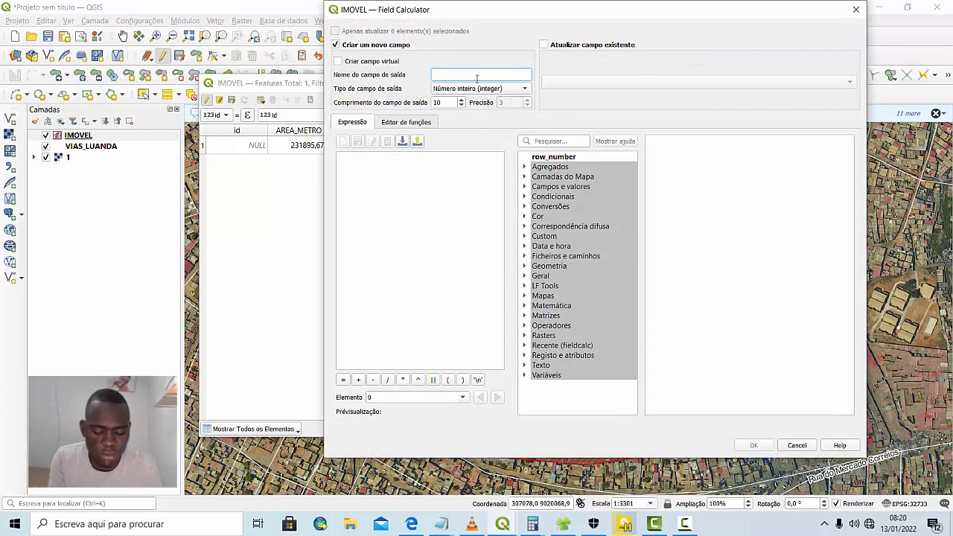
{"action": "type", "text": "area_ha"}
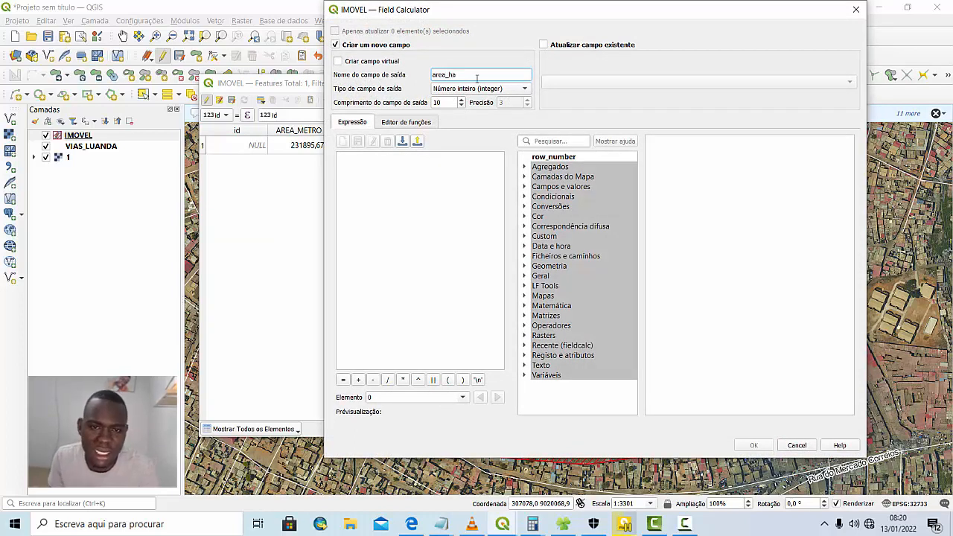
{"action": "left_click", "coordinate": [475, 89]}
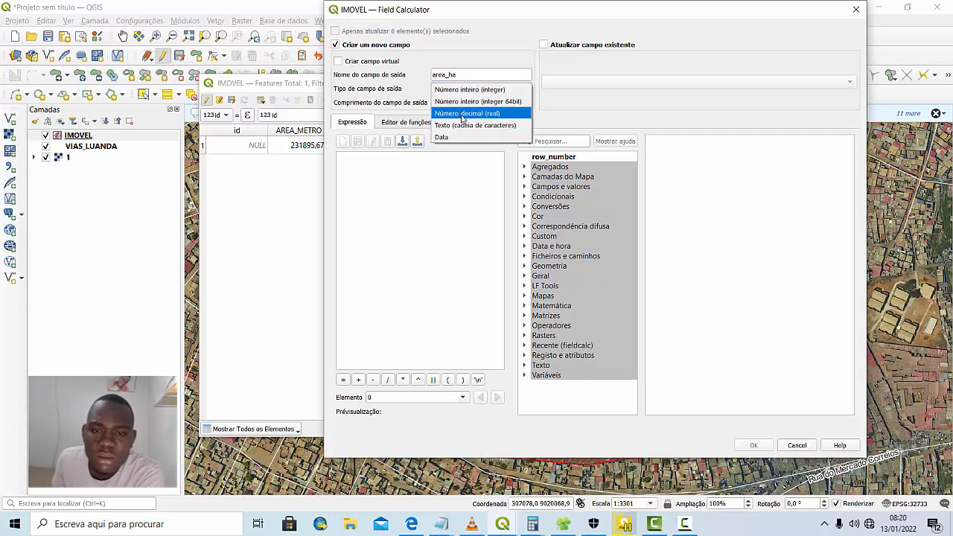
{"action": "left_click", "coordinate": [464, 113]}
{"action": "left_click", "coordinate": [411, 171]}
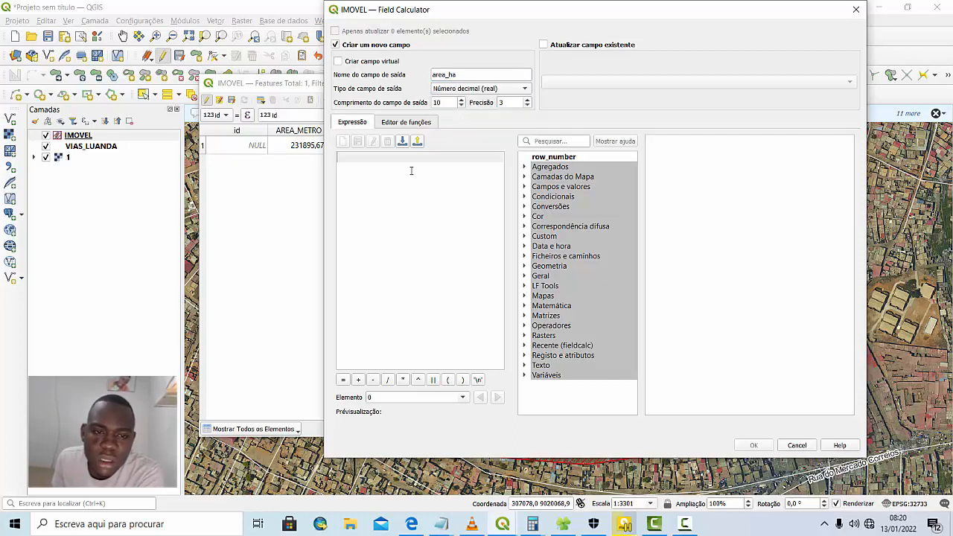
{"action": "left_click", "coordinate": [550, 268]}
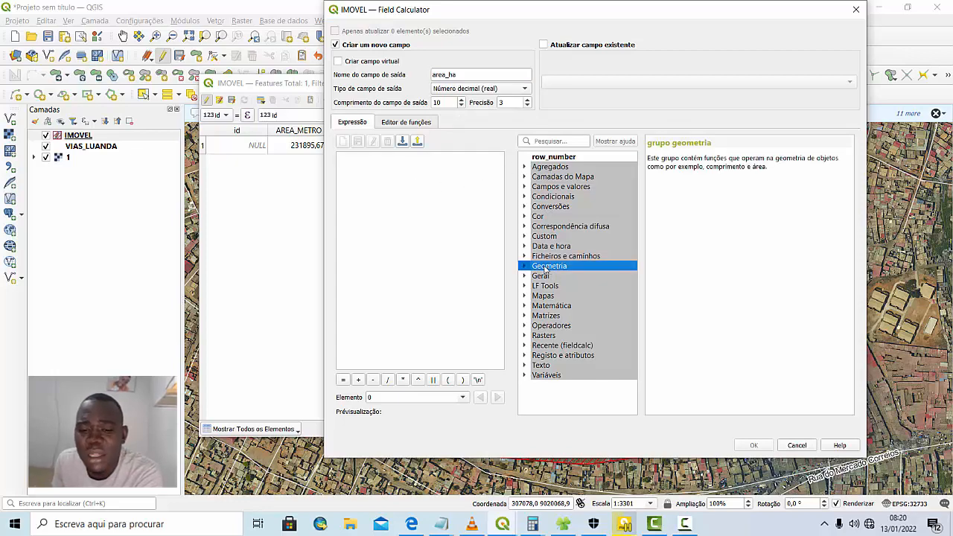
{"action": "left_click", "coordinate": [525, 267]}
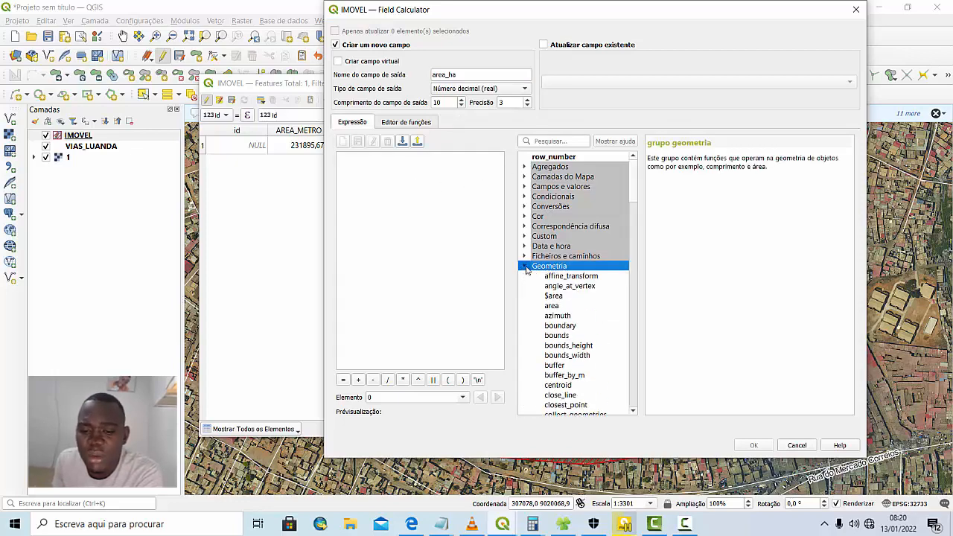
{"action": "left_click", "coordinate": [552, 297]}
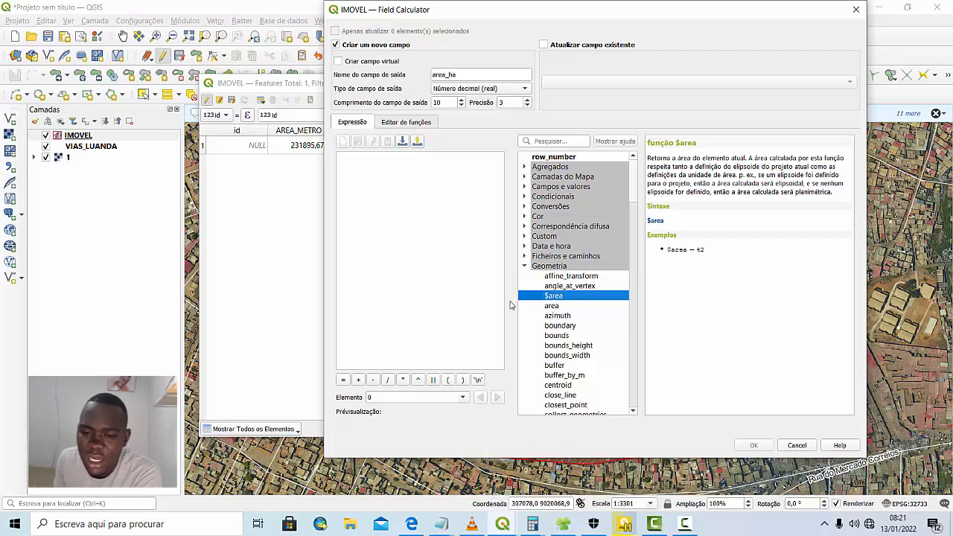
{"action": "left_click", "coordinate": [551, 307]}
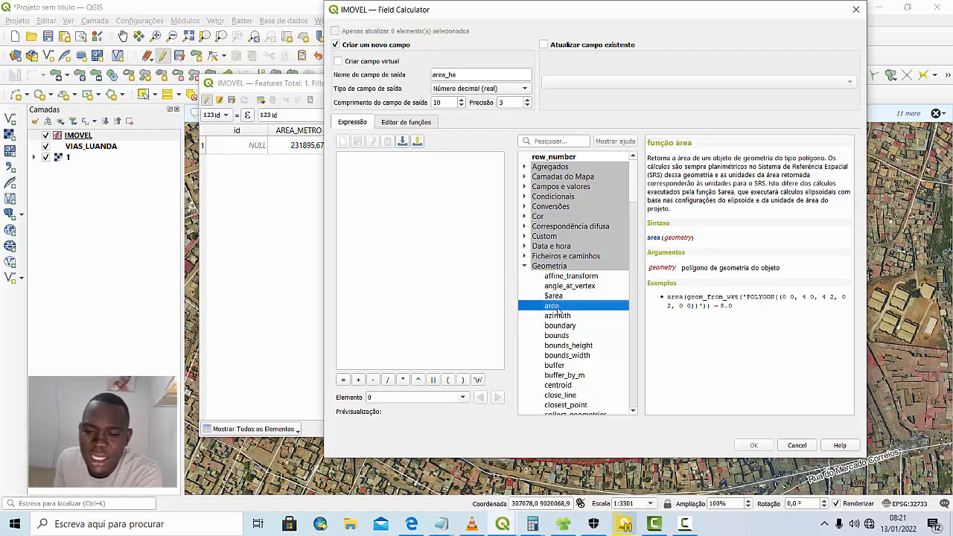
{"action": "double_click", "coordinate": [552, 306]}
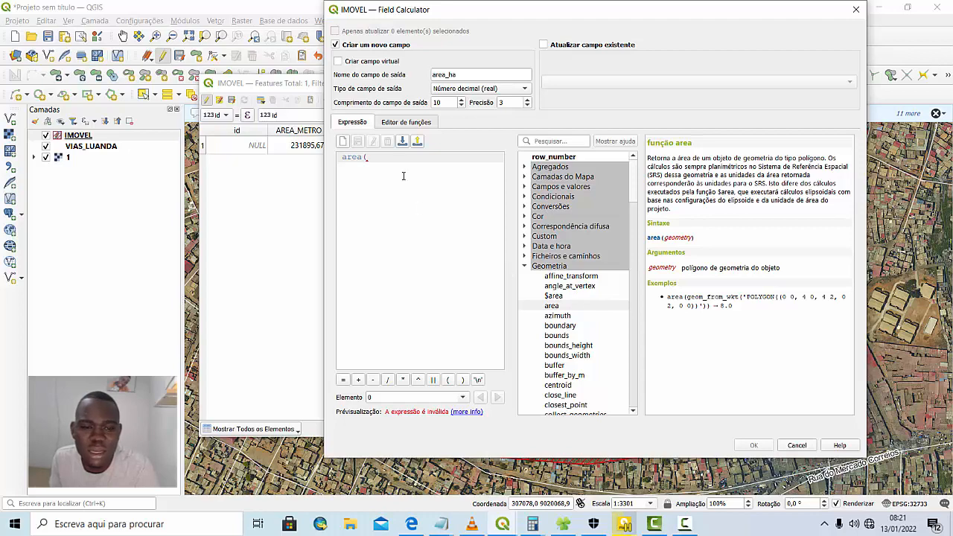
{"action": "left_click_drag", "start_coordinate": [403, 175], "coordinate": [339, 157]}
{"action": "key", "text": "BackSpace"}
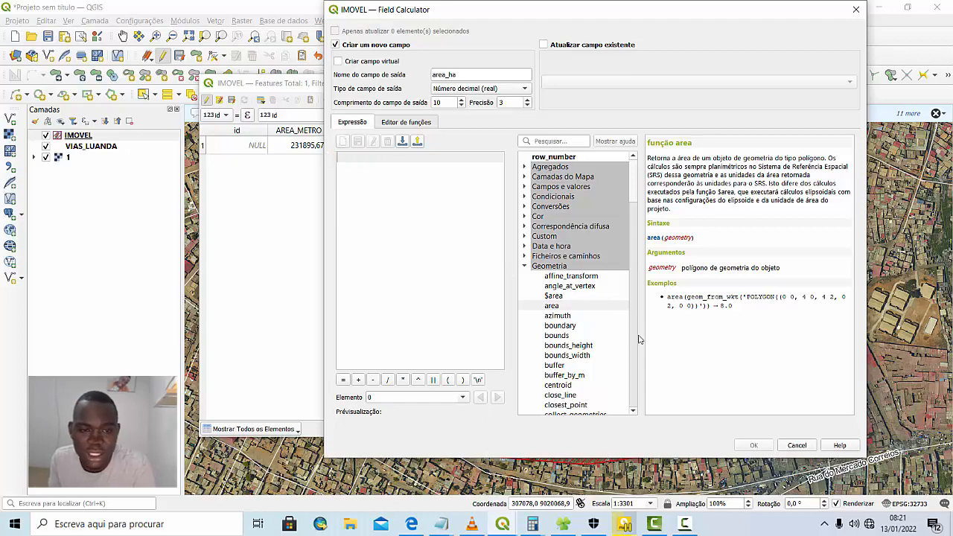
Calculate area_ha with the expression $area /10000 and widen its column slightly in the attribute table
{"action": "double_click", "coordinate": [554, 296]}
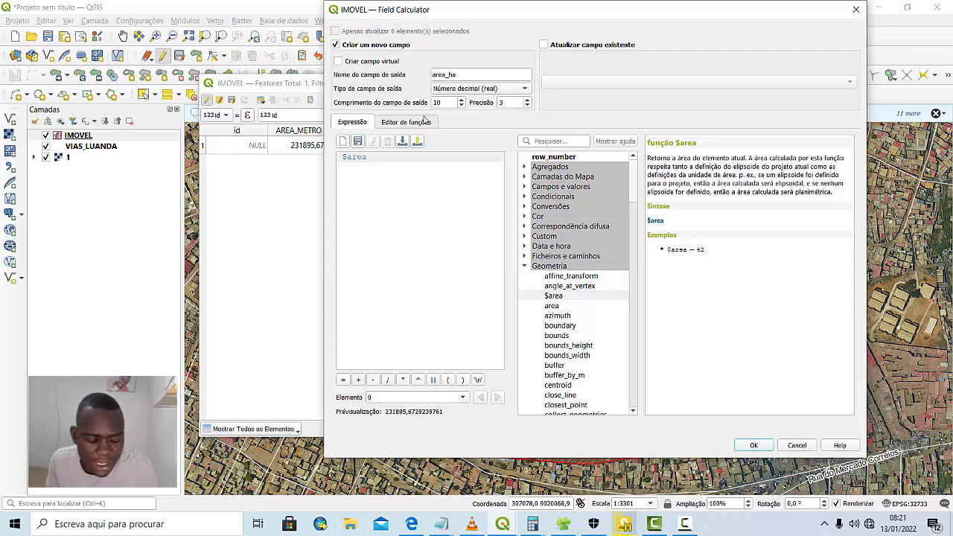
{"action": "type", "text": "/"}
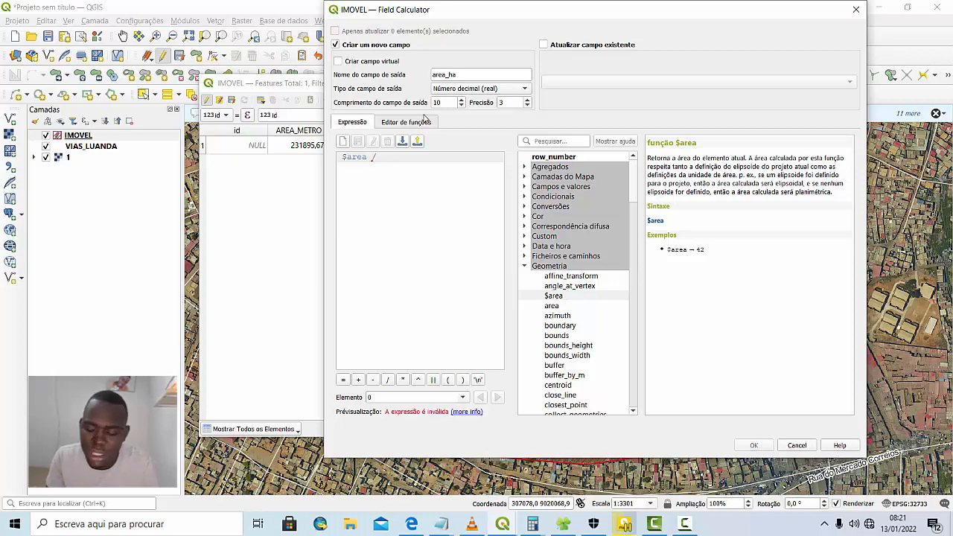
{"action": "type", "text": "10000"}
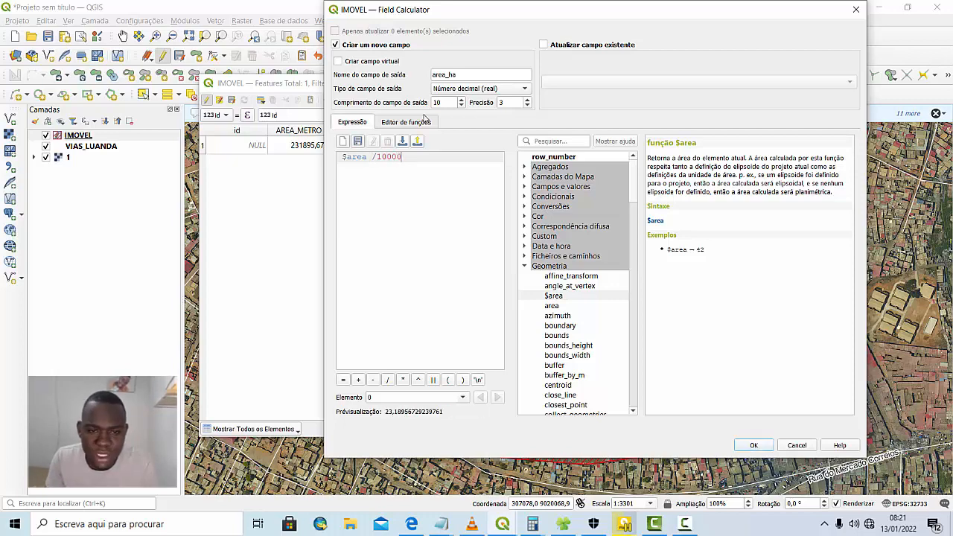
{"action": "left_click", "coordinate": [754, 445]}
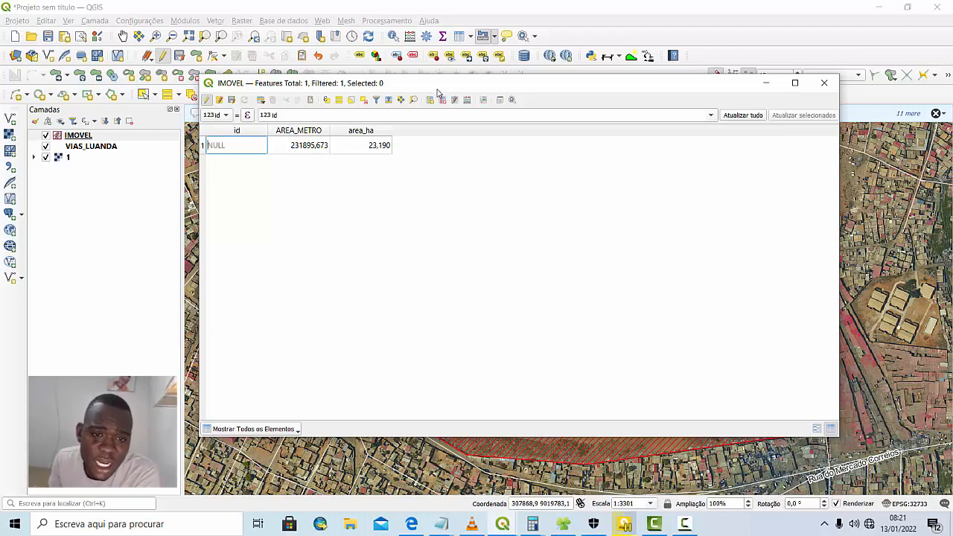
{"action": "left_click_drag", "start_coordinate": [436, 80], "coordinate": [435, 72]}
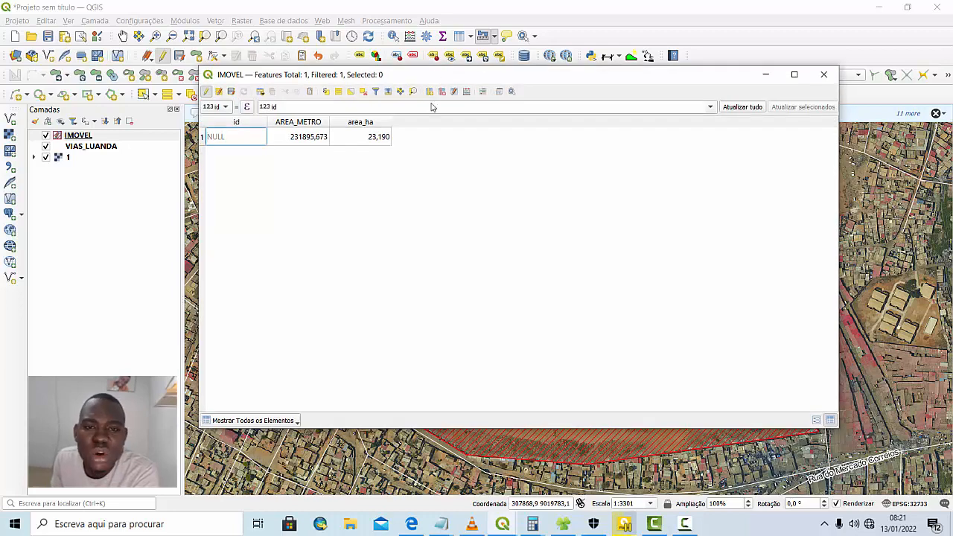
{"action": "left_click_drag", "start_coordinate": [391, 120], "coordinate": [400, 120]}
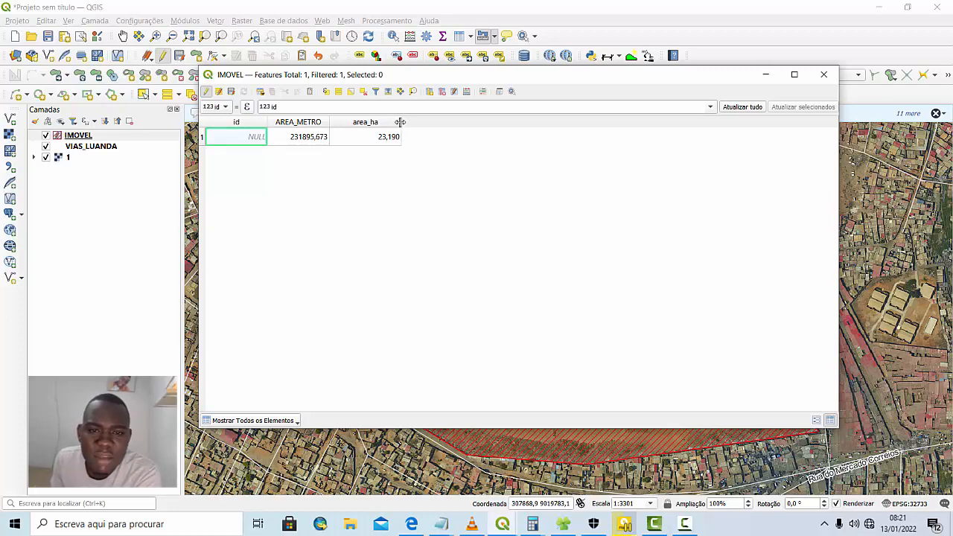
Define another new calculated field named perimetro of type Número decimal (real)
{"action": "left_click", "coordinate": [465, 91]}
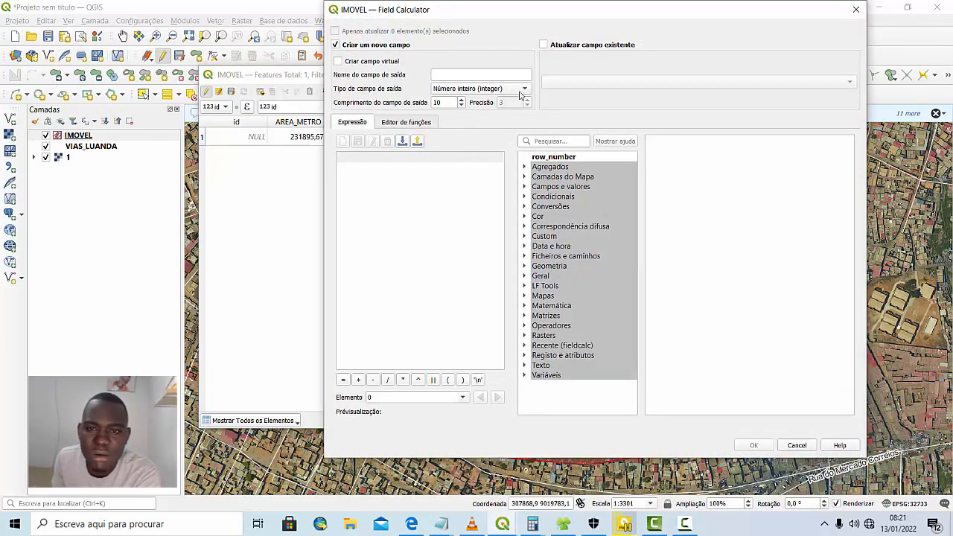
{"action": "left_click", "coordinate": [509, 73]}
{"action": "left_click", "coordinate": [505, 76]}
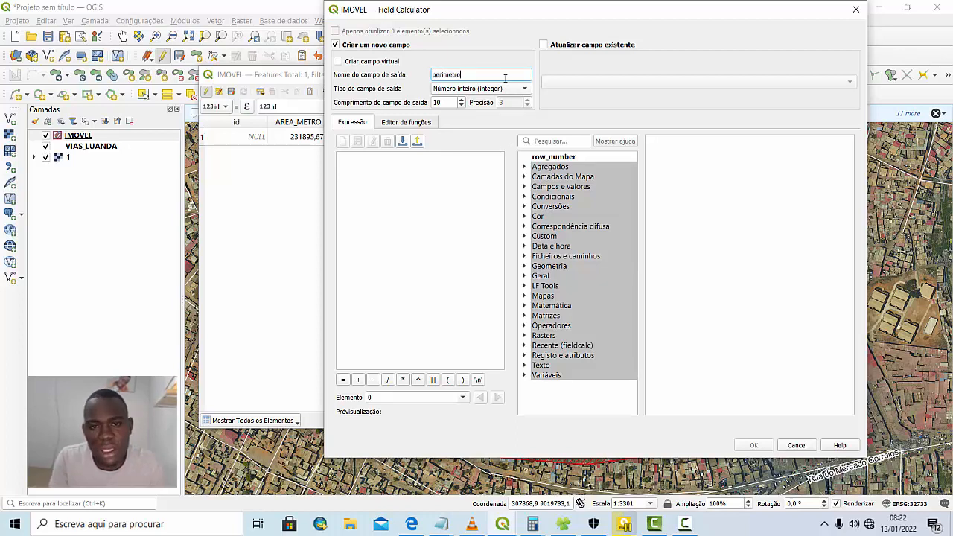
{"action": "type", "text": "perimetro"}
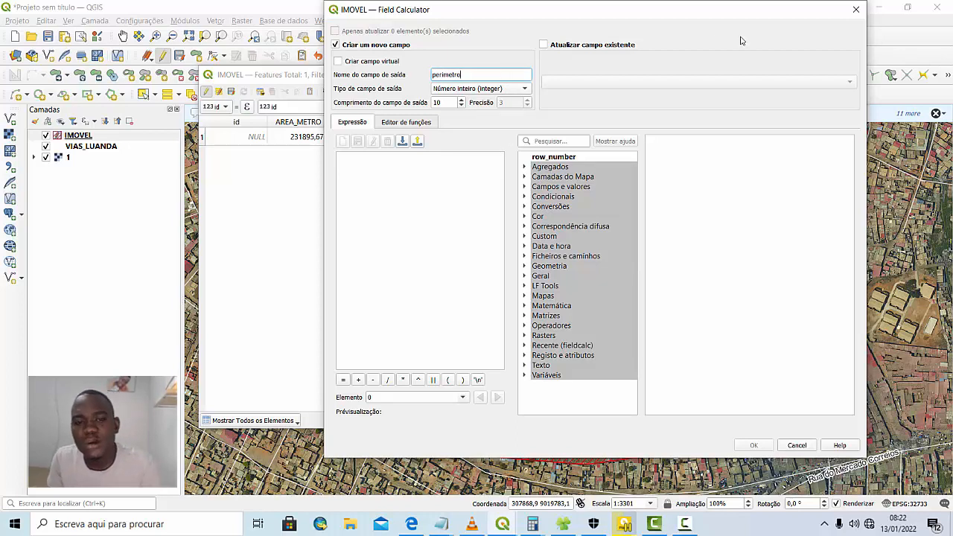
{"action": "left_click", "coordinate": [475, 89]}
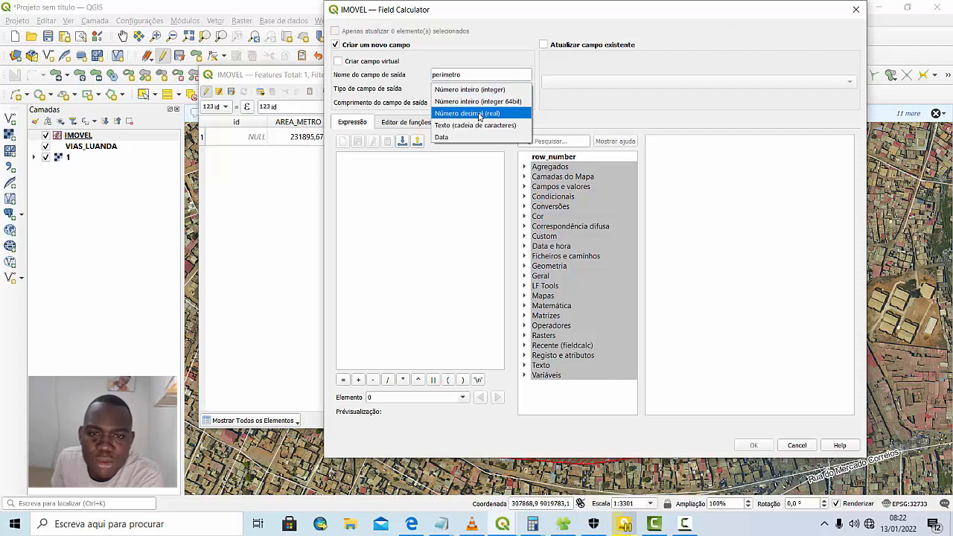
{"action": "left_click", "coordinate": [479, 114]}
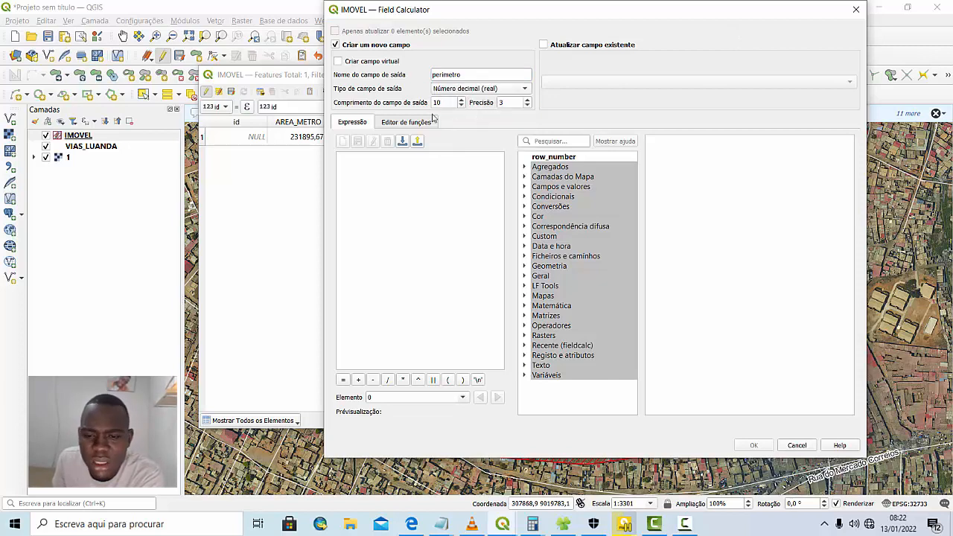
Insert the $perimeter function from the Geometria group as the expression and calculate the perimetro field
{"action": "left_click", "coordinate": [524, 267]}
{"action": "scroll", "coordinate": [552, 280], "scroll_direction": "down", "scroll_amount": 7}
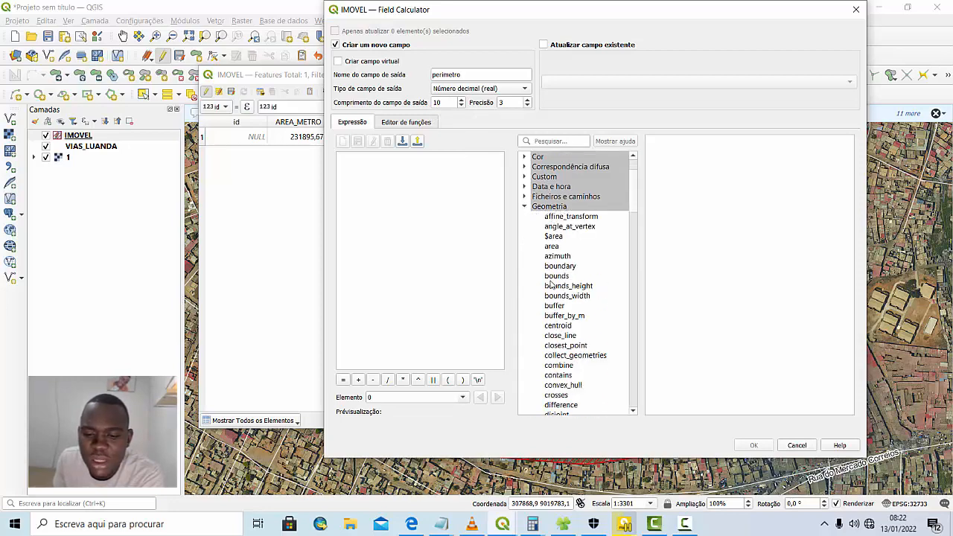
{"action": "scroll", "coordinate": [551, 280], "scroll_direction": "down", "scroll_amount": 8}
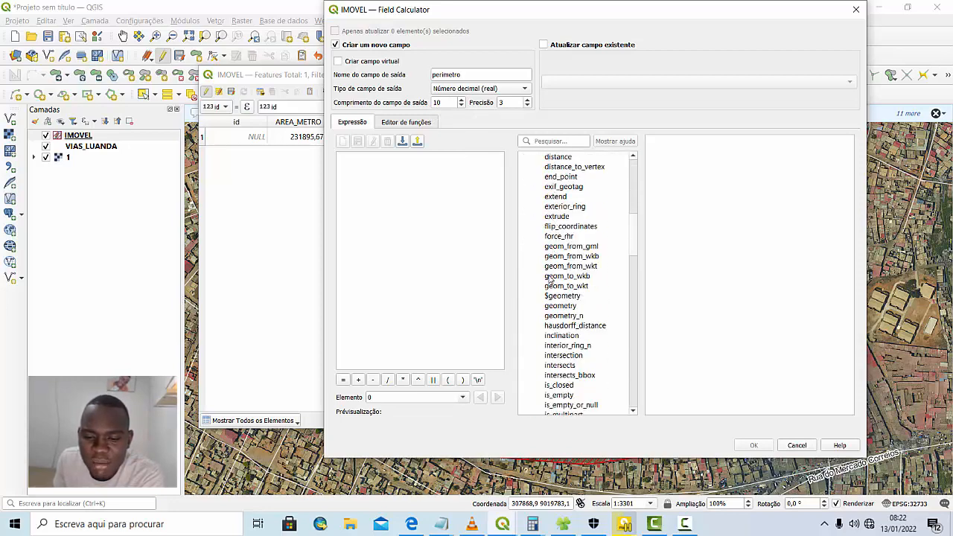
{"action": "scroll", "coordinate": [550, 280], "scroll_direction": "down", "scroll_amount": 8}
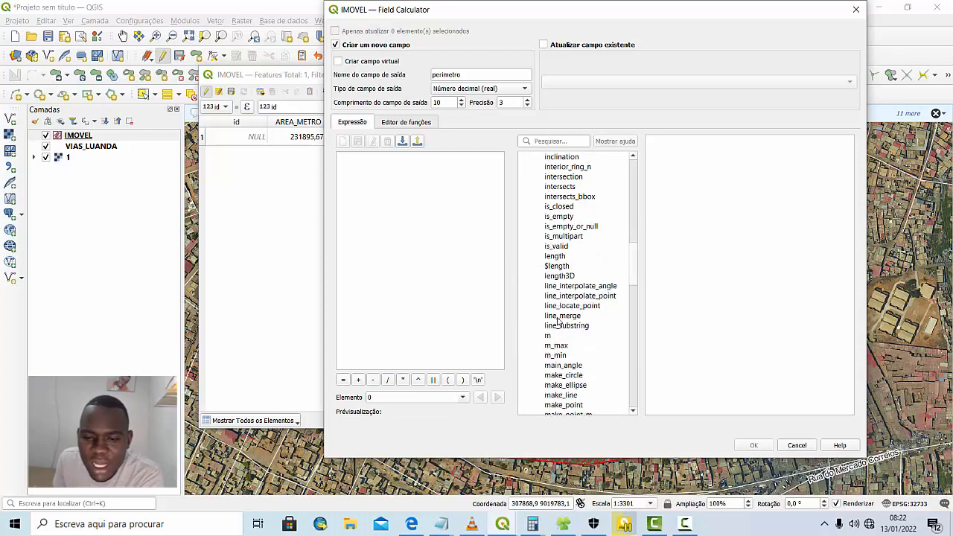
{"action": "scroll", "coordinate": [558, 302], "scroll_direction": "down", "scroll_amount": 6}
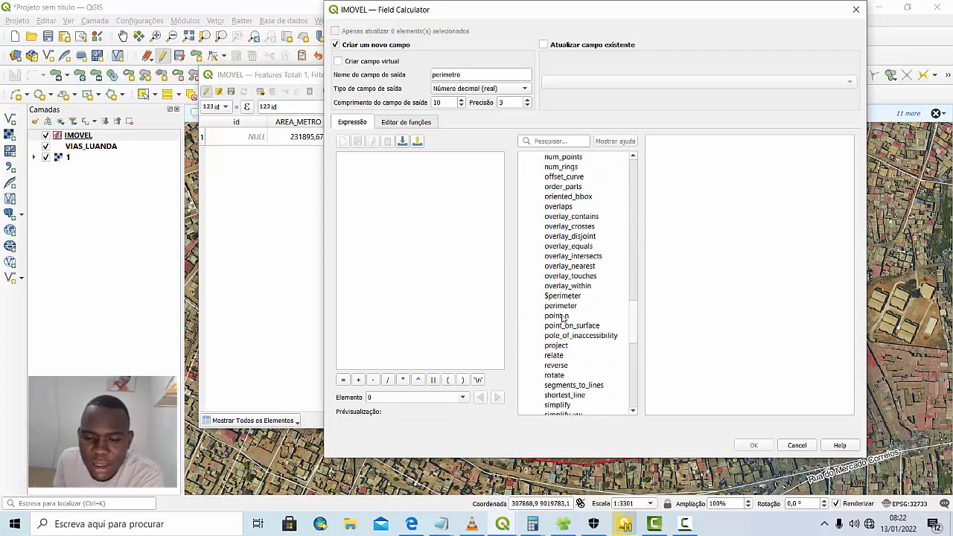
{"action": "left_click", "coordinate": [555, 297]}
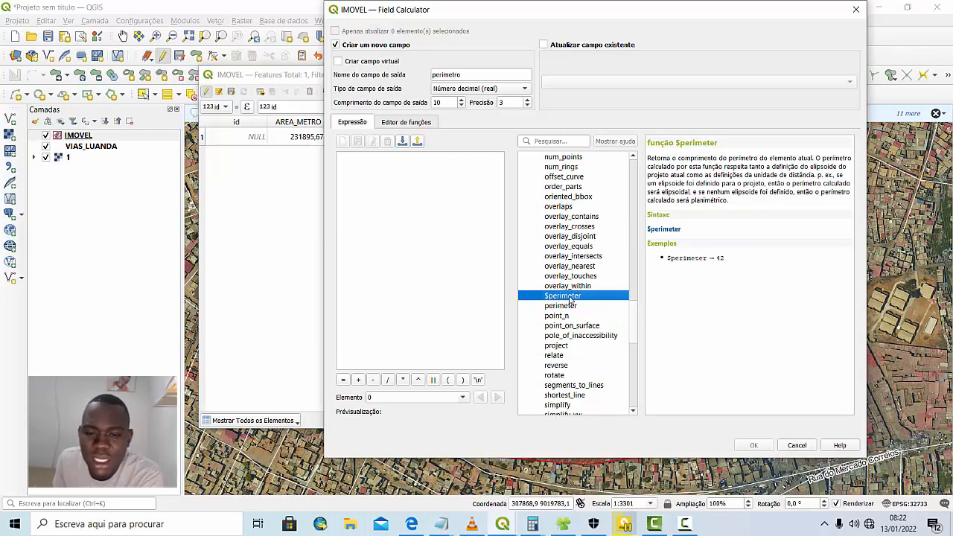
{"action": "double_click", "coordinate": [571, 297]}
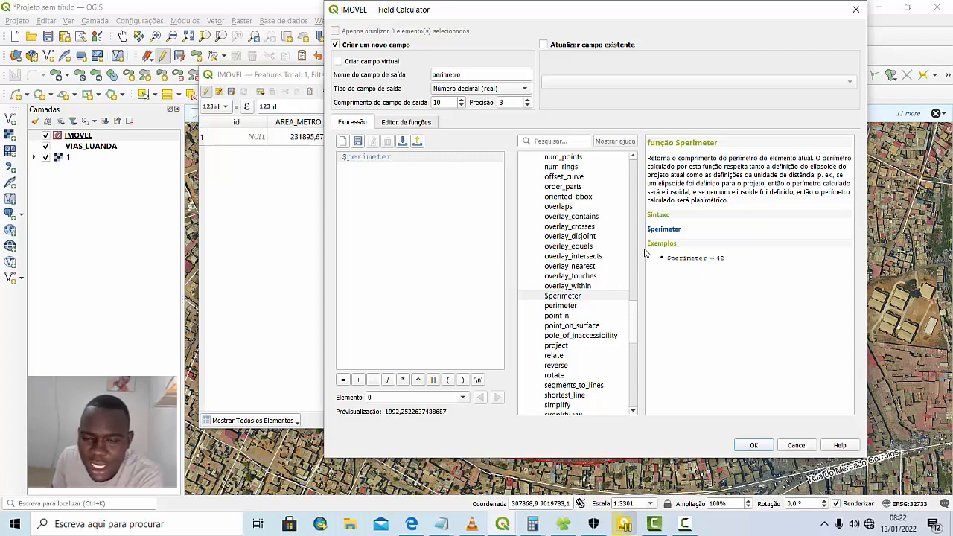
{"action": "left_click", "coordinate": [753, 445]}
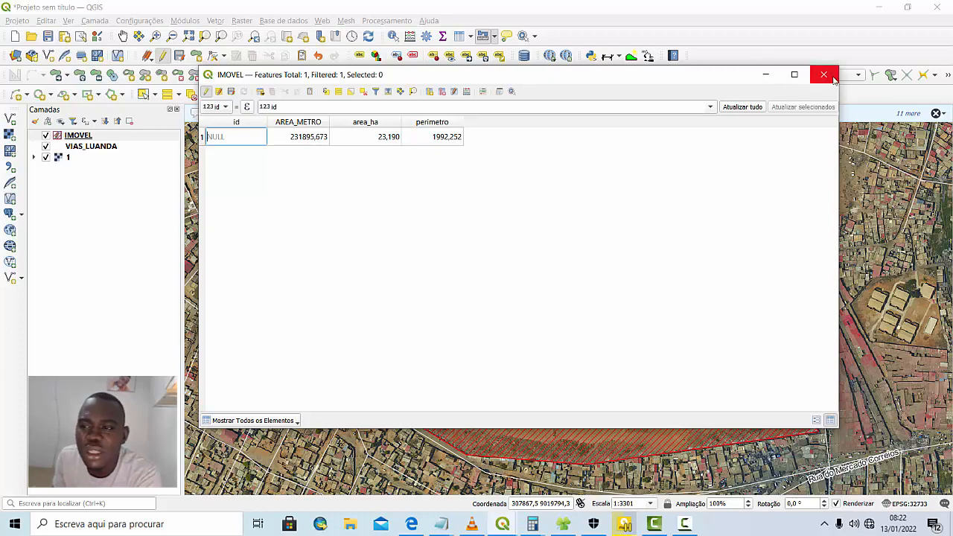
Stop editing the IMOVEL layer, saving its changes, and close the attribute table
{"action": "left_click", "coordinate": [207, 91]}
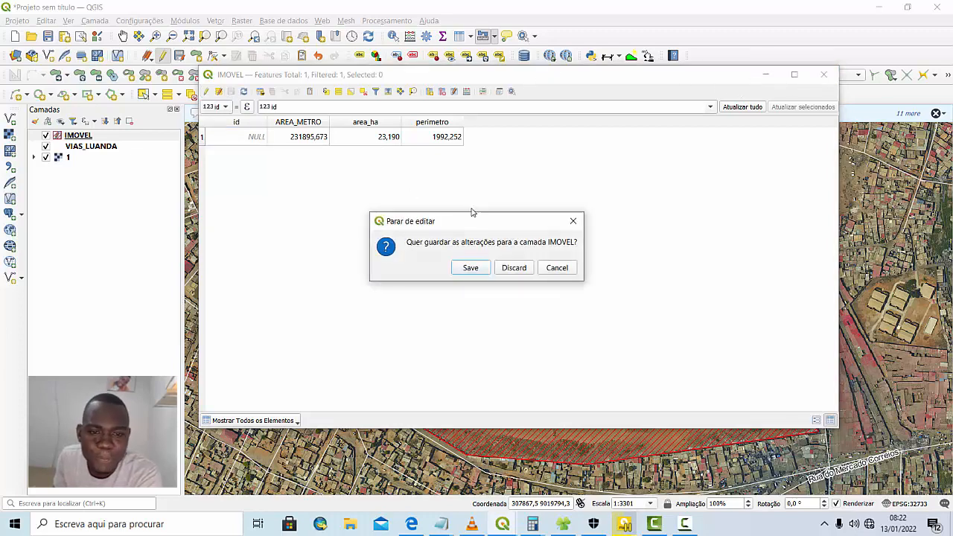
{"action": "left_click", "coordinate": [470, 270]}
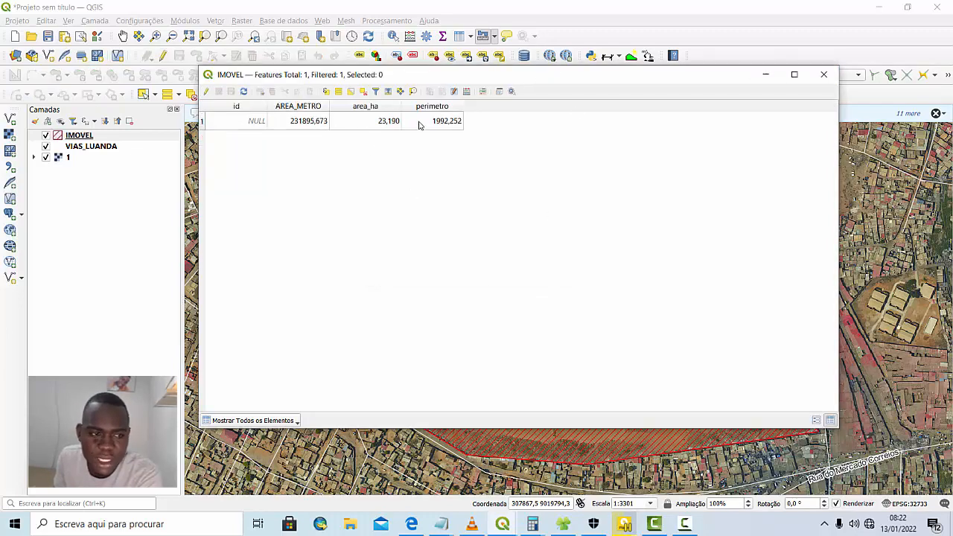
{"action": "left_click", "coordinate": [825, 75]}
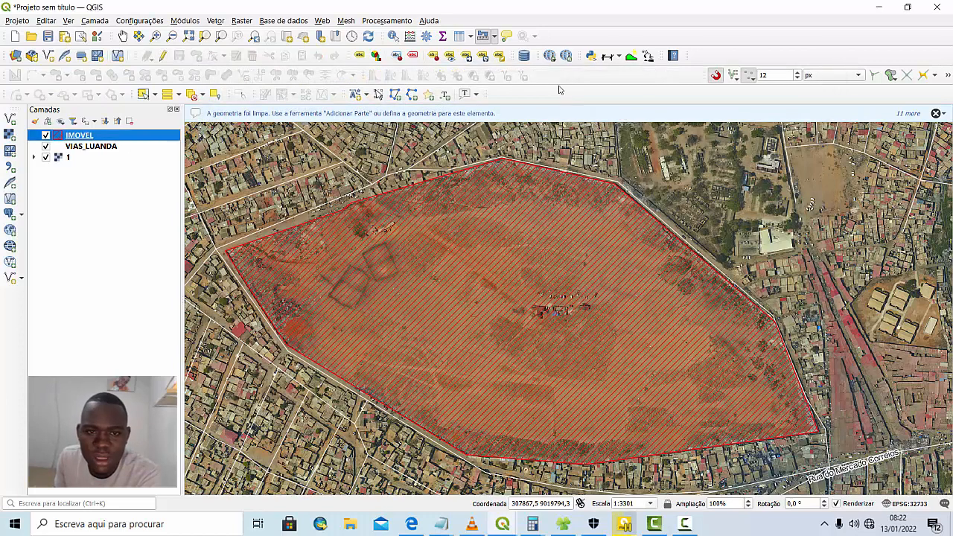
Enable simple labels (Etiquetas simples) on the IMOVEL layer using the area_ha field, with an outline buffer drawn around the text
{"action": "left_click", "coordinate": [361, 56]}
{"action": "left_click", "coordinate": [929, 140]}
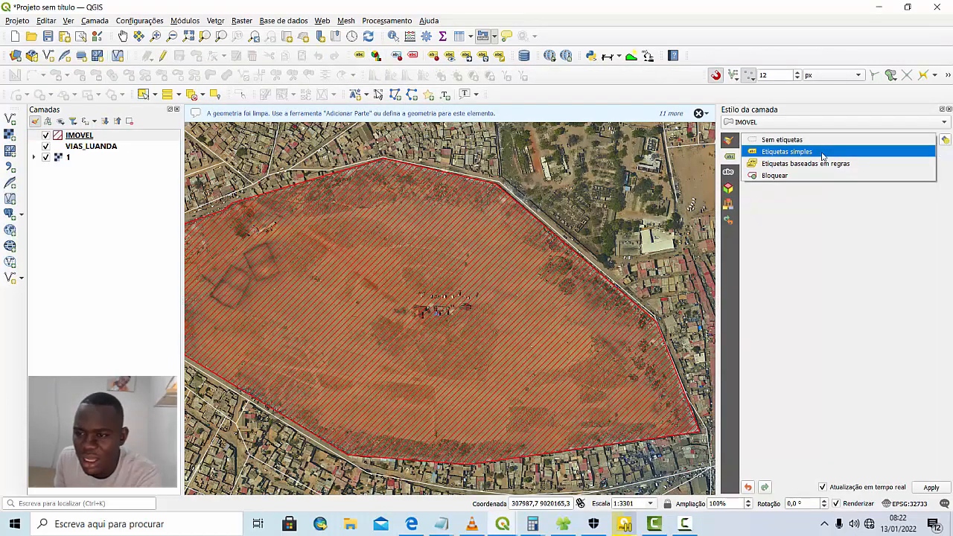
{"action": "left_click", "coordinate": [929, 150]}
{"action": "left_click", "coordinate": [927, 158]}
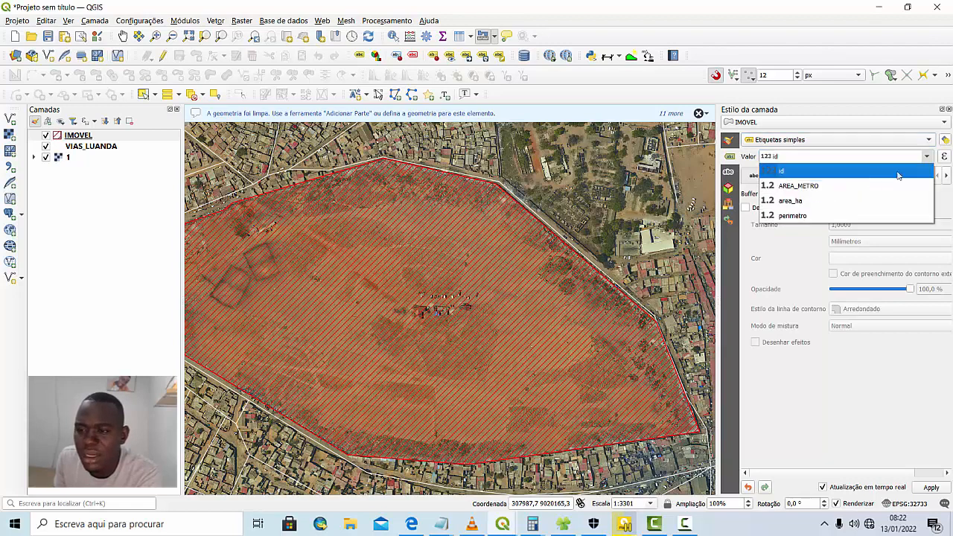
{"action": "left_click", "coordinate": [791, 202]}
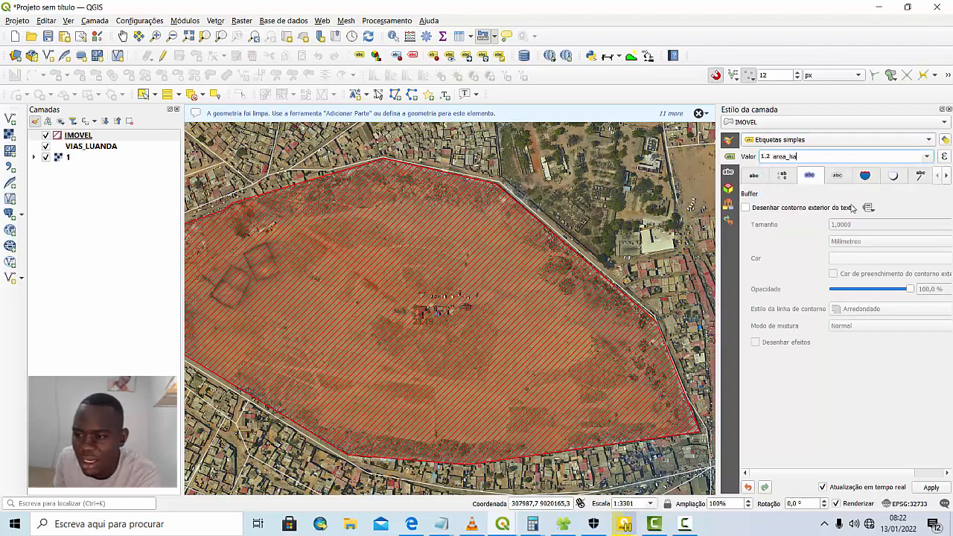
{"action": "left_click", "coordinate": [773, 208]}
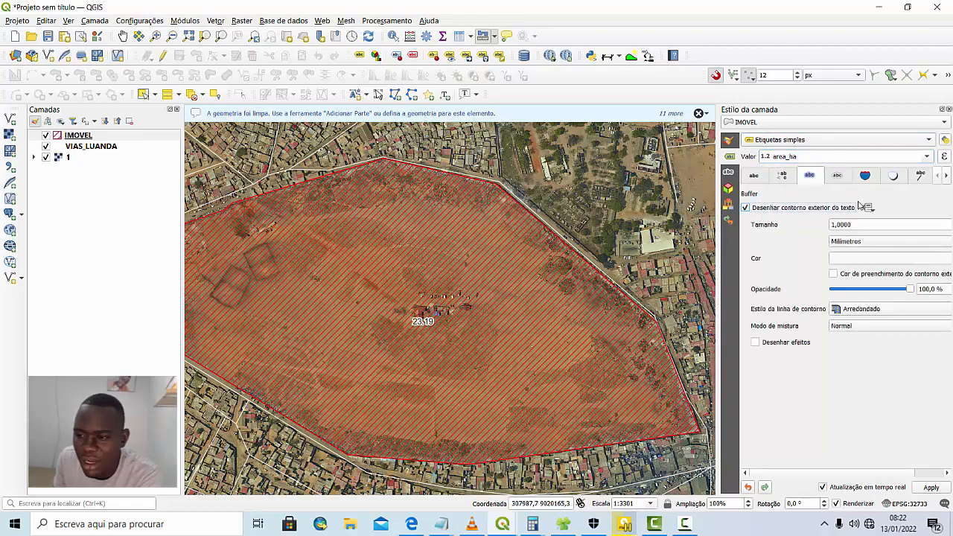
Set the label text size to 22 points and its colour to green
{"action": "left_click", "coordinate": [755, 176]}
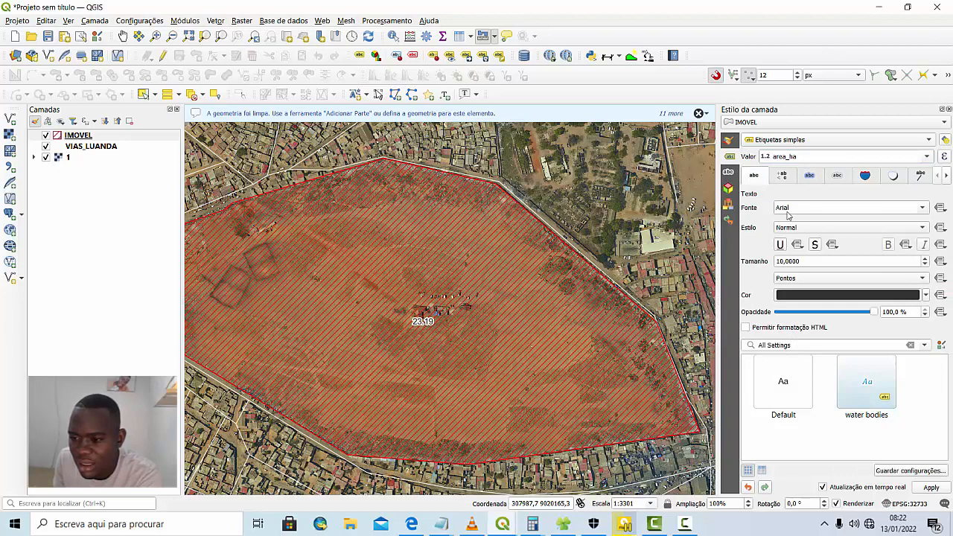
{"action": "left_click", "coordinate": [926, 259]}
{"action": "left_click", "coordinate": [927, 259]}
{"action": "left_click", "coordinate": [927, 258]}
{"action": "left_click", "coordinate": [926, 258]}
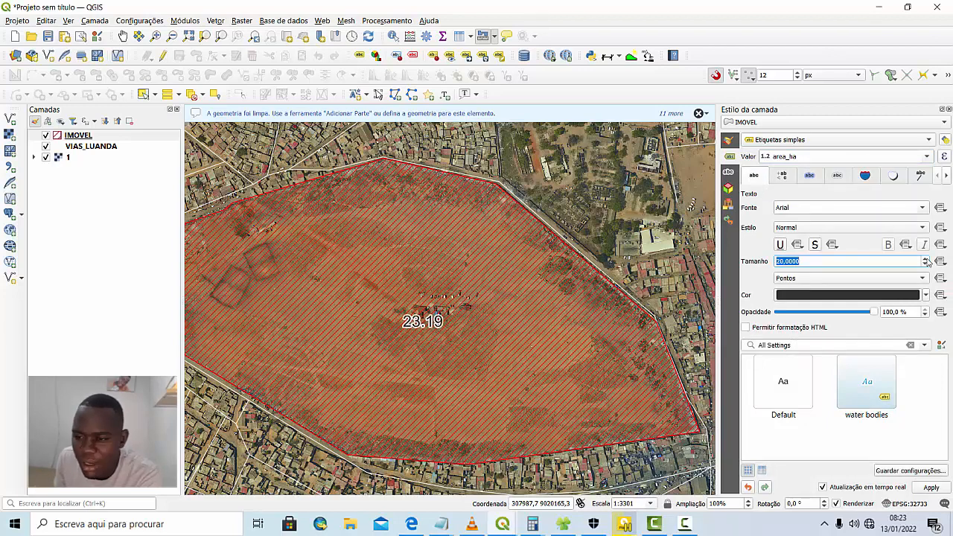
{"action": "left_click", "coordinate": [927, 295]}
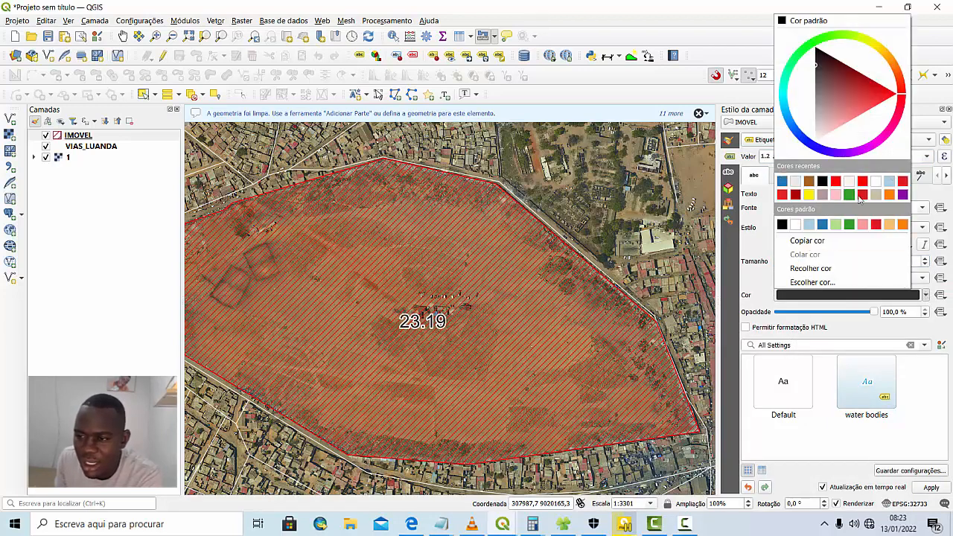
{"action": "left_click", "coordinate": [850, 195]}
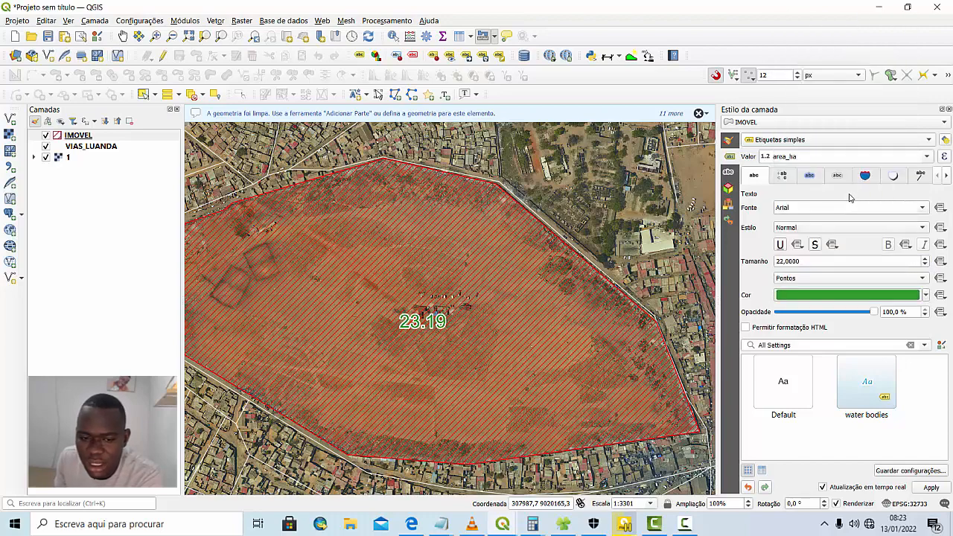
{"action": "scroll", "coordinate": [585, 261], "scroll_direction": "down", "scroll_amount": 1}
{"action": "scroll", "coordinate": [521, 286], "scroll_direction": "up", "scroll_amount": 2}
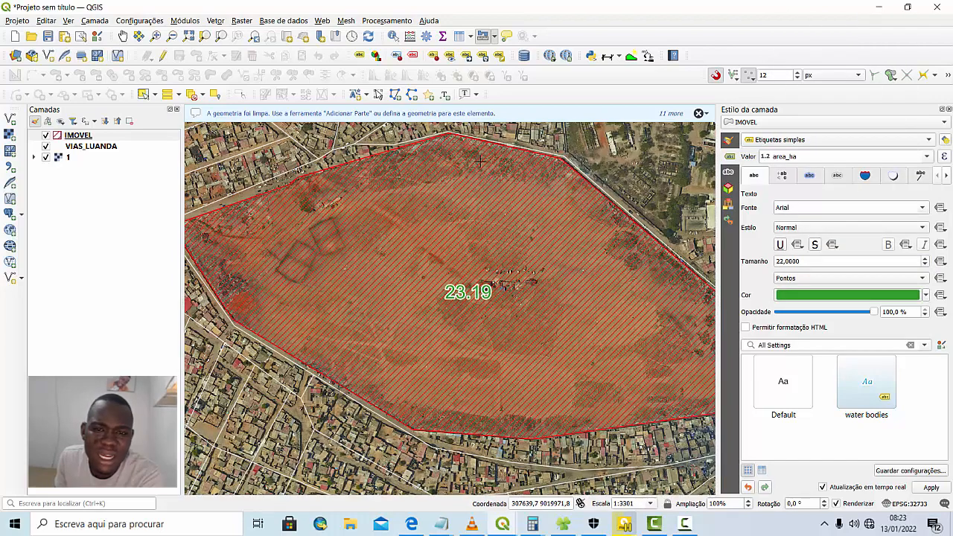
Measure a rough area inside the polygon with Medir Área in hectares, and close the measurement
{"action": "left_click", "coordinate": [495, 36]}
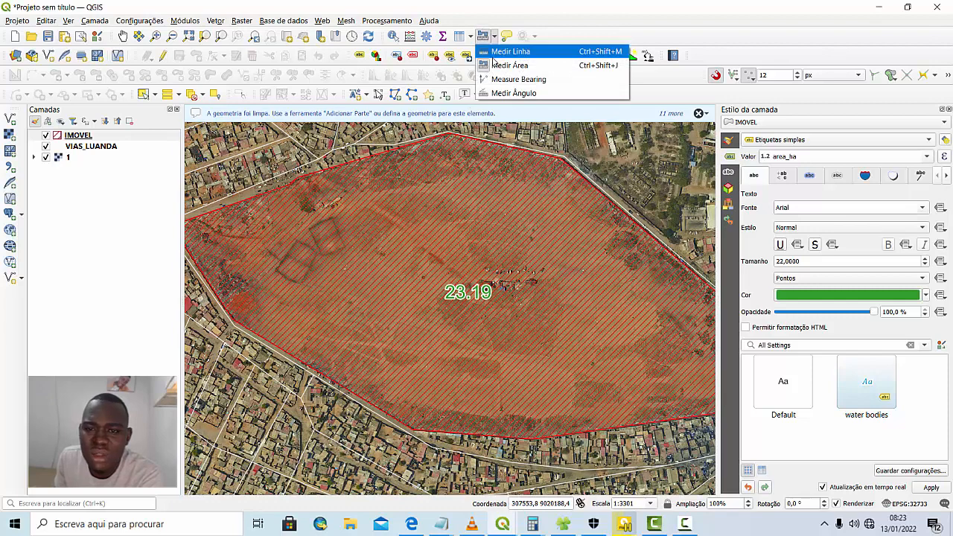
{"action": "left_click", "coordinate": [495, 64]}
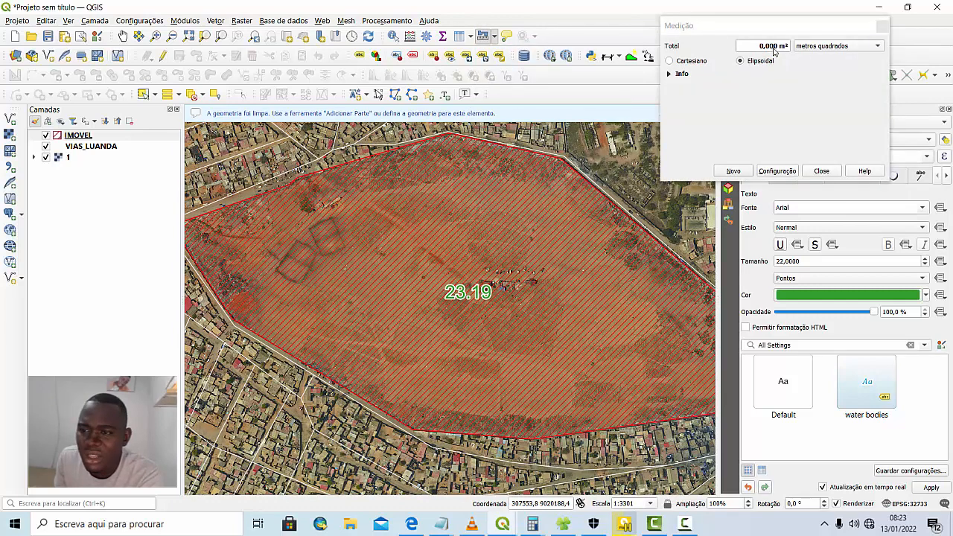
{"action": "left_click", "coordinate": [808, 46]}
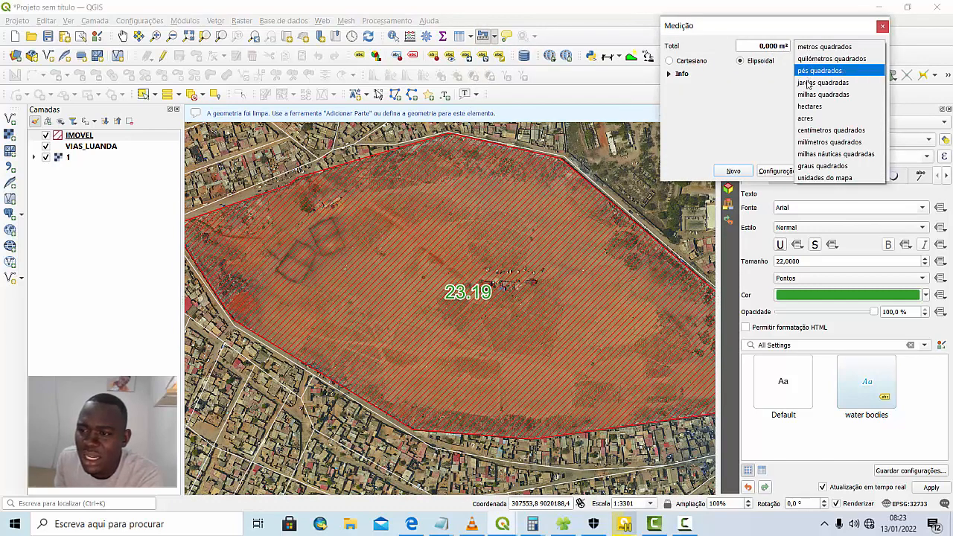
{"action": "left_click", "coordinate": [802, 59]}
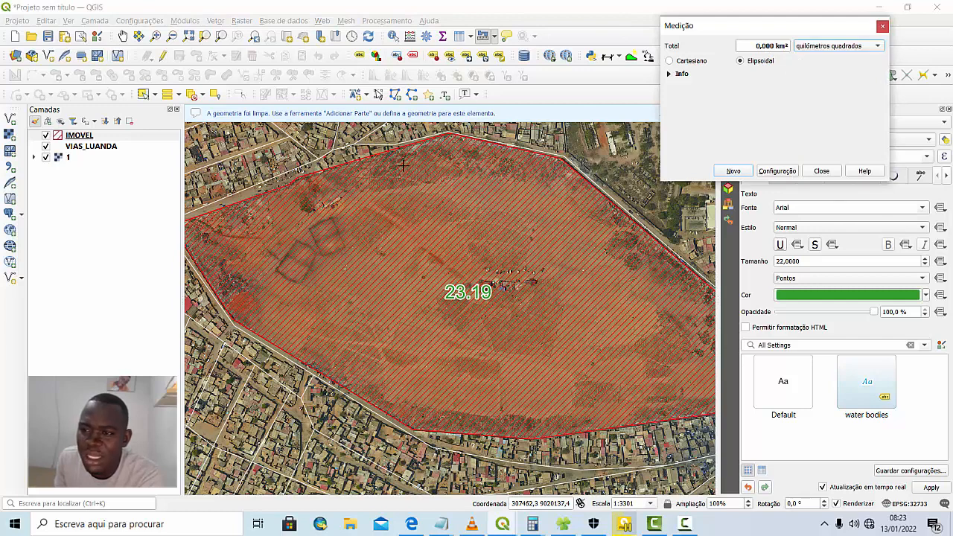
{"action": "left_click", "coordinate": [814, 46]}
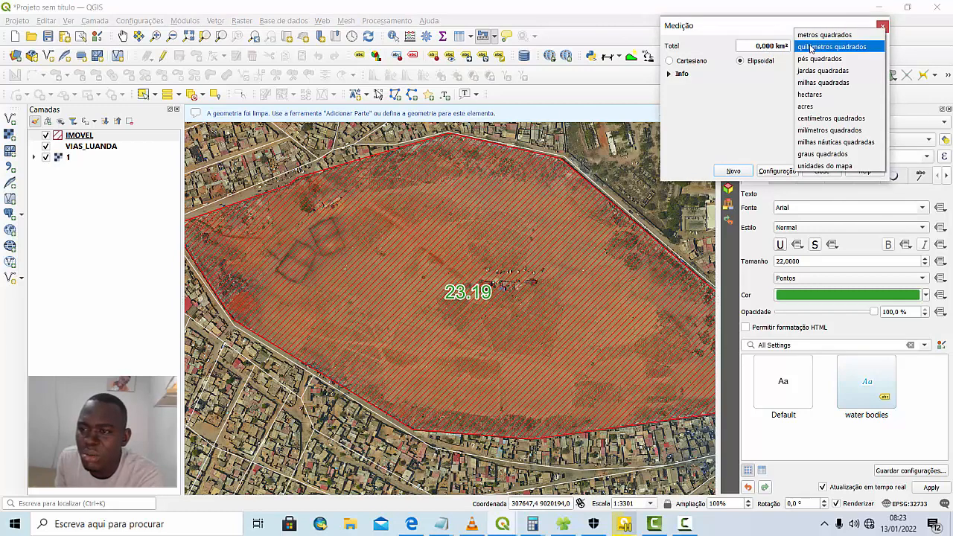
{"action": "left_click", "coordinate": [811, 95]}
{"action": "left_click", "coordinate": [363, 284]}
{"action": "left_click", "coordinate": [559, 325]}
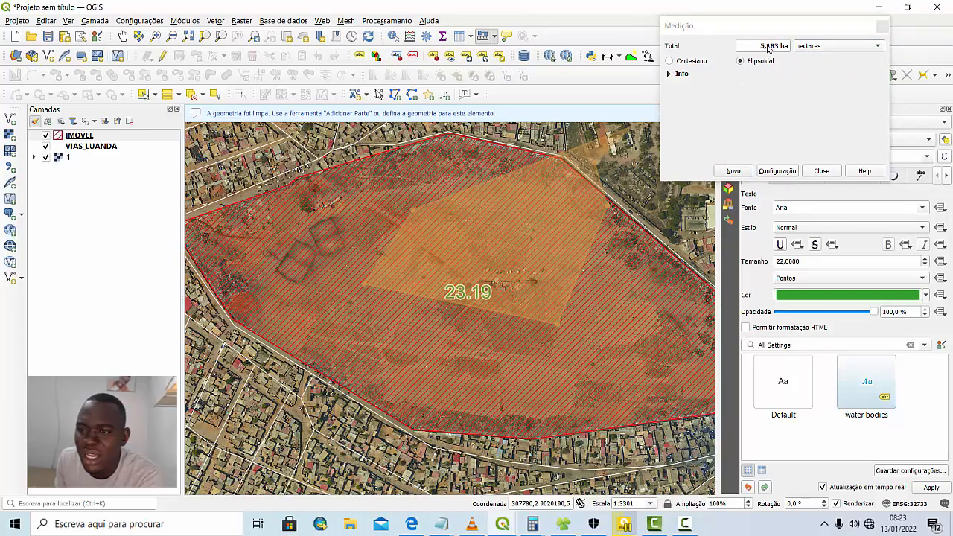
{"action": "left_click", "coordinate": [882, 26]}
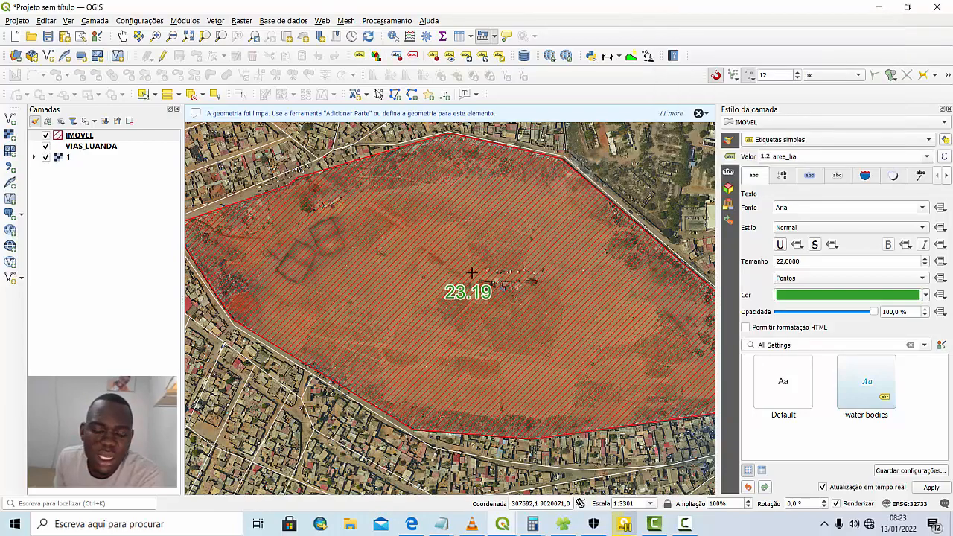
{"action": "scroll", "coordinate": [381, 329], "scroll_direction": "down", "scroll_amount": 1}
{"action": "scroll", "coordinate": [447, 365], "scroll_direction": "up", "scroll_amount": 1}
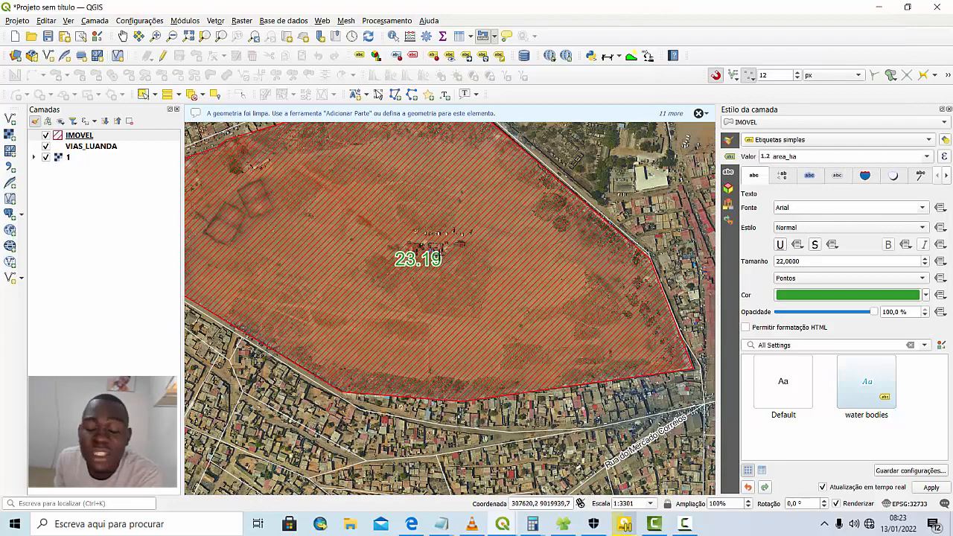
{"action": "left_click_drag", "start_coordinate": [374, 283], "coordinate": [423, 310]}
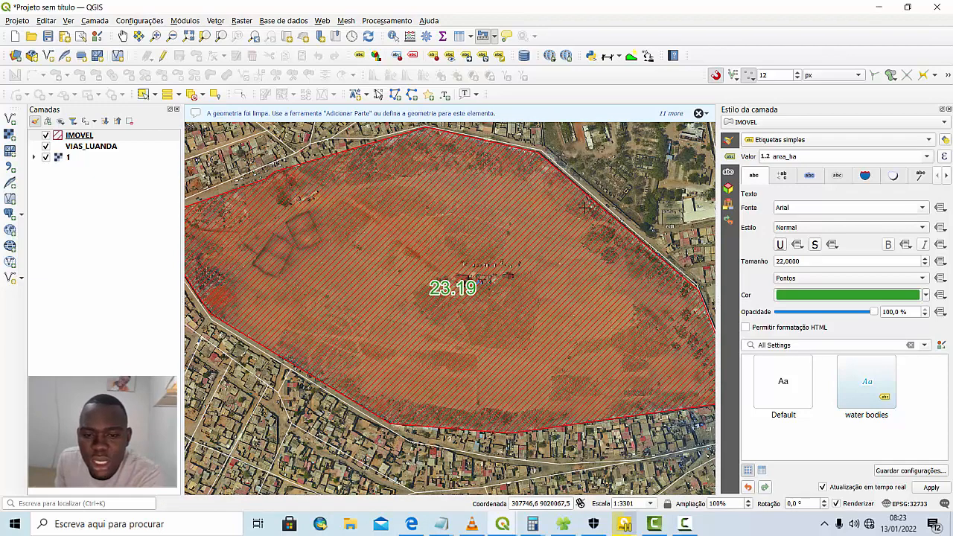
{"action": "left_click", "coordinate": [685, 524]}
{"action": "left_click", "coordinate": [903, 480]}
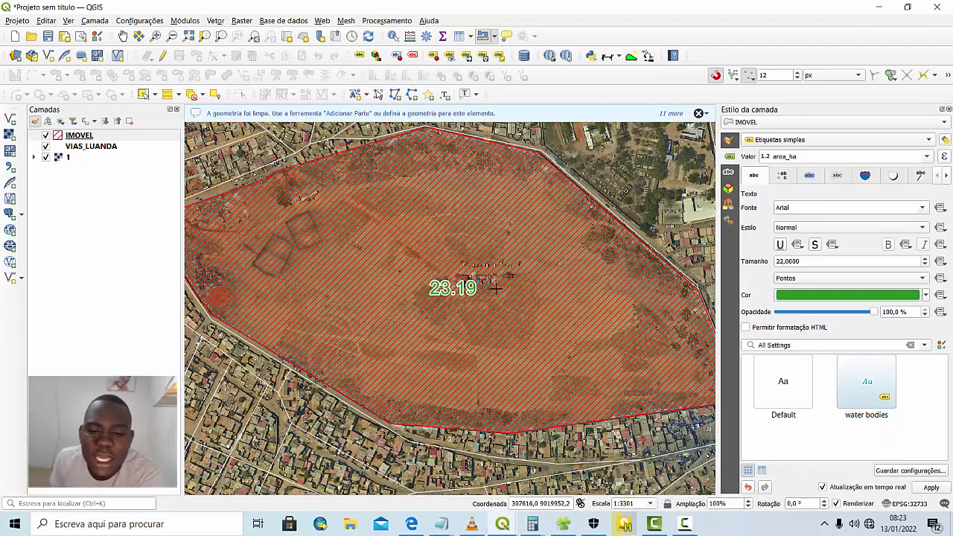
Close the layer styling settings and open the IMOVEL layer's attribute table
{"action": "left_click", "coordinate": [942, 110]}
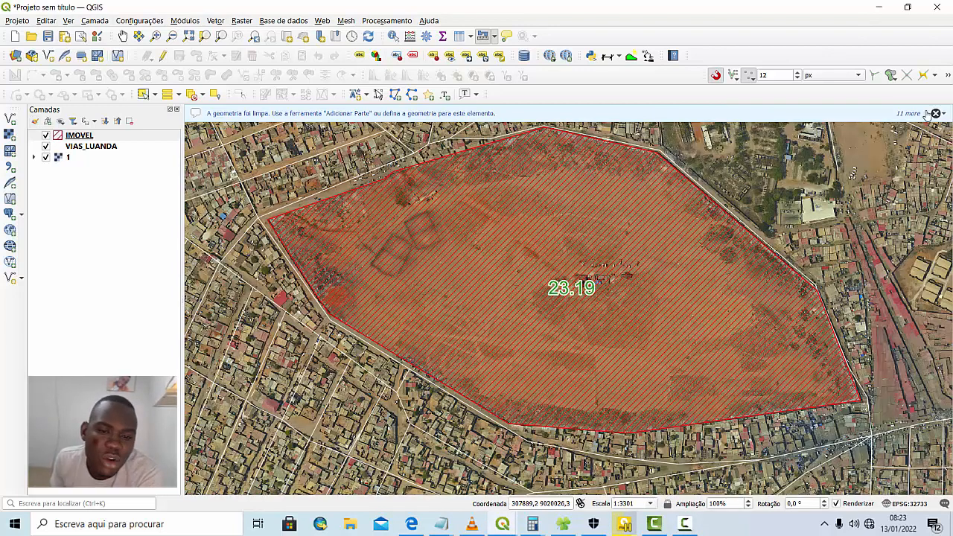
{"action": "left_click", "coordinate": [81, 140]}
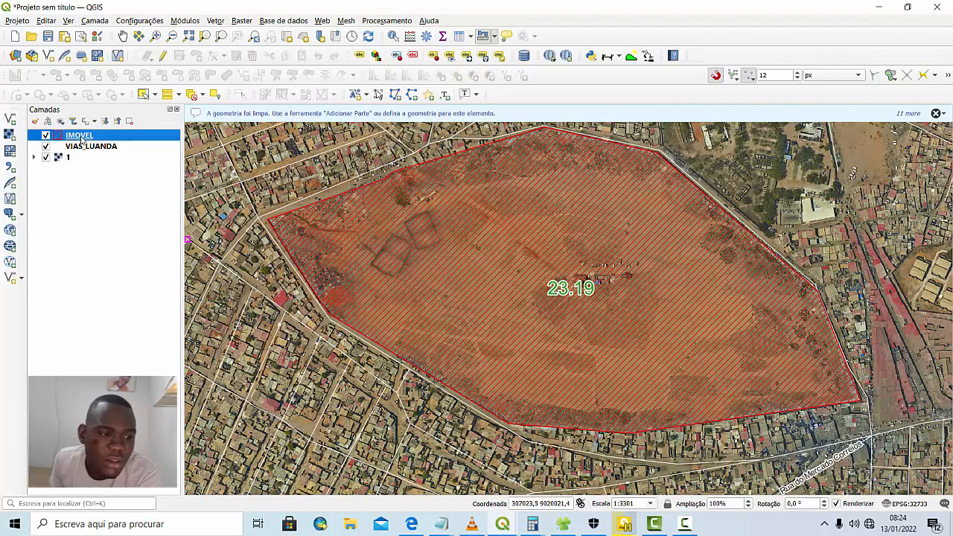
{"action": "right_click", "coordinate": [82, 140]}
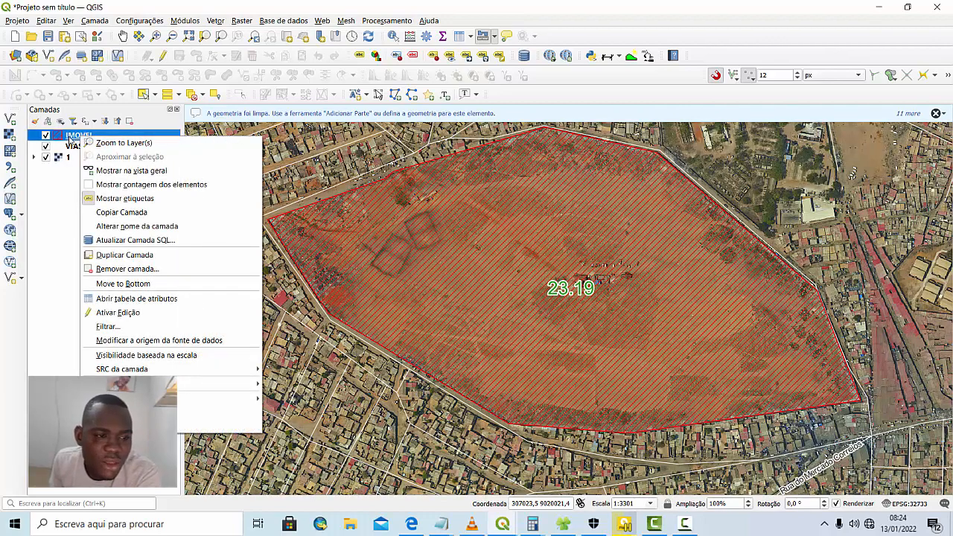
{"action": "left_click", "coordinate": [127, 298]}
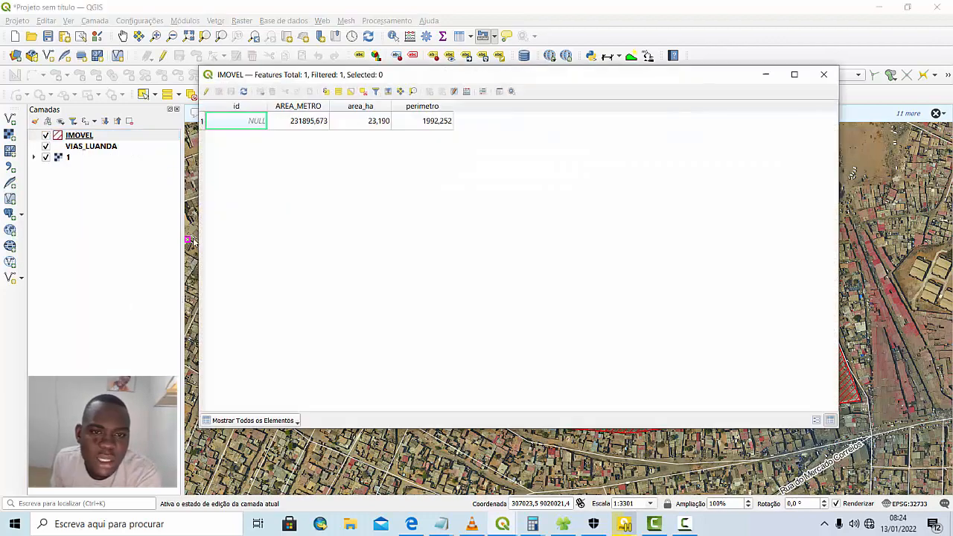
{"action": "left_click_drag", "start_coordinate": [448, 74], "coordinate": [419, 98]}
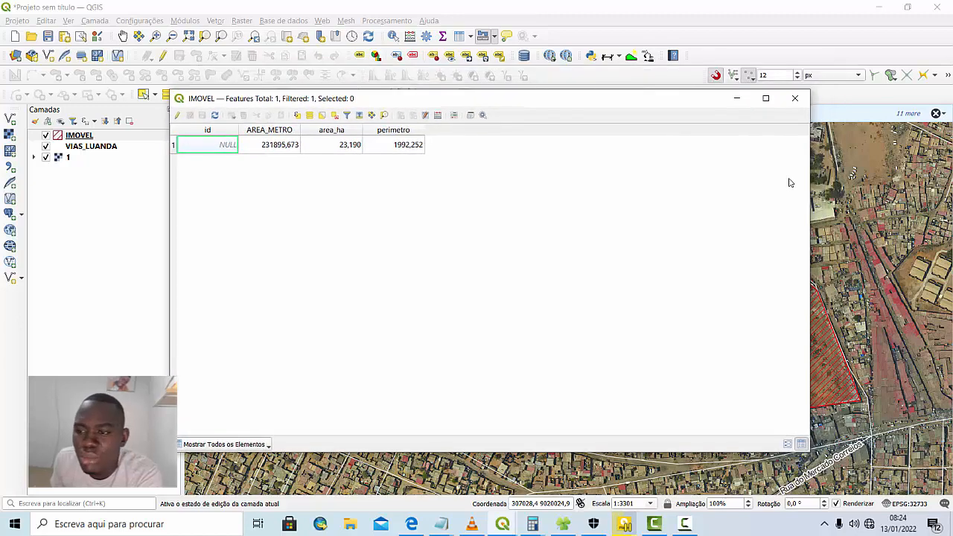
Enable editing on the IMOVEL layer and define a new calculated field named area_hecta of type Texto (cadeia de caracteres)
{"action": "left_click", "coordinate": [179, 117]}
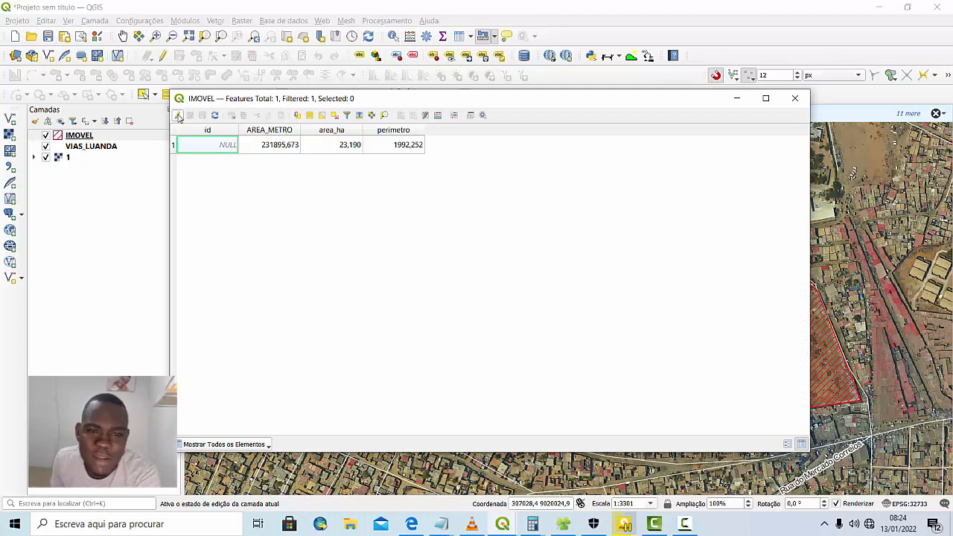
{"action": "left_click", "coordinate": [439, 114]}
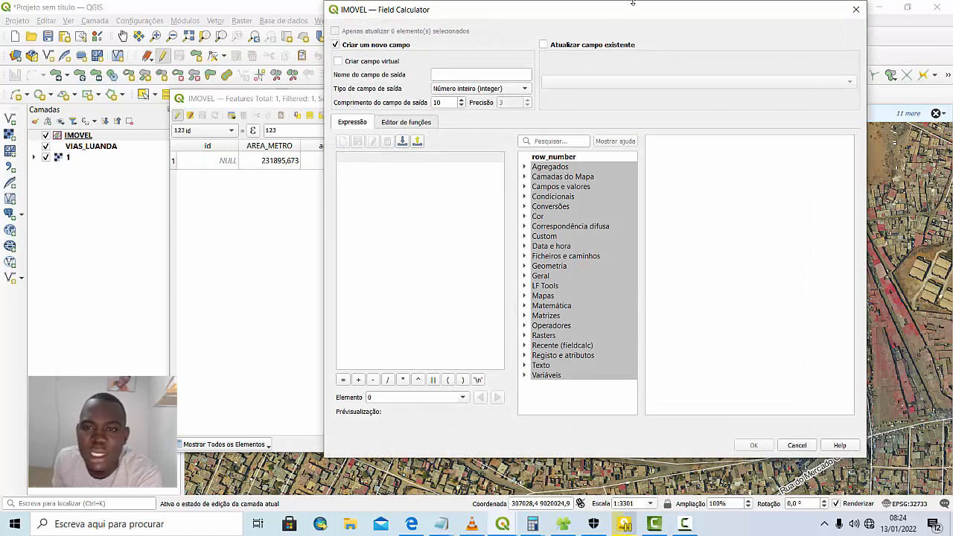
{"action": "left_click_drag", "start_coordinate": [623, 15], "coordinate": [592, 72]}
{"action": "left_click", "coordinate": [484, 134]}
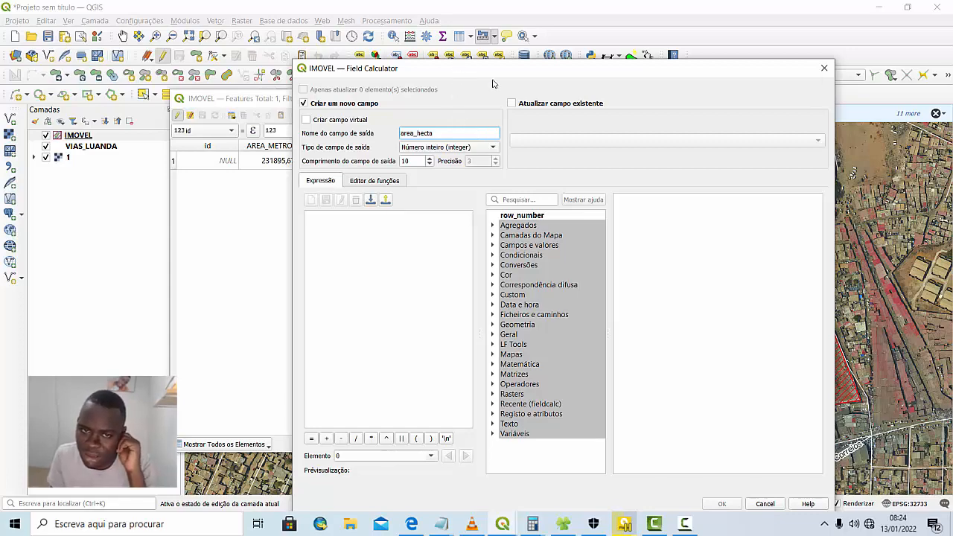
{"action": "left_click_drag", "start_coordinate": [459, 73], "coordinate": [550, 78]}
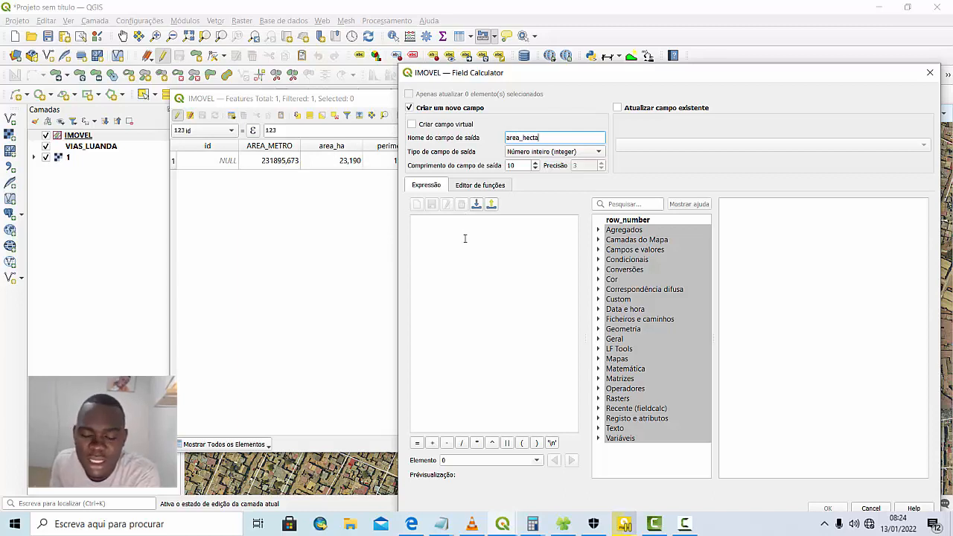
{"action": "left_click_drag", "start_coordinate": [590, 75], "coordinate": [559, 40]}
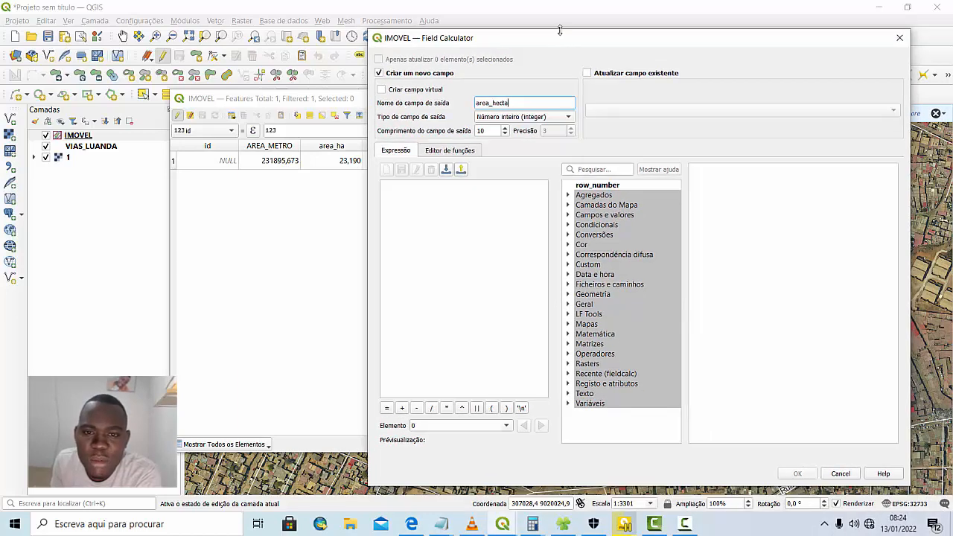
{"action": "left_click", "coordinate": [525, 120]}
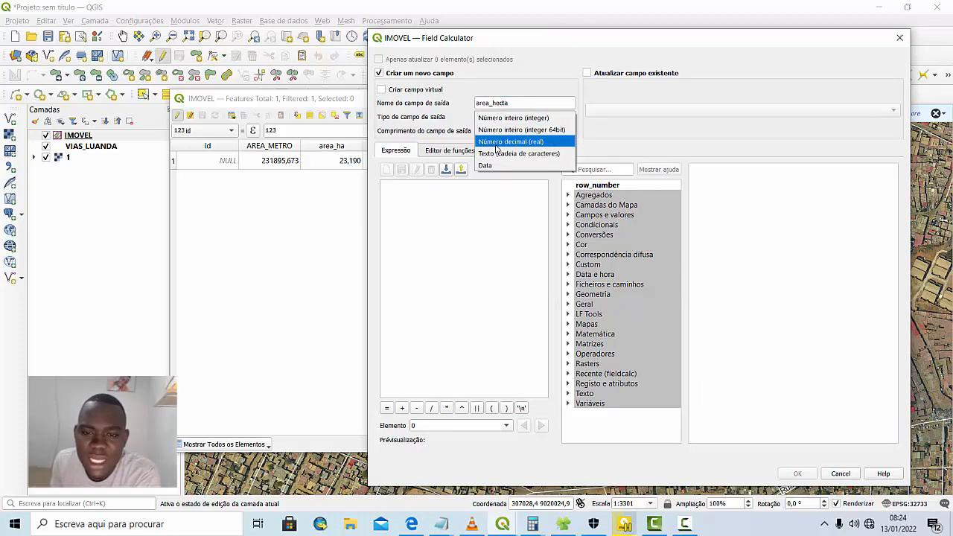
{"action": "left_click", "coordinate": [512, 154]}
Begin the area_hecta expression with the area_ha field, concatenated with a quoted string of blank spaces
{"action": "left_click", "coordinate": [446, 199]}
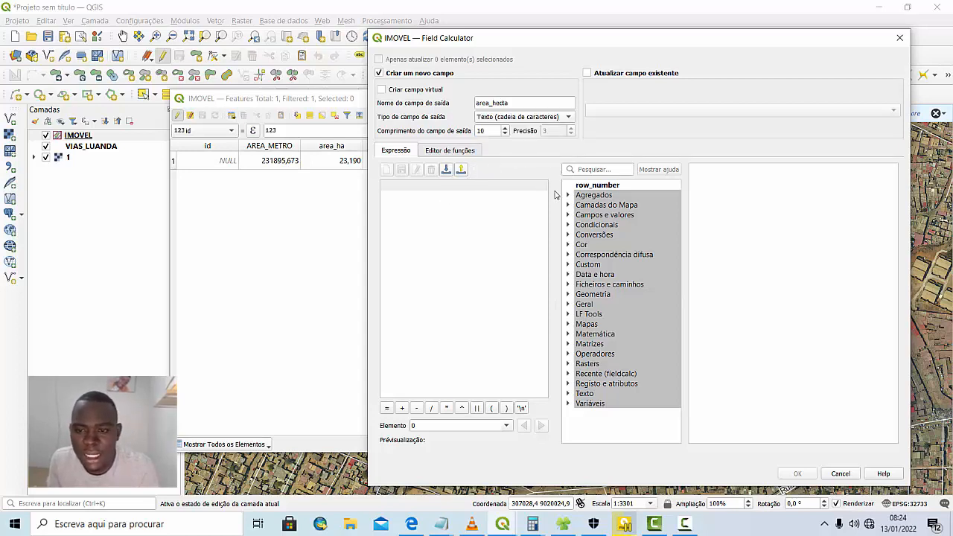
{"action": "left_click", "coordinate": [567, 216]}
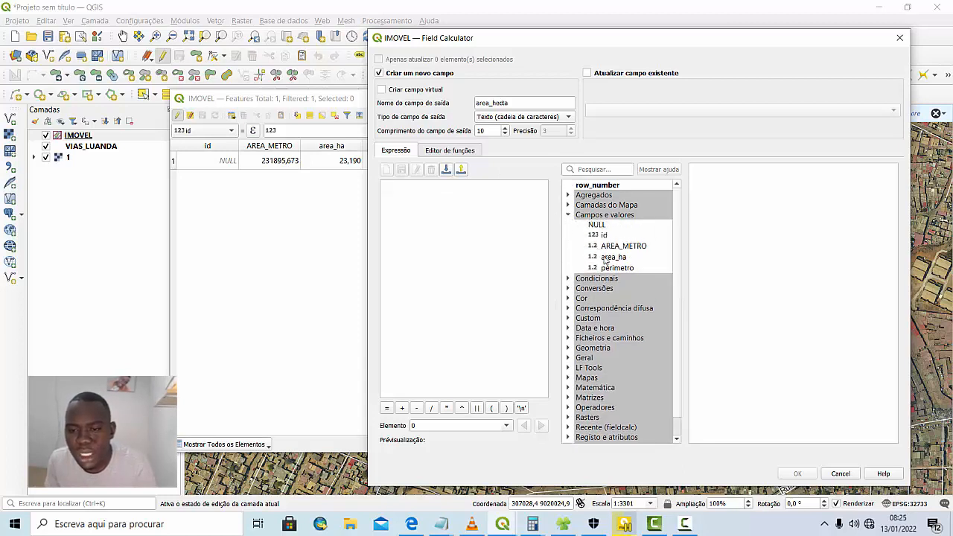
{"action": "left_click", "coordinate": [606, 259]}
{"action": "double_click", "coordinate": [606, 258]}
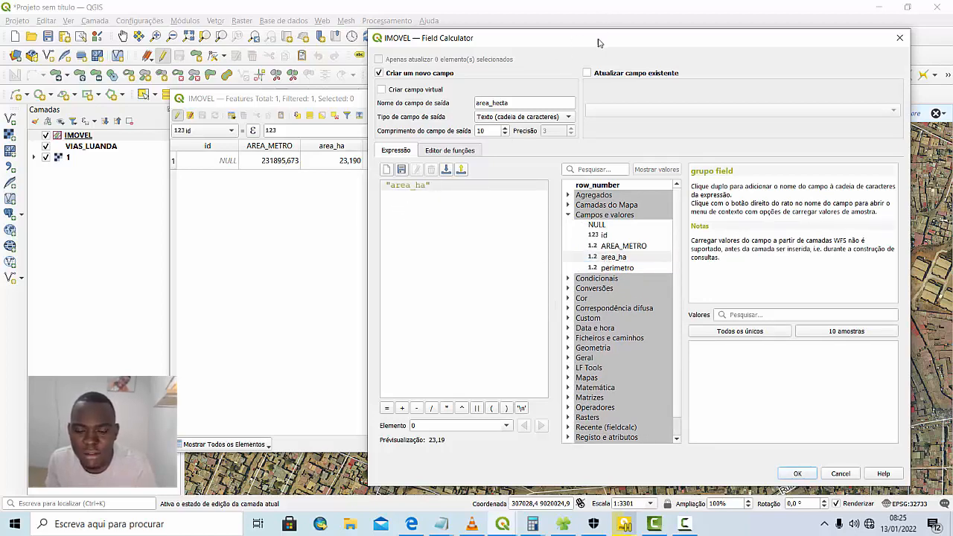
{"action": "left_click_drag", "start_coordinate": [600, 38], "coordinate": [596, 25]}
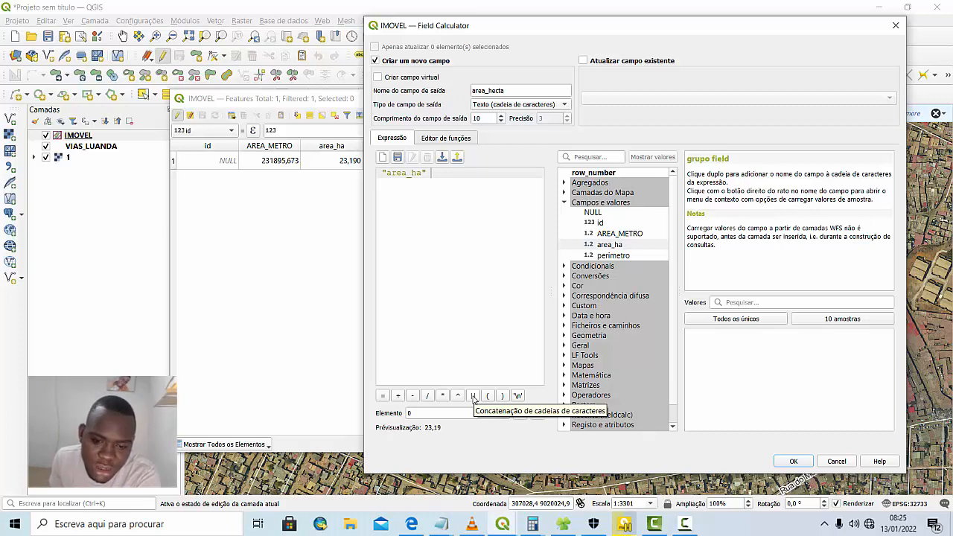
{"action": "left_click", "coordinate": [473, 397]}
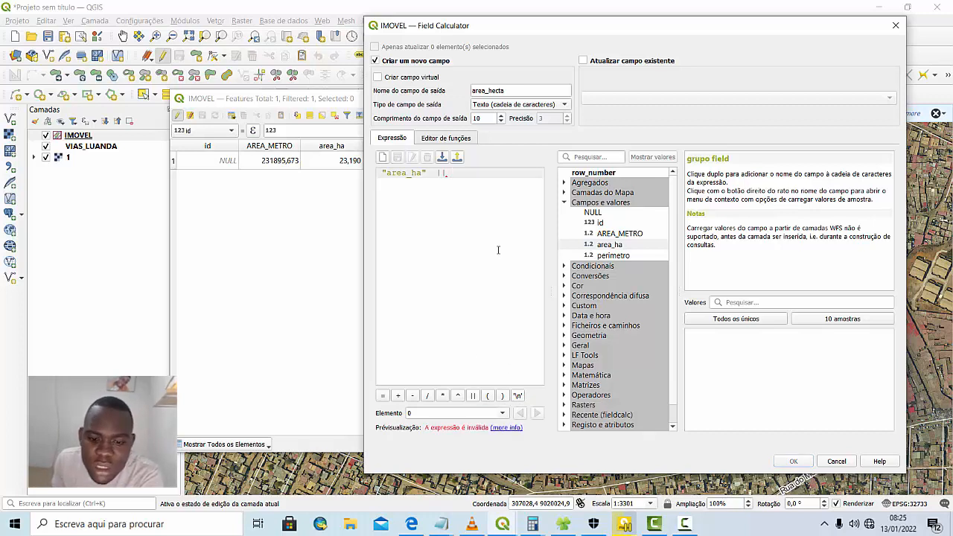
{"action": "left_click", "coordinate": [518, 397]}
{"action": "key", "text": "BackSpace"}
{"action": "key", "text": "BackSpace"}
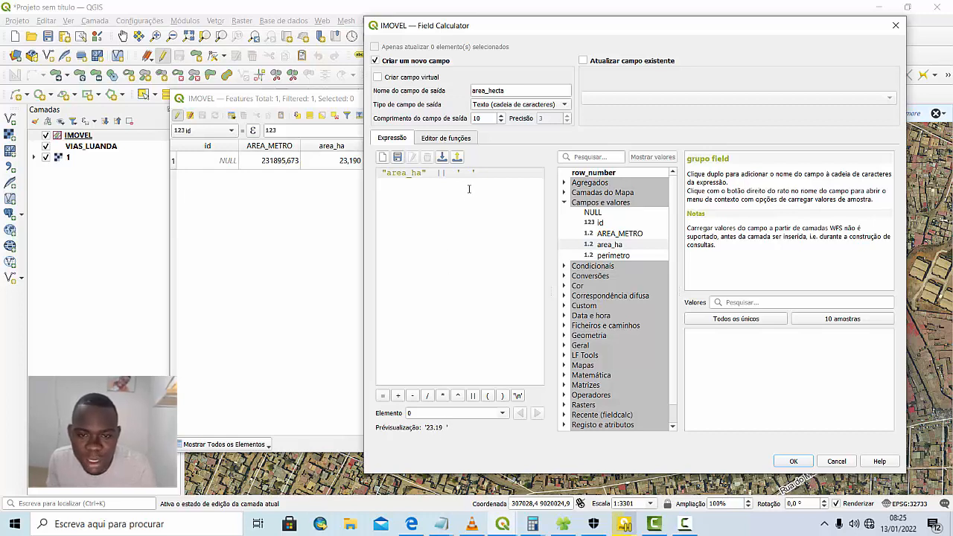
Concatenate the quoted unit text 'ha' to the end of the area_hecta expression
{"action": "left_click", "coordinate": [475, 396]}
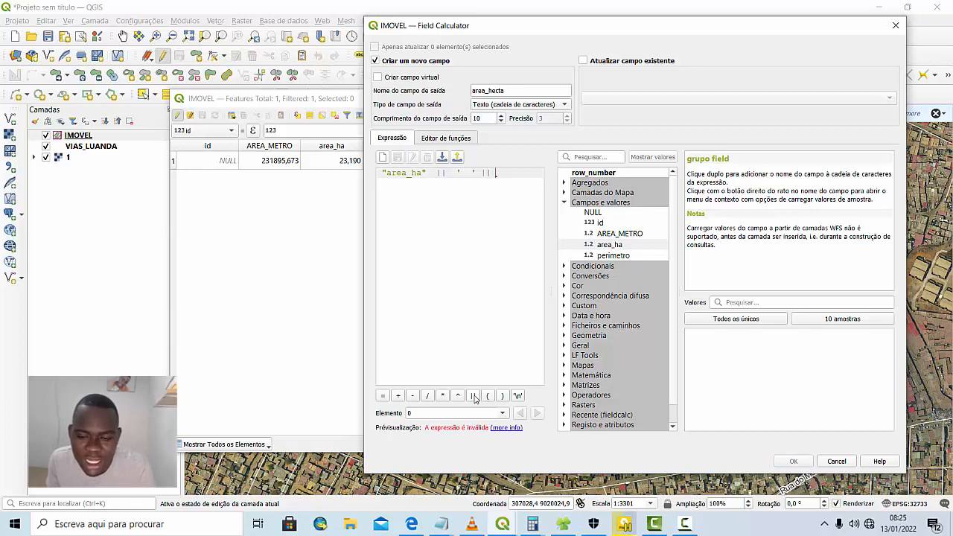
{"action": "left_click", "coordinate": [518, 397]}
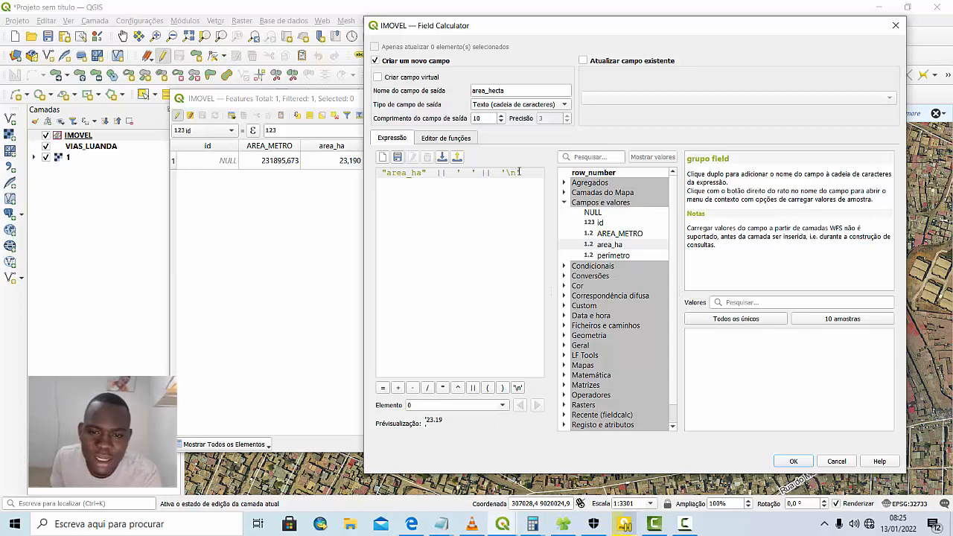
{"action": "key", "text": "BackSpace"}
{"action": "key", "text": "BackSpace"}
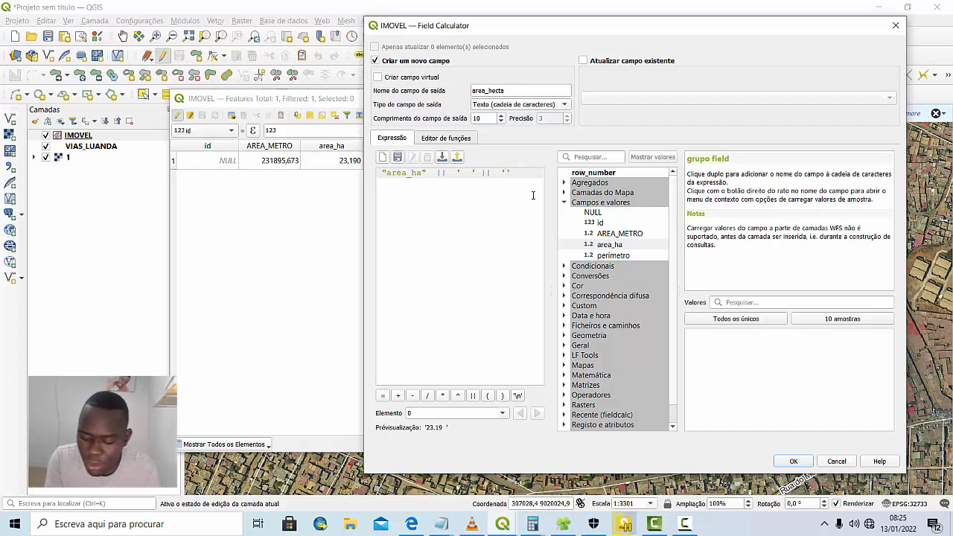
{"action": "type", "text": "ha"}
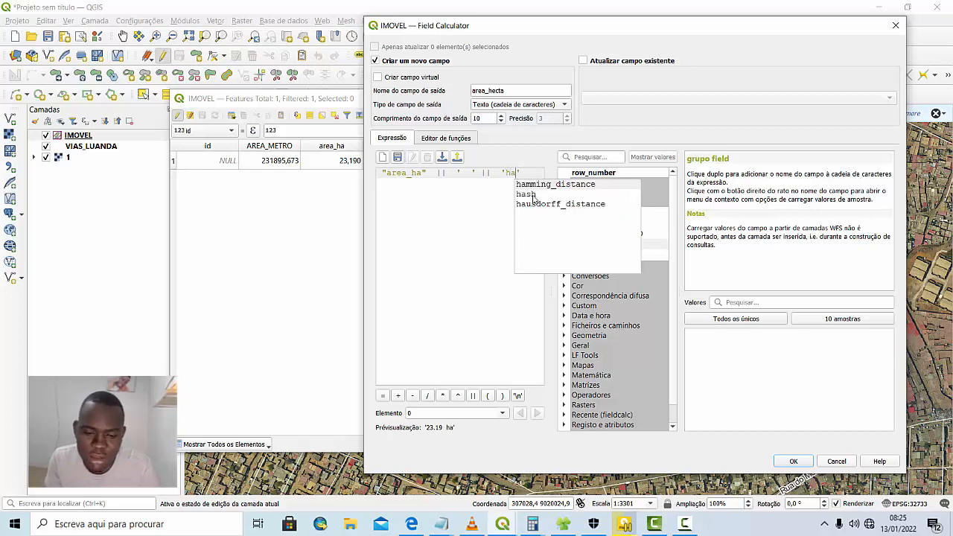
{"action": "left_click", "coordinate": [418, 188]}
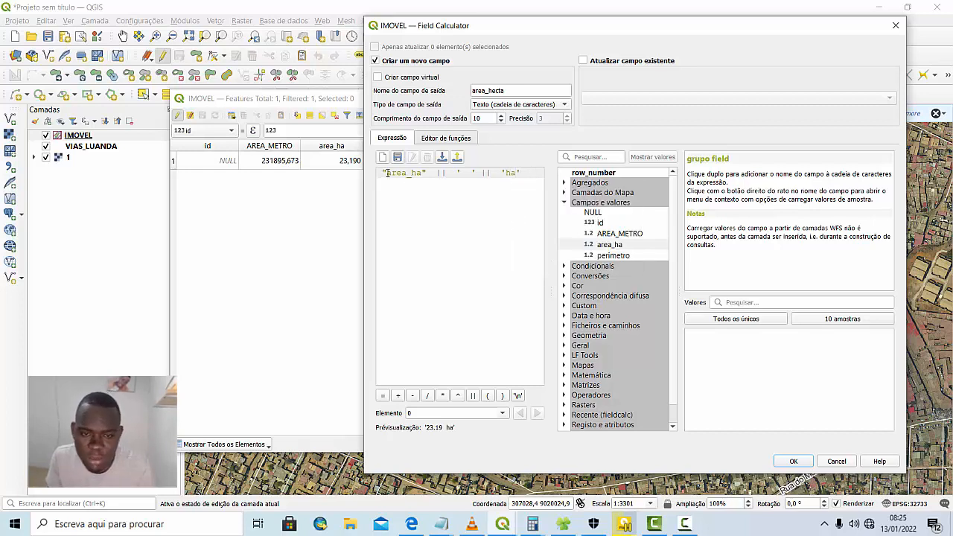
Try the expression without the blank-space string between area_ha and 'ha', and put that string back
{"action": "left_click", "coordinate": [471, 172]}
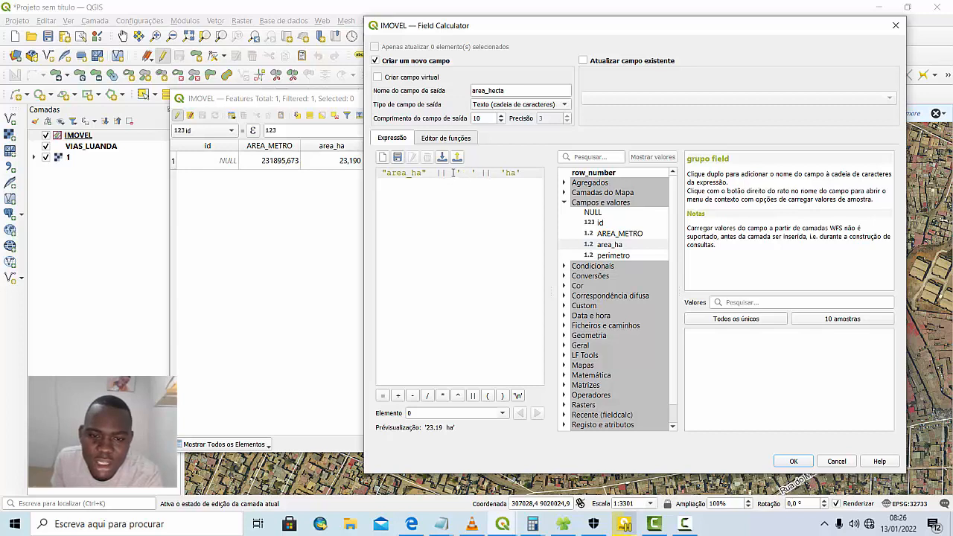
{"action": "left_click", "coordinate": [476, 173]}
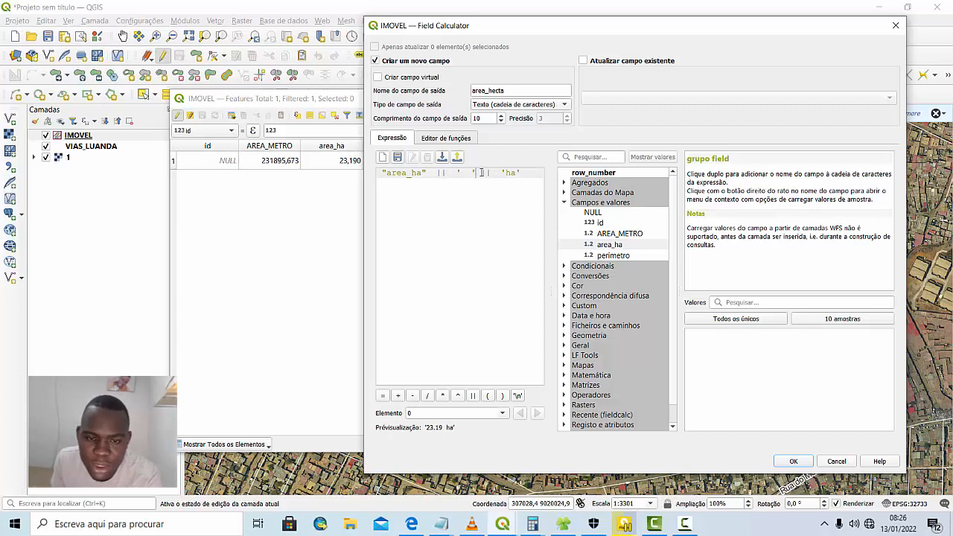
{"action": "key", "text": "BackSpace"}
{"action": "key", "text": "BackSpace"}
{"action": "key", "text": "BackSpace"}
{"action": "key", "text": "BackSpace"}
{"action": "key", "text": "BackSpace"}
{"action": "key", "text": "BackSpace"}
{"action": "key", "text": "BackSpace"}
{"action": "key", "text": "BackSpace"}
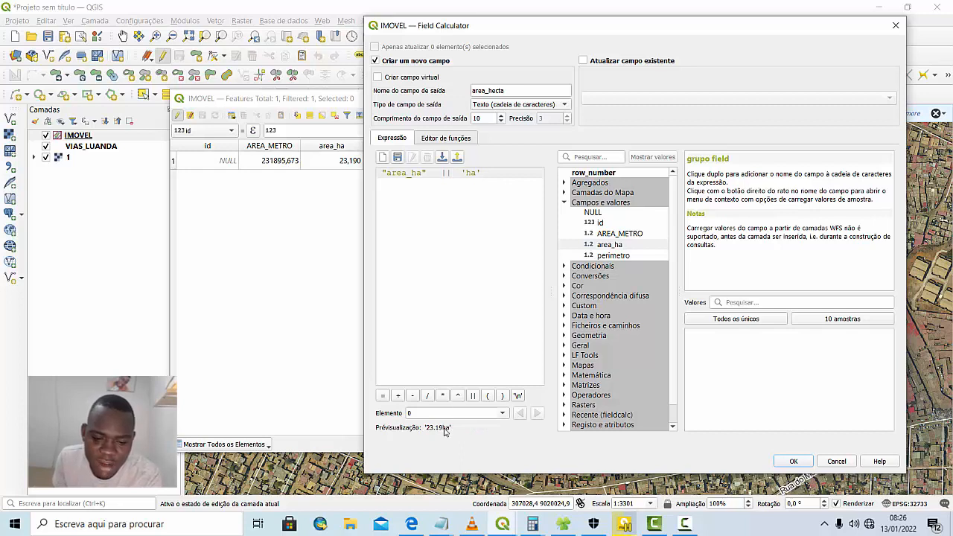
{"action": "type", "text": "|| ' '"}
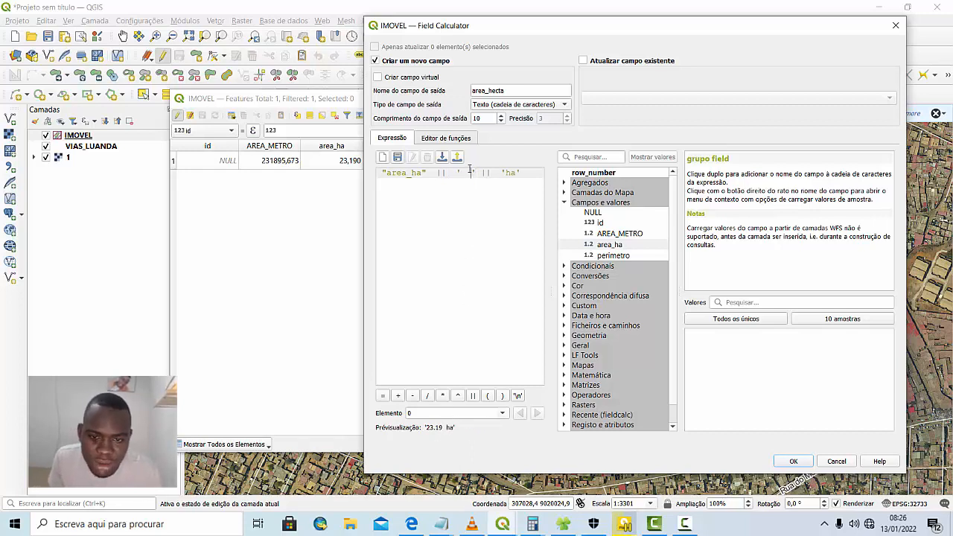
Reduce the separator string to a single space and create the calculated area_hecta field
{"action": "key", "text": "BackSpace"}
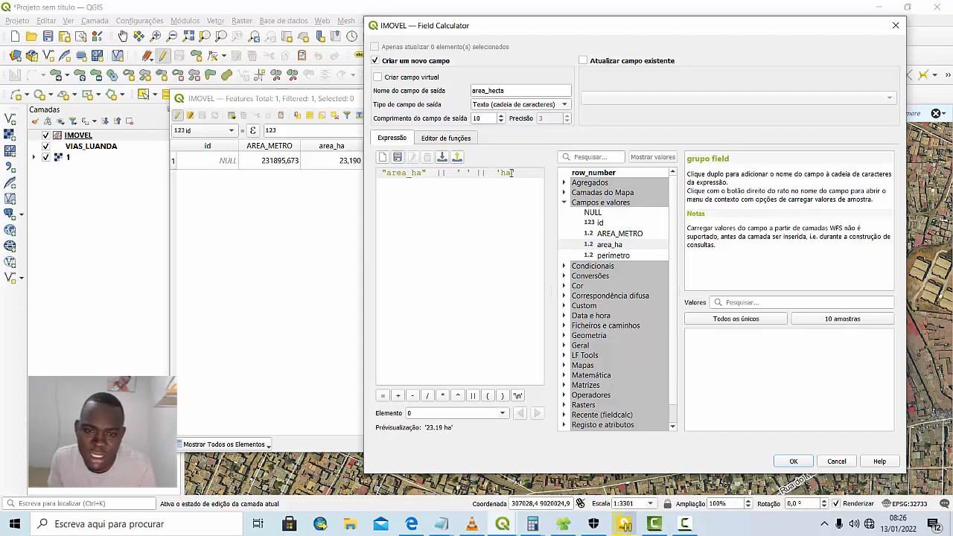
{"action": "left_click", "coordinate": [791, 462]}
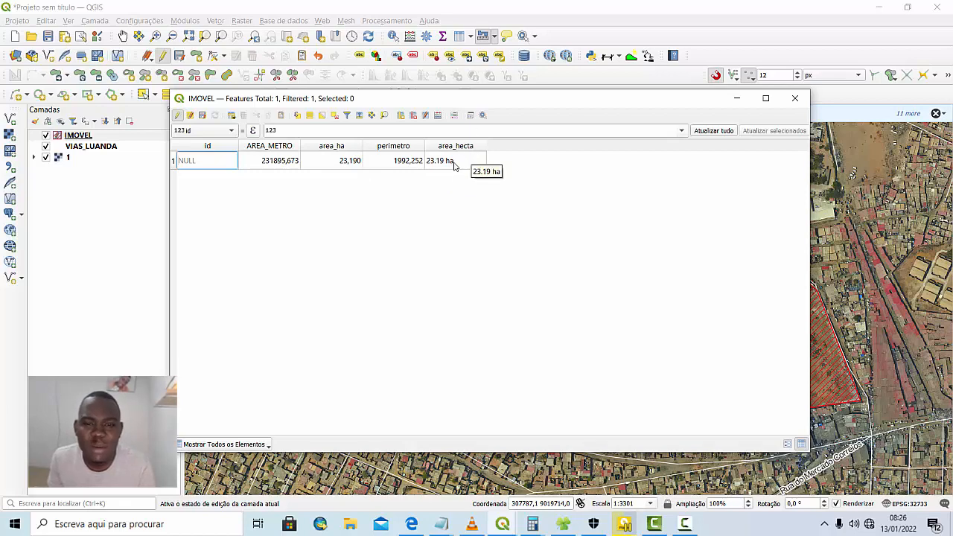
Define another new calculated field named perim of type Texto (cadeia de caracteres)
{"action": "left_click", "coordinate": [437, 115]}
{"action": "left_click_drag", "start_coordinate": [564, 29], "coordinate": [517, 32]}
{"action": "left_click", "coordinate": [492, 92]}
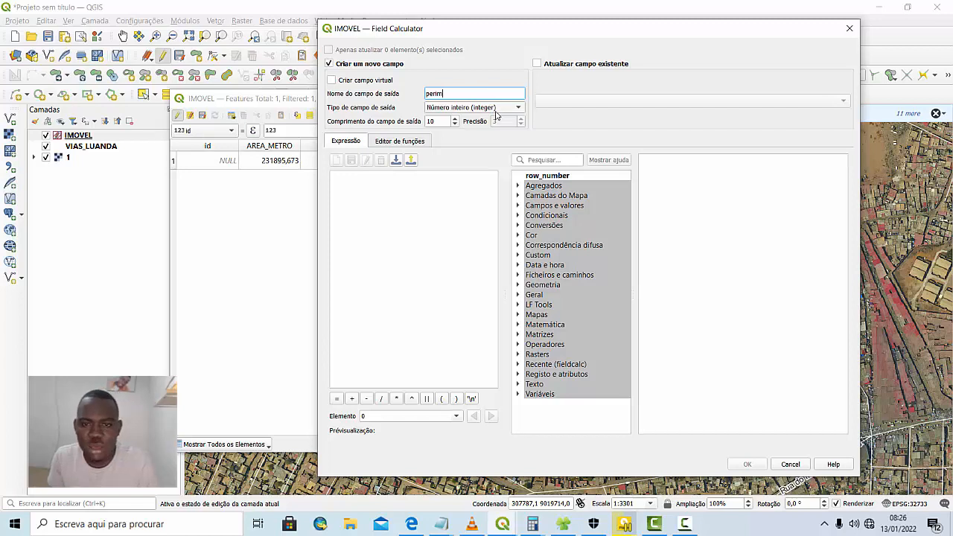
{"action": "left_click", "coordinate": [496, 109]}
{"action": "left_click", "coordinate": [497, 142]}
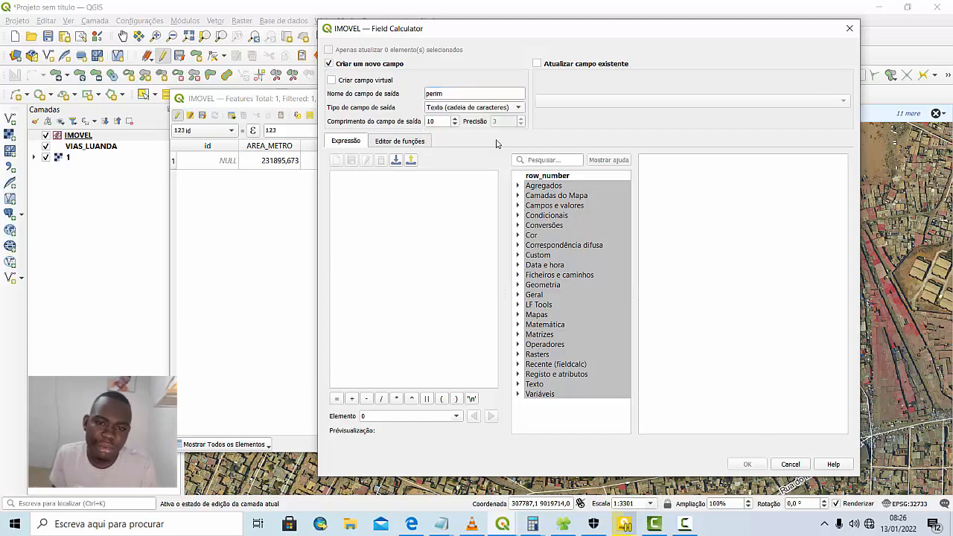
Begin the perim expression with the perimetro field, concatenated with a quoted single space
{"action": "left_click", "coordinate": [447, 186]}
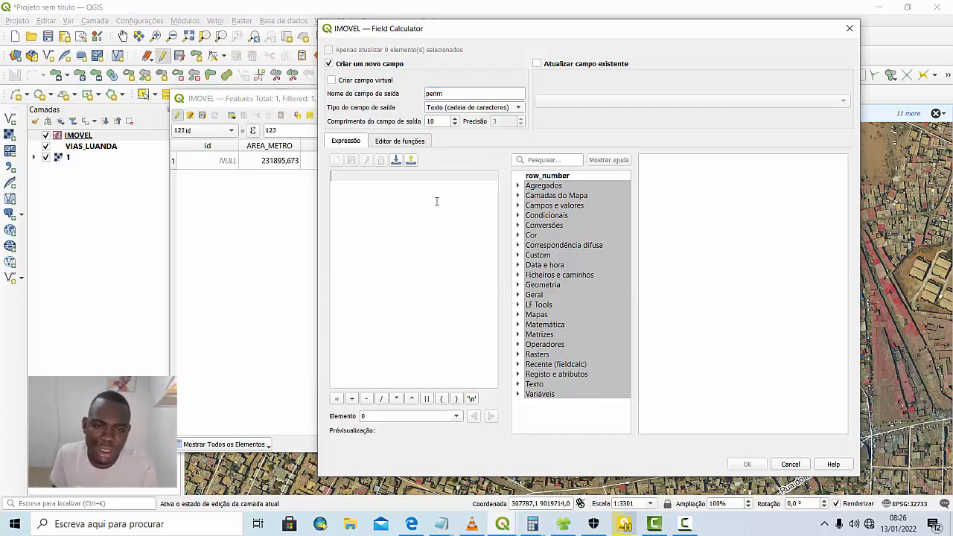
{"action": "left_click", "coordinate": [518, 206]}
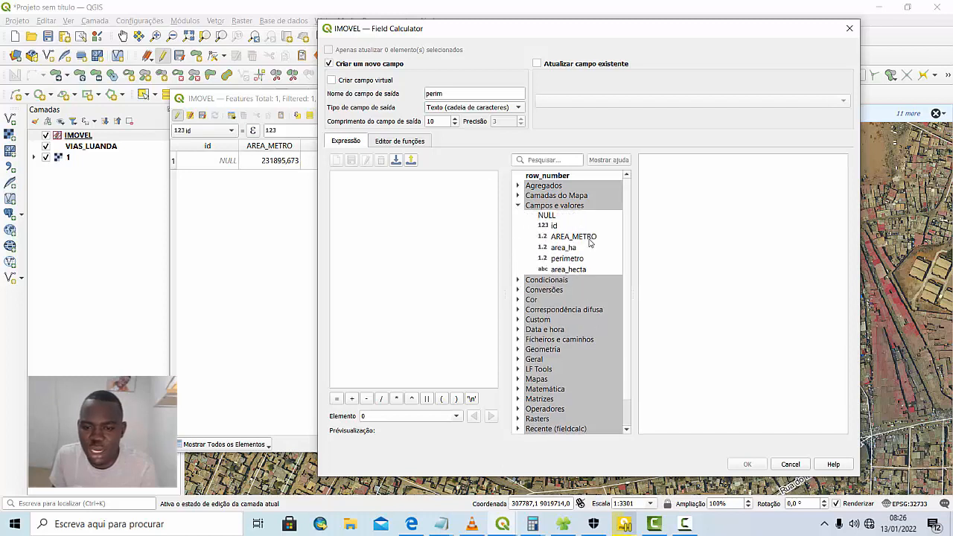
{"action": "double_click", "coordinate": [577, 258]}
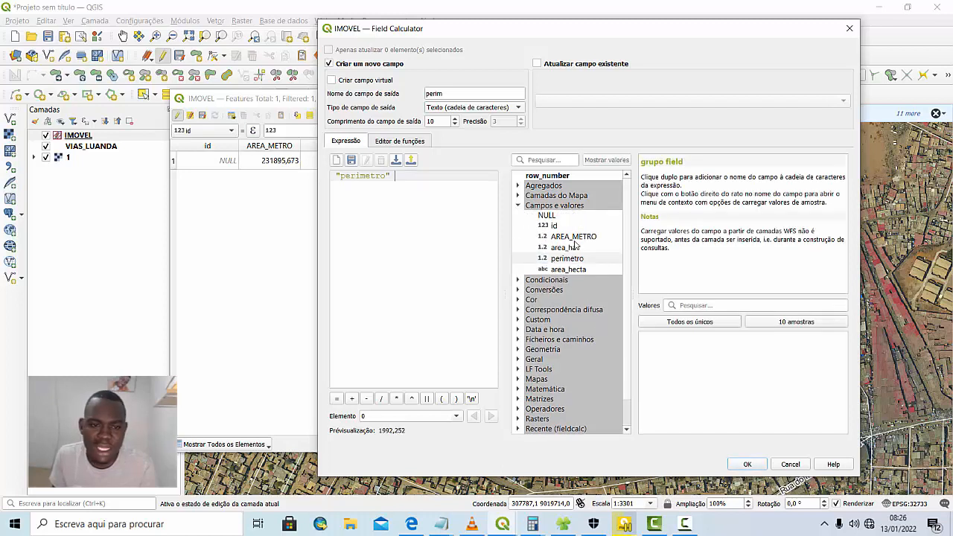
{"action": "left_click", "coordinate": [428, 398]}
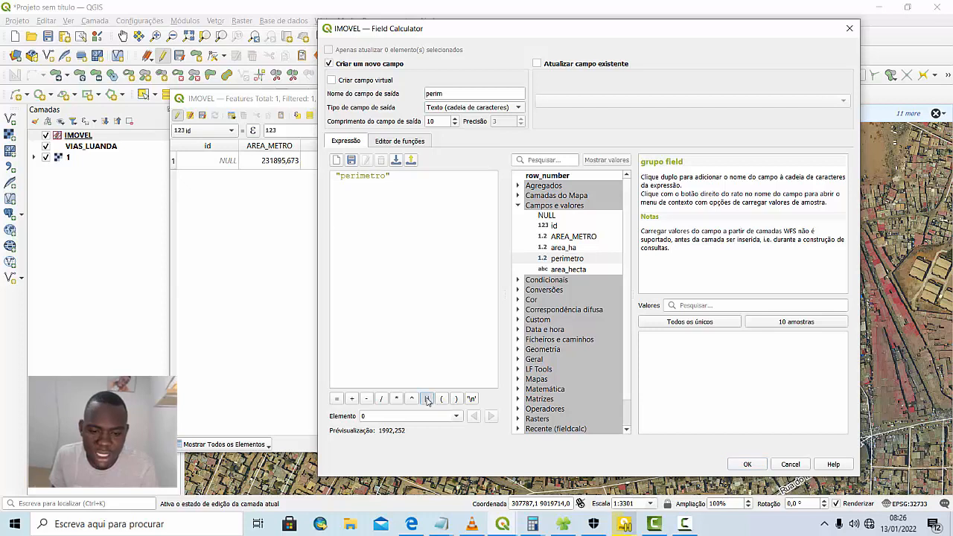
{"action": "left_click", "coordinate": [472, 398]}
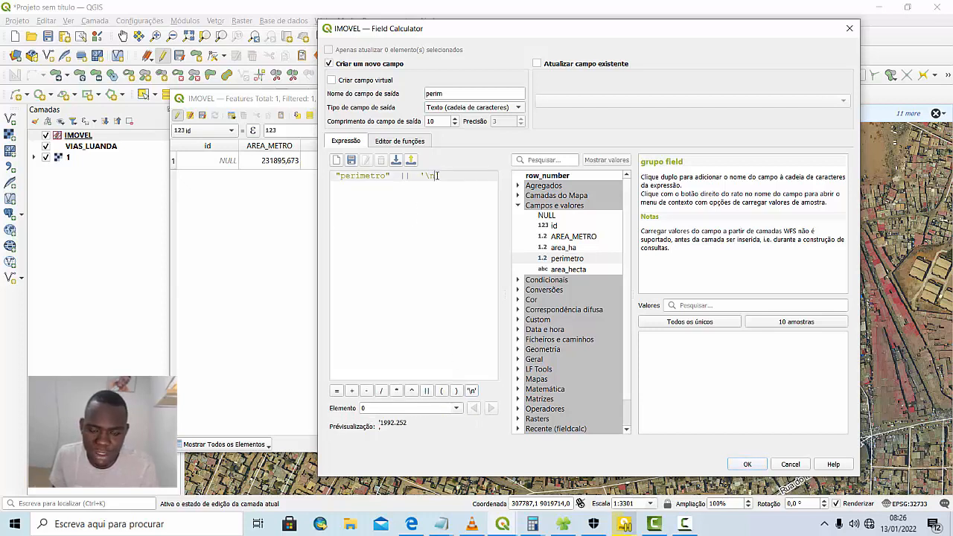
{"action": "key", "text": "BackSpace"}
{"action": "key", "text": "BackSpace"}
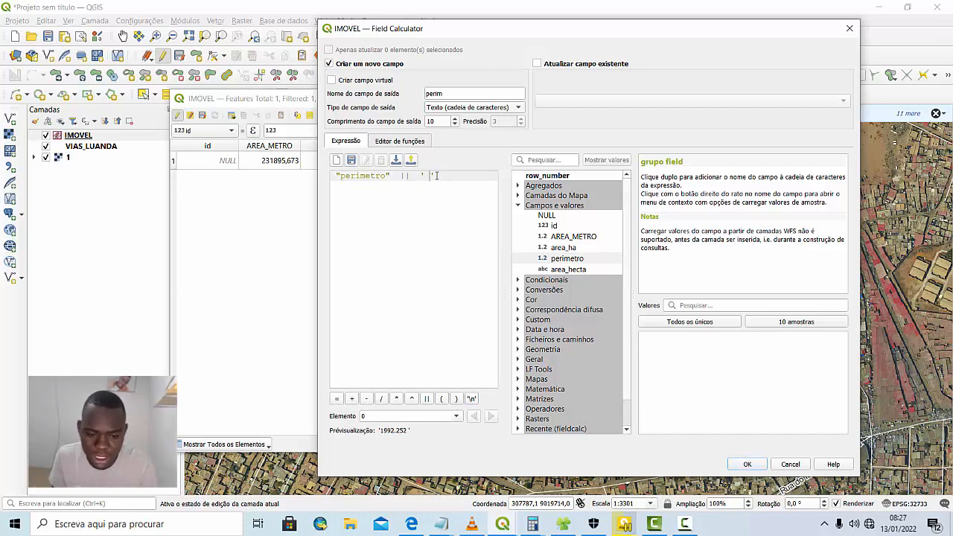
Concatenate the quoted unit text 'm' to the end of the perim expression
{"action": "left_click", "coordinate": [429, 399]}
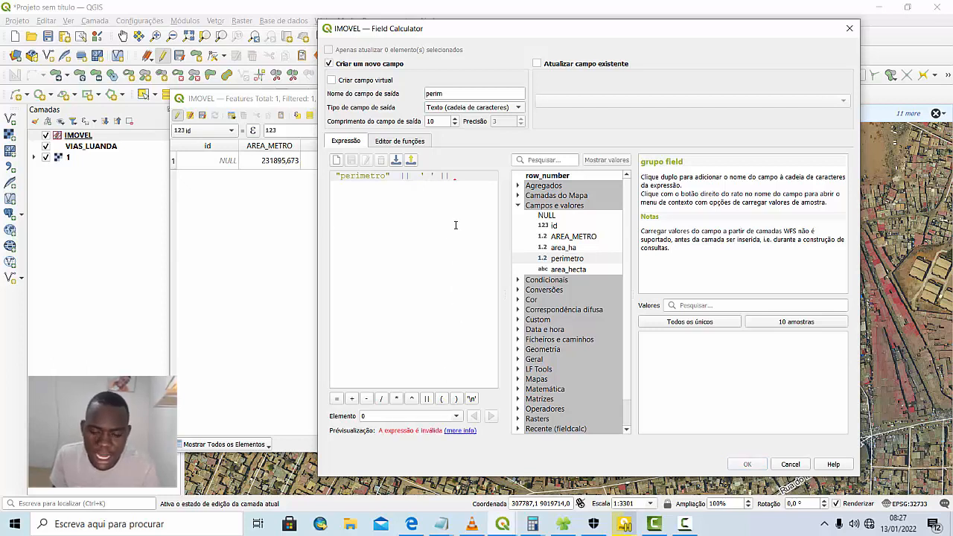
{"action": "left_click", "coordinate": [473, 400]}
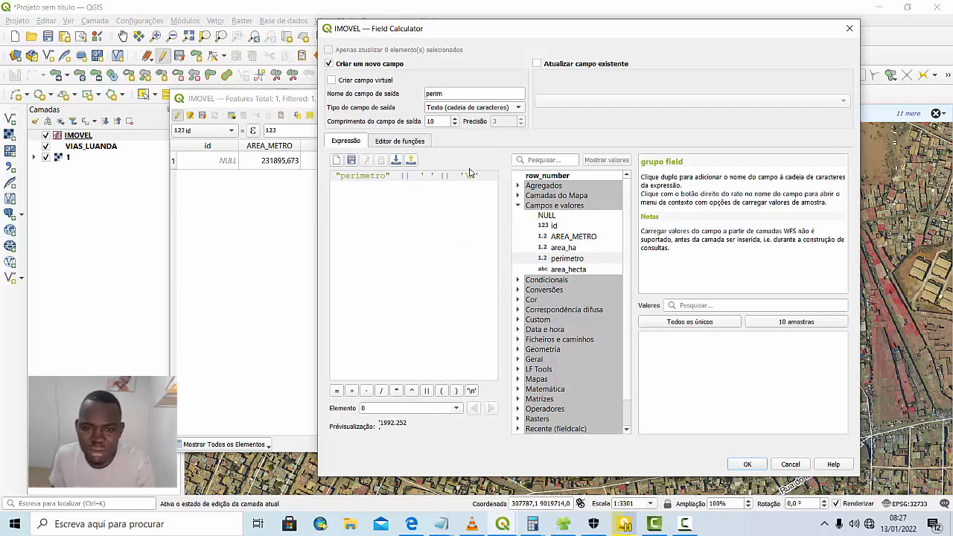
{"action": "key", "text": "BackSpace"}
{"action": "key", "text": "BackSpace"}
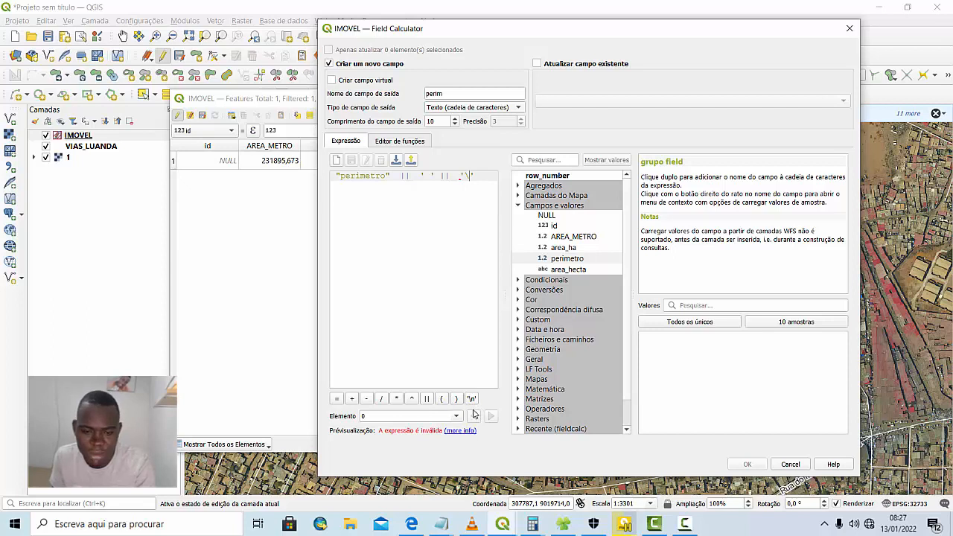
{"action": "key", "text": "BackSpace"}
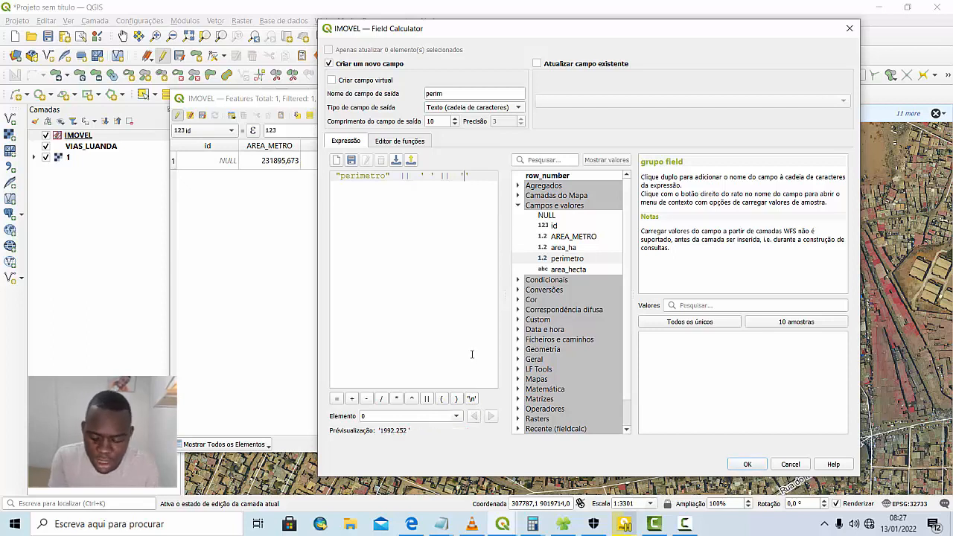
{"action": "type", "text": "m"}
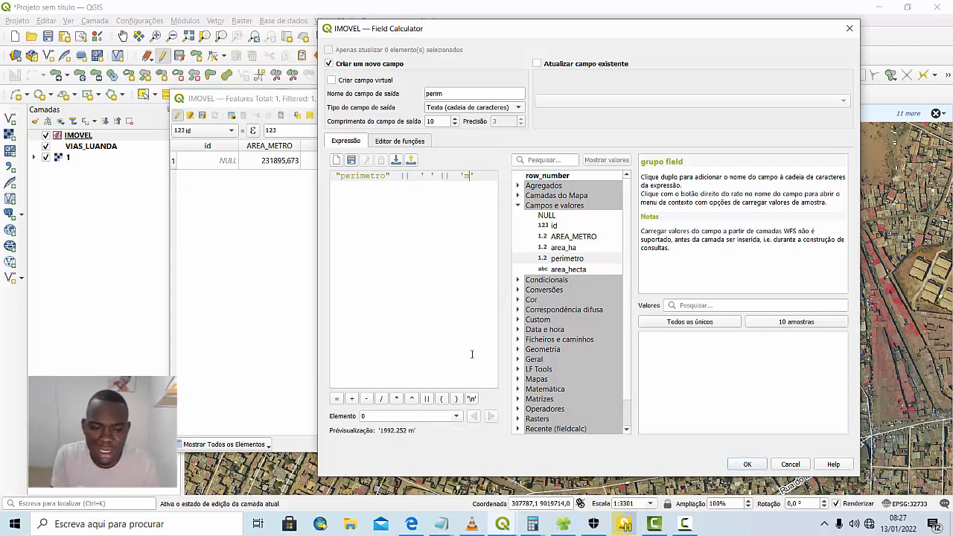
Try 'metros' as the unit text in the perim expression, and shorten it back to 'm'
{"action": "type", "text": "etr"}
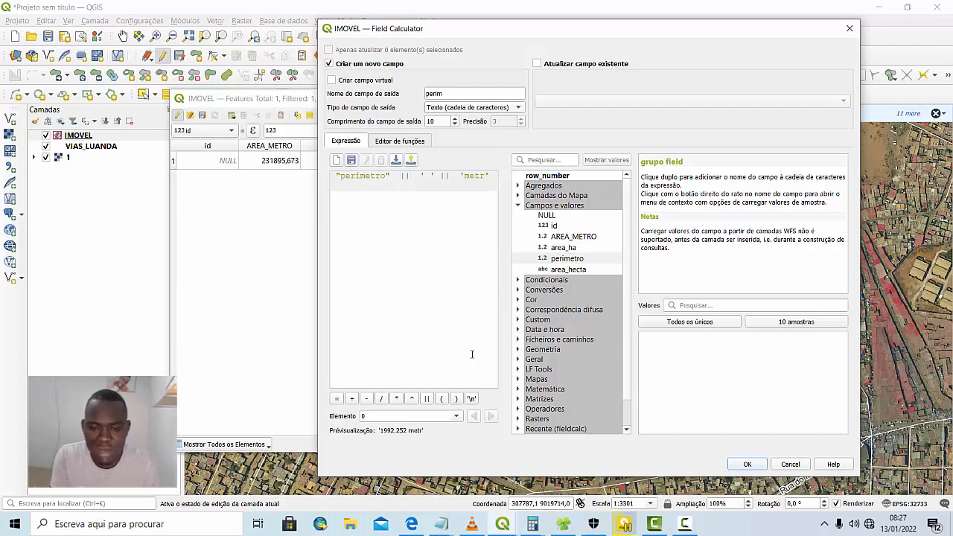
{"action": "type", "text": "os"}
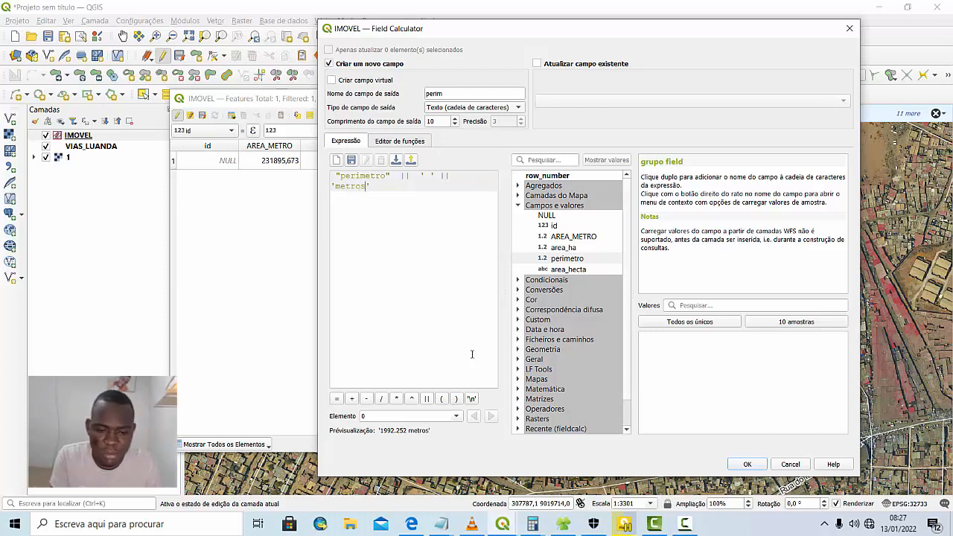
{"action": "key", "text": "BackSpace"}
{"action": "key", "text": "BackSpace"}
{"action": "key", "text": "BackSpace"}
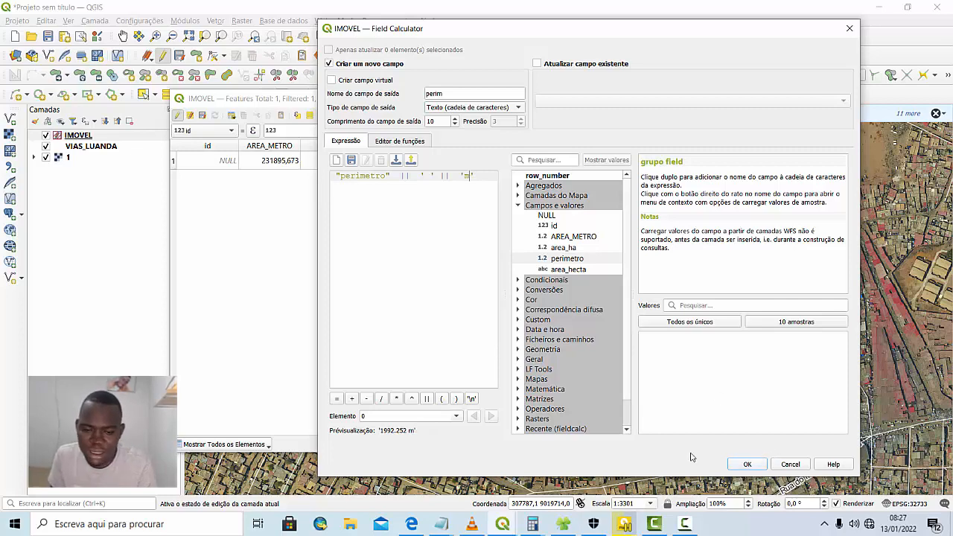
Create the calculated perim field and stop editing the IMOVEL layer with its changes saved
{"action": "left_click", "coordinate": [745, 465]}
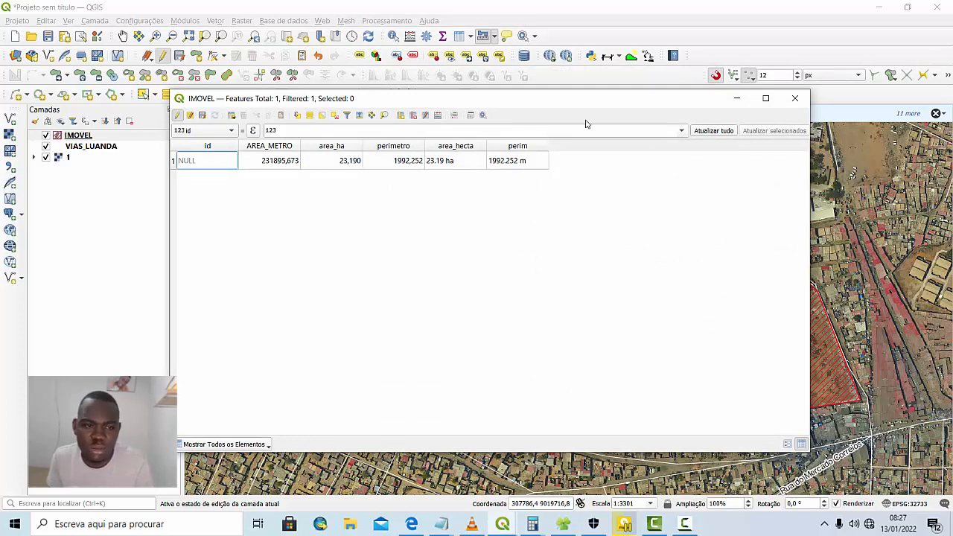
{"action": "left_click", "coordinate": [178, 117]}
{"action": "left_click", "coordinate": [472, 269]}
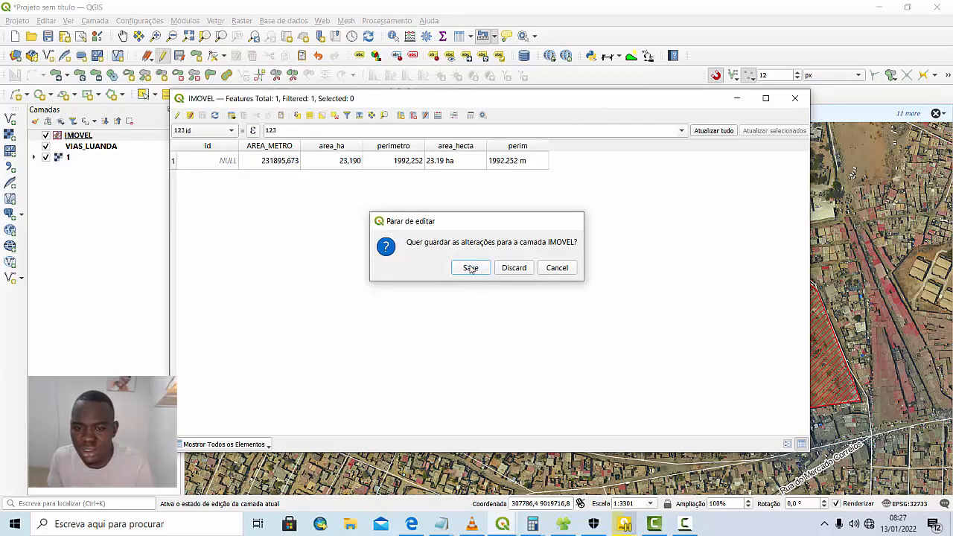
Close the attribute table and label the IMOVEL polygon with the area_hecta field
{"action": "left_click", "coordinate": [795, 98]}
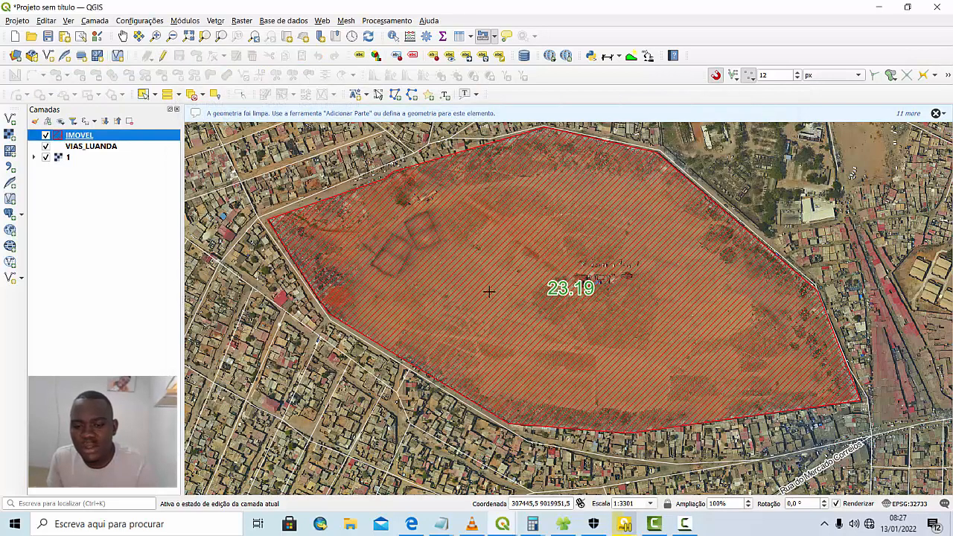
{"action": "scroll", "coordinate": [492, 305], "scroll_direction": "down", "scroll_amount": 1}
{"action": "scroll", "coordinate": [566, 312], "scroll_direction": "up", "scroll_amount": 1}
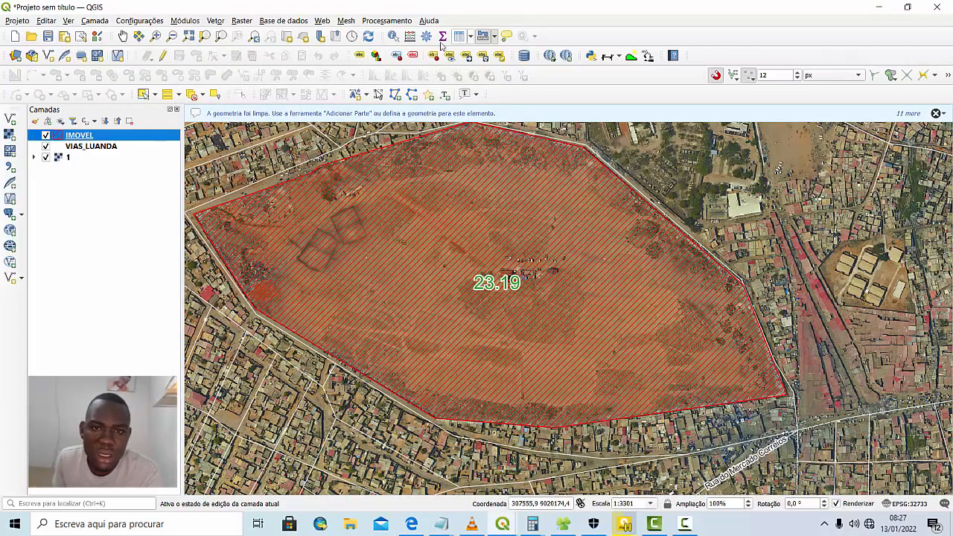
{"action": "left_click", "coordinate": [360, 56]}
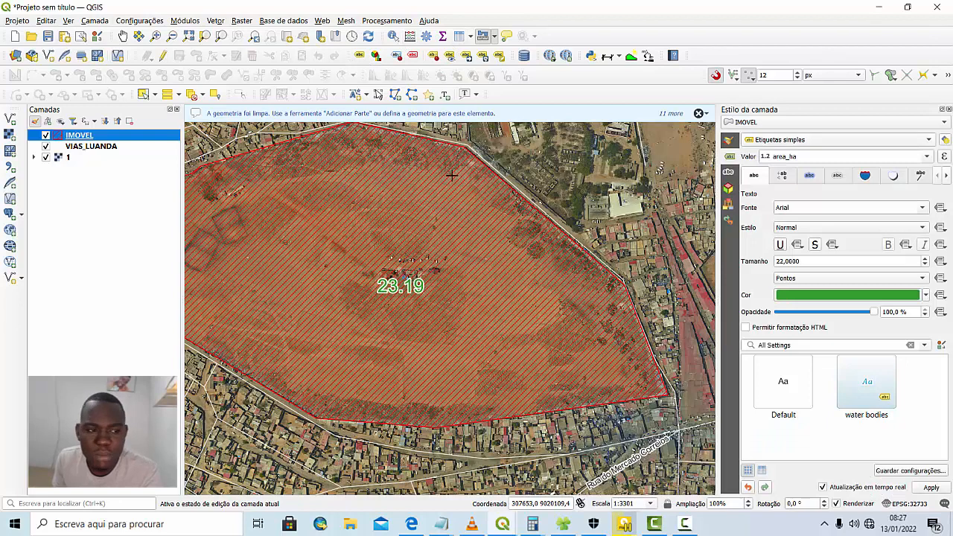
{"action": "left_click", "coordinate": [928, 157]}
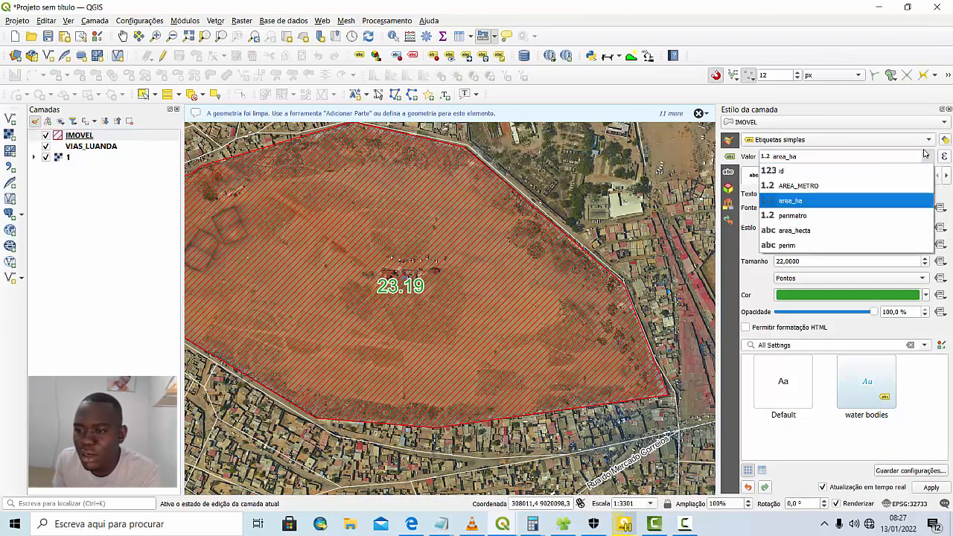
{"action": "left_click", "coordinate": [791, 231]}
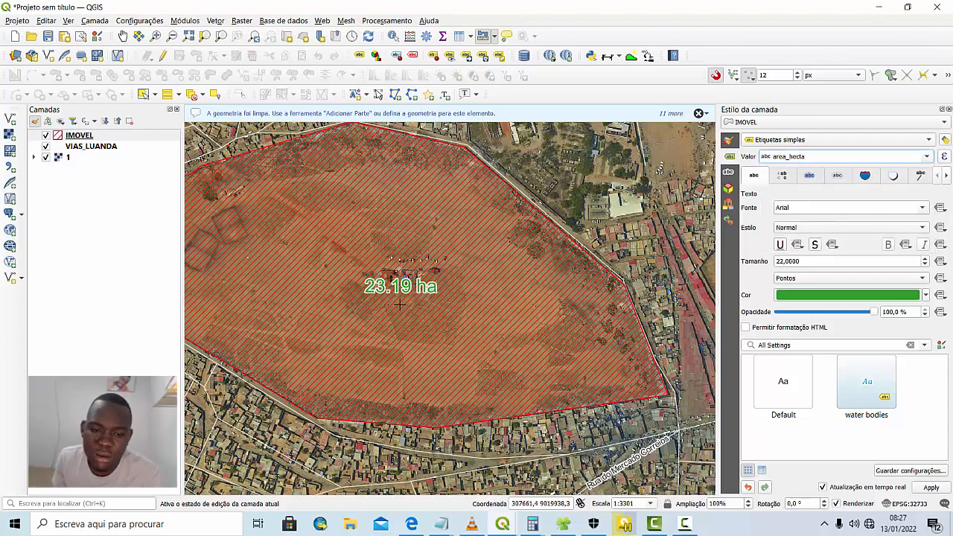
{"action": "scroll", "coordinate": [439, 313], "scroll_direction": "down", "scroll_amount": 1}
{"action": "scroll", "coordinate": [299, 308], "scroll_direction": "up", "scroll_amount": 1}
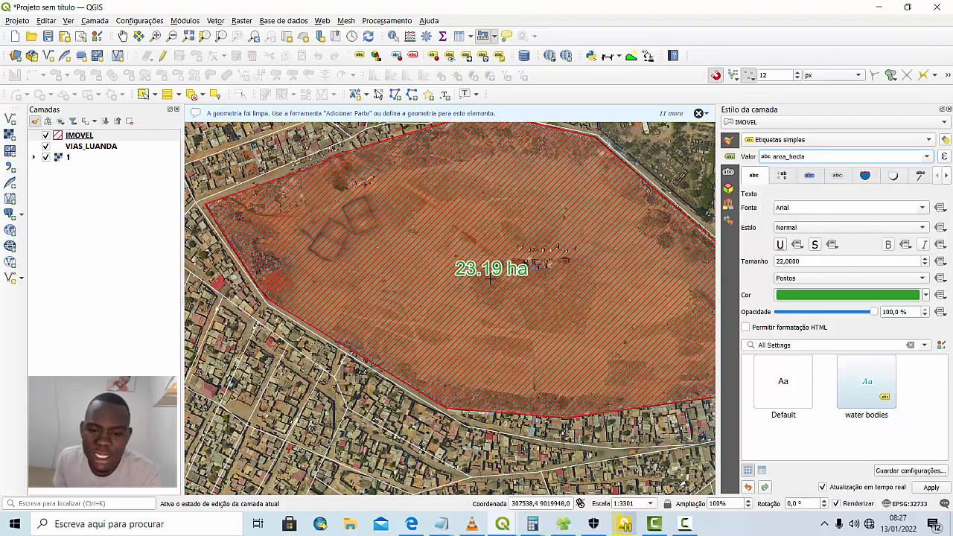
{"action": "scroll", "coordinate": [372, 289], "scroll_direction": "down", "scroll_amount": 1}
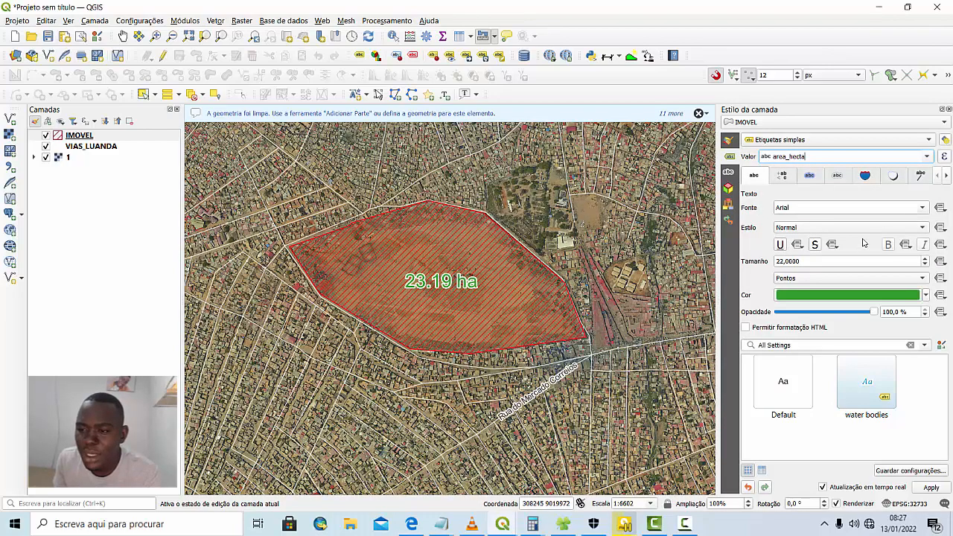
Switch the IMOVEL label value to the perim field and close the layer styling settings
{"action": "left_click", "coordinate": [929, 157]}
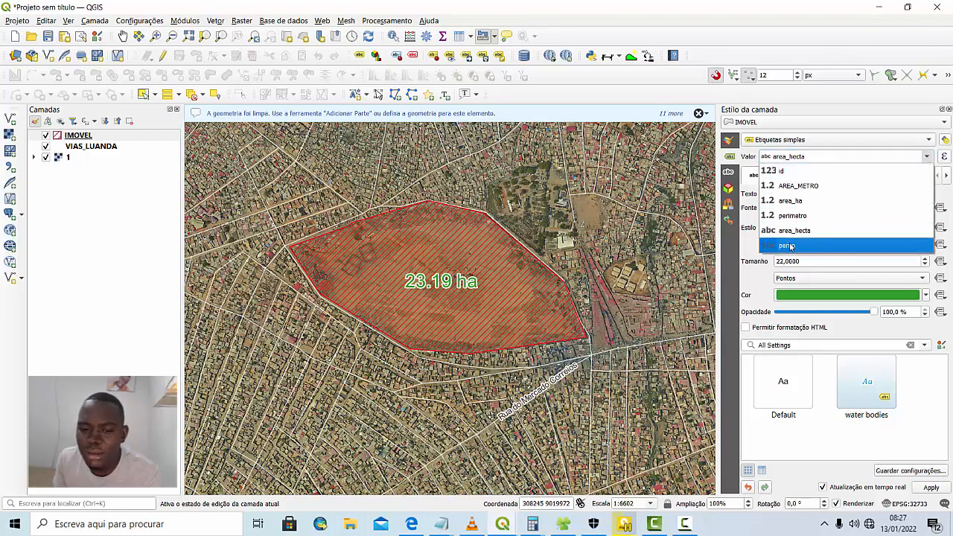
{"action": "left_click", "coordinate": [789, 247]}
{"action": "scroll", "coordinate": [455, 306], "scroll_direction": "up", "scroll_amount": 1}
{"action": "scroll", "coordinate": [432, 296], "scroll_direction": "down", "scroll_amount": 1}
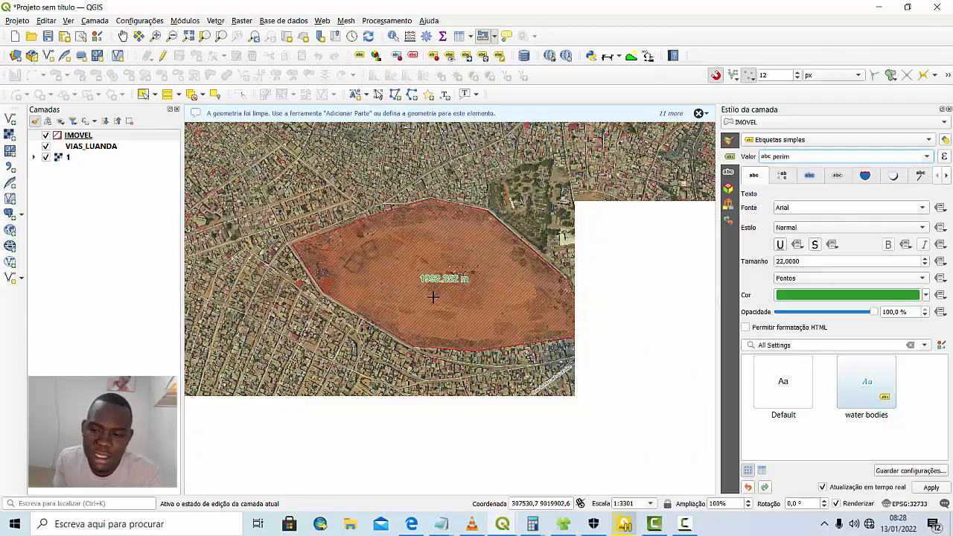
{"action": "left_click", "coordinate": [948, 109]}
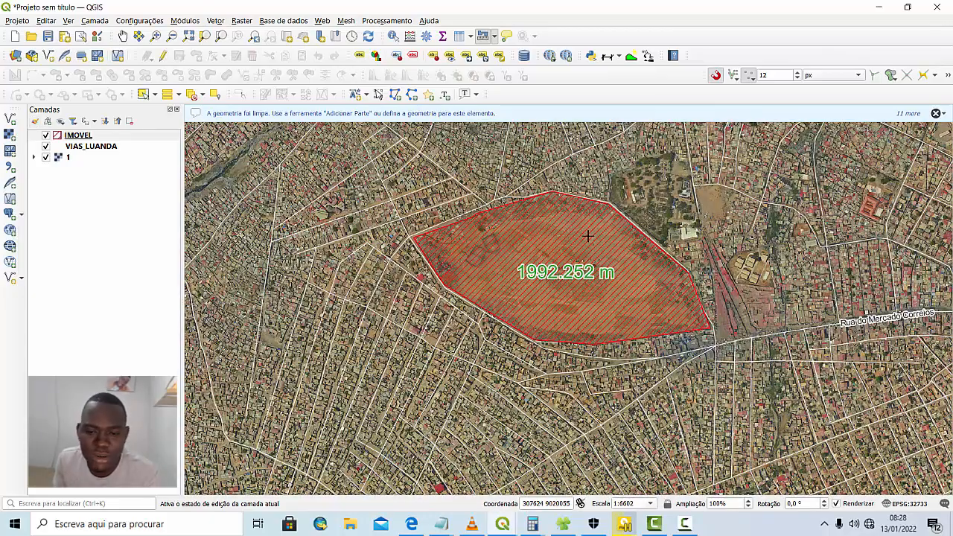
{"action": "scroll", "coordinate": [587, 235], "scroll_direction": "up", "scroll_amount": 1}
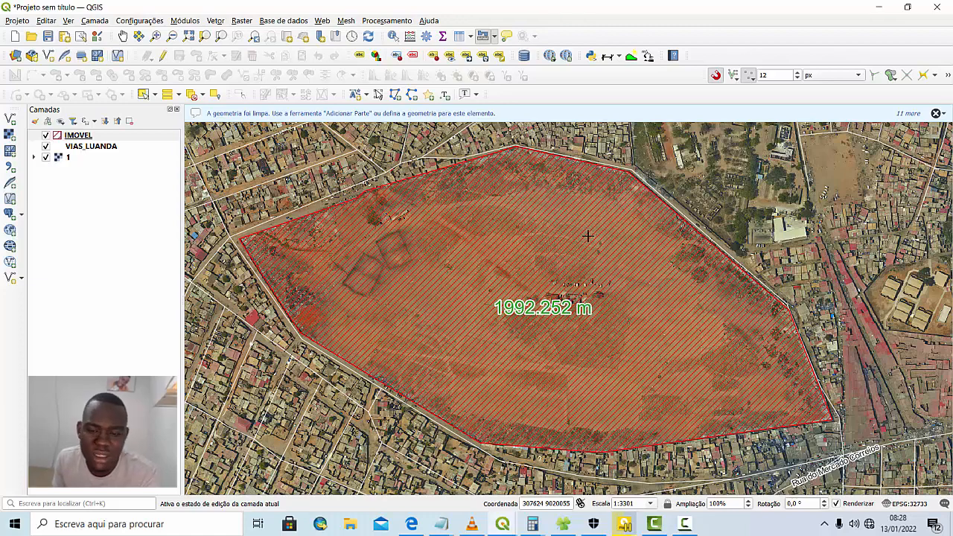
{"action": "scroll", "coordinate": [587, 236], "scroll_direction": "down", "scroll_amount": 1}
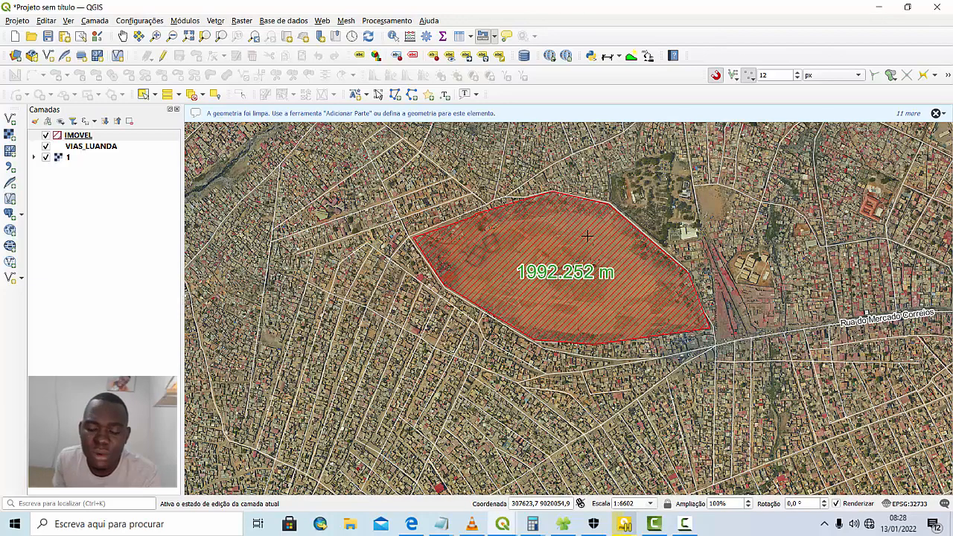
{"action": "scroll", "coordinate": [608, 305], "scroll_direction": "up", "scroll_amount": 1}
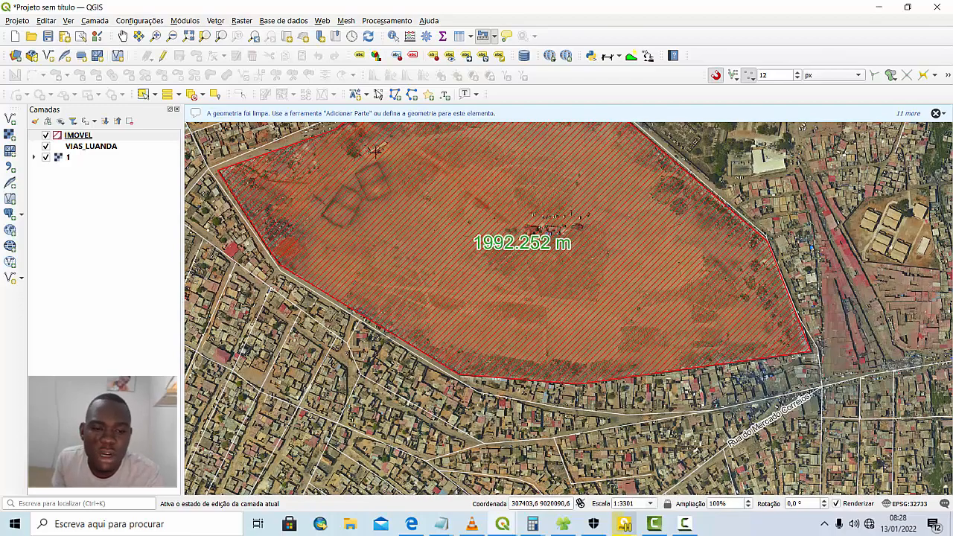
{"action": "scroll", "coordinate": [427, 312], "scroll_direction": "down", "scroll_amount": 1}
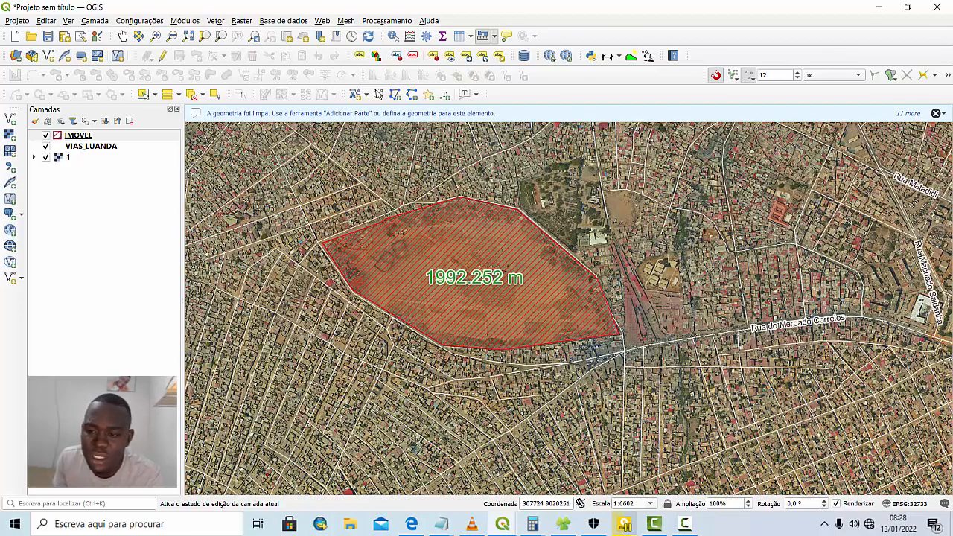
{"action": "scroll", "coordinate": [479, 239], "scroll_direction": "down", "scroll_amount": 1}
{"action": "scroll", "coordinate": [390, 246], "scroll_direction": "up", "scroll_amount": 1}
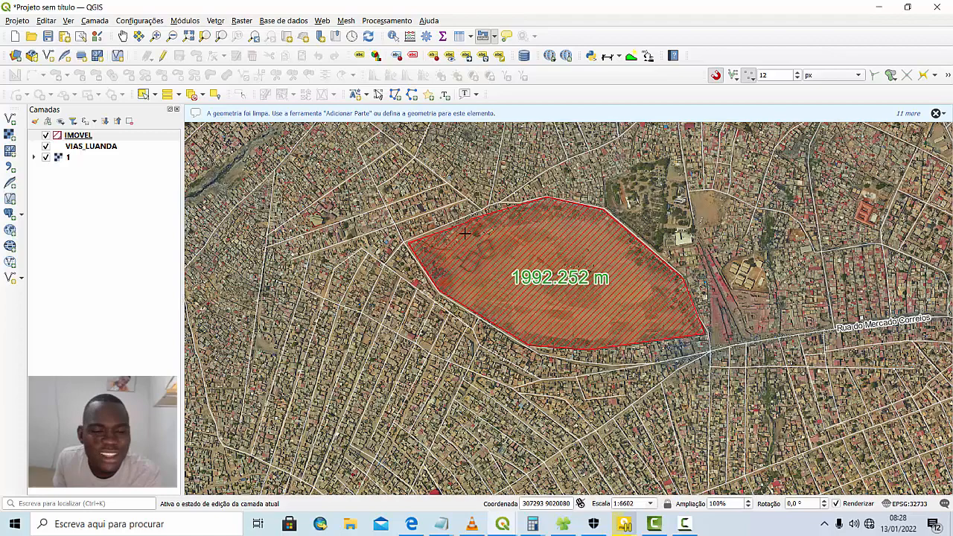
Review the IMOVEL layer's attribute table and close it again
{"action": "right_click", "coordinate": [99, 136]}
{"action": "left_click", "coordinate": [142, 296]}
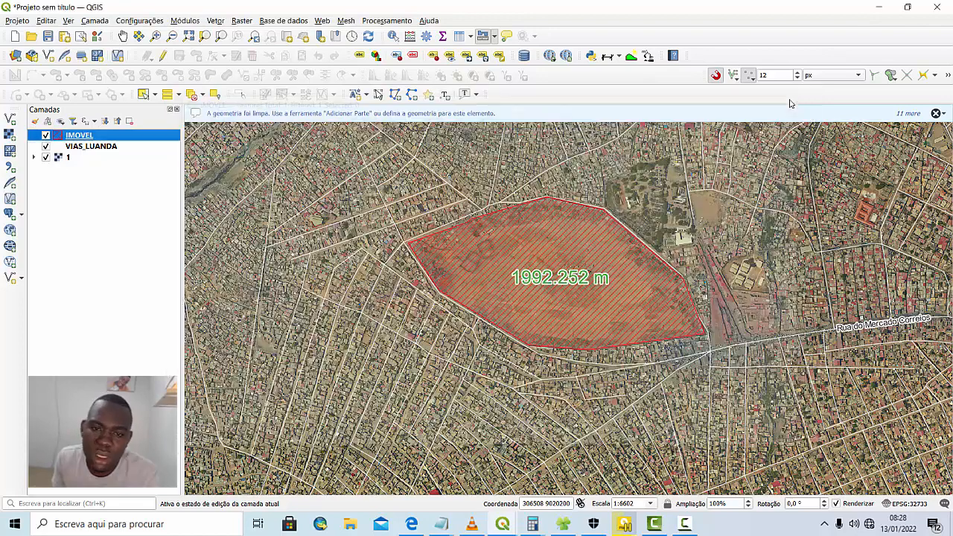
{"action": "left_click", "coordinate": [793, 99]}
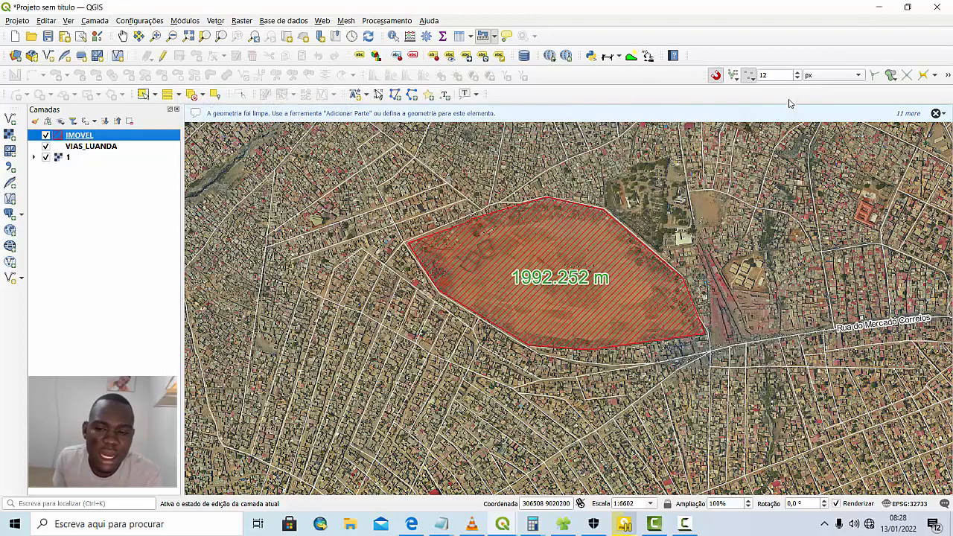